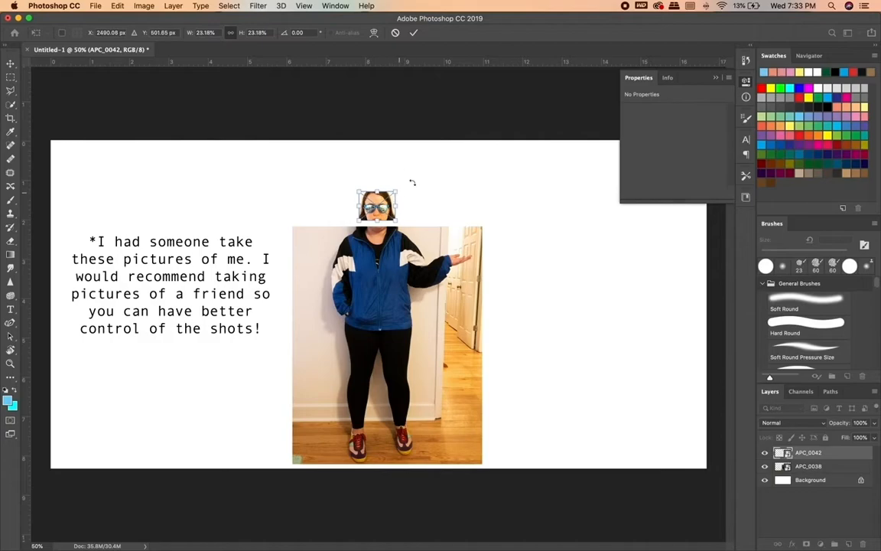
Commit the placement of the head photo and select the black leggings on the APC_0038 layer with the Quick Selection tool.
click(413, 32)
scroll(428, 297, up, 4)
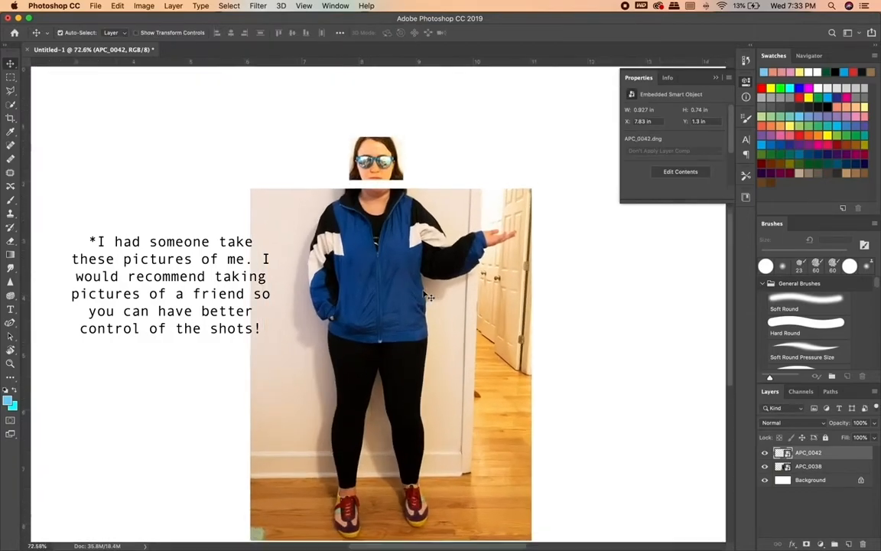
click(11, 106)
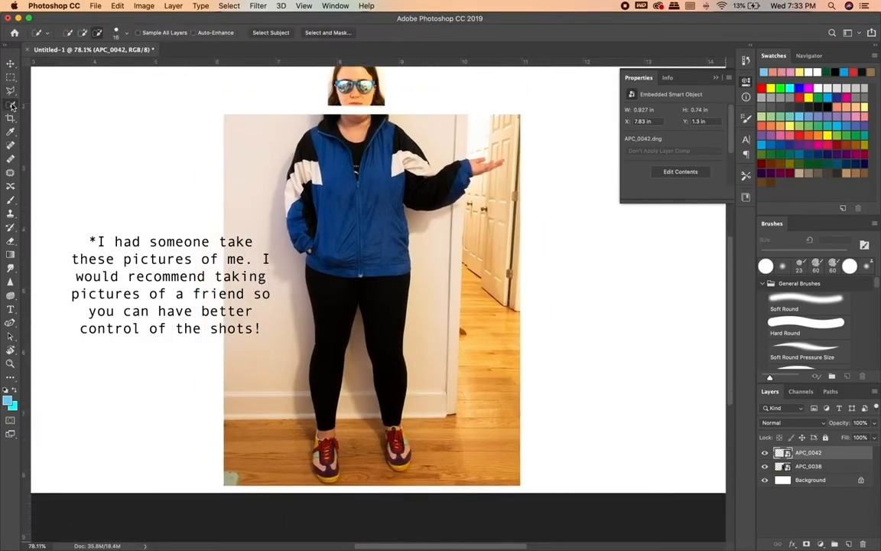
click(807, 468)
drag(329, 295, 330, 341)
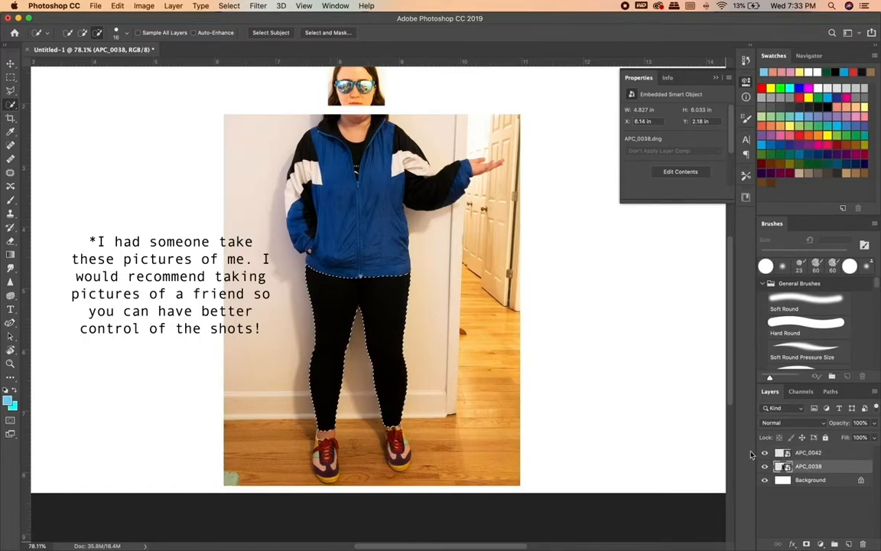
Duplicate the APC_0038 body photo layer.
click(178, 6)
click(179, 5)
key(super+c)
key(super+v)
click(765, 467)
click(764, 468)
key(Delete)
key(super+c)
key(super+v)
Hide the upper APC_0038 layer and make the lower APC_0038 layer active.
click(763, 467)
click(766, 469)
key(v)
drag(338, 154, 333, 174)
click(765, 467)
click(787, 482)
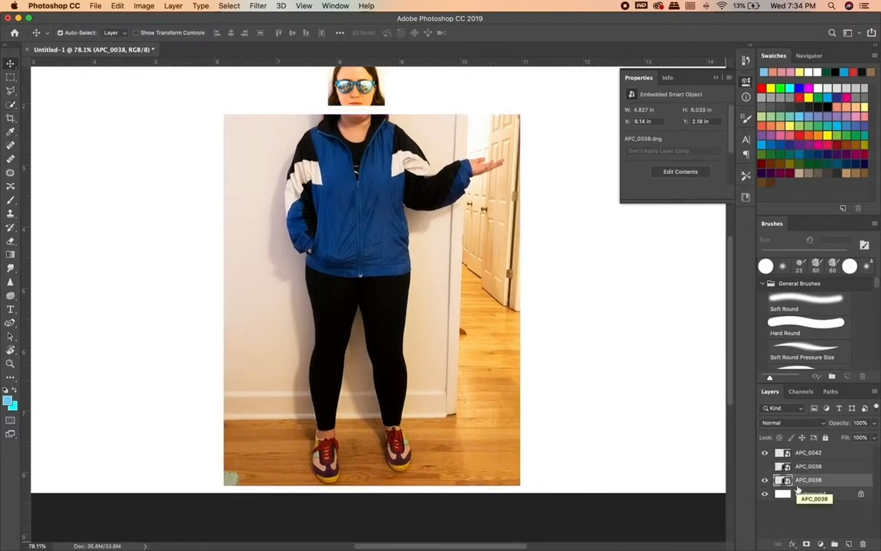
Quick-select the leggings and add the jacket, including both sleeves, to the selection on the lower APC_0038 layer.
click(14, 107)
drag(333, 301, 328, 386)
click(82, 33)
mouse_move(330, 157)
mouse_down()
mouse_move(351, 234)
mouse_move(325, 239)
mouse_move(308, 203)
mouse_move(337, 222)
mouse_up()
drag(416, 168, 442, 188)
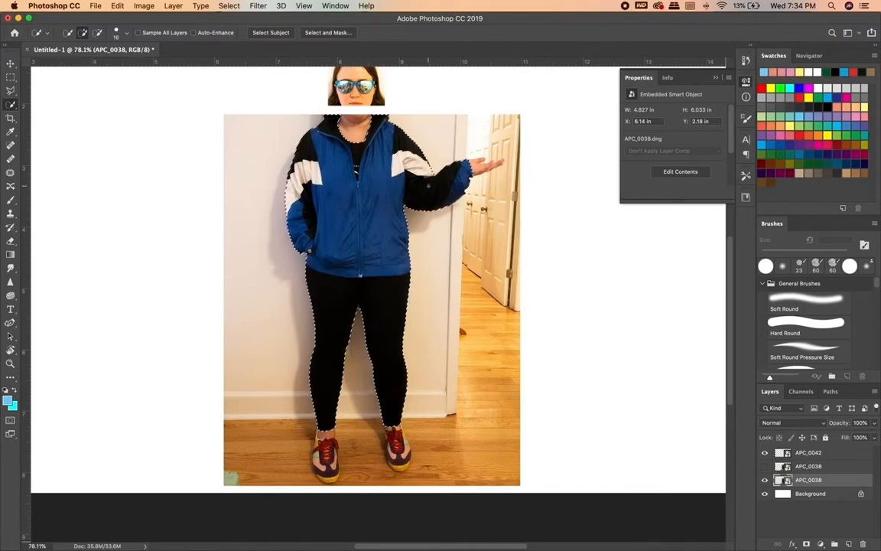
Add the shoe on the photo's left side to the selection and subtract the excess around its ankle.
scroll(381, 306, up, 8)
scroll(325, 436, down, 6)
scroll(394, 284, up, 2)
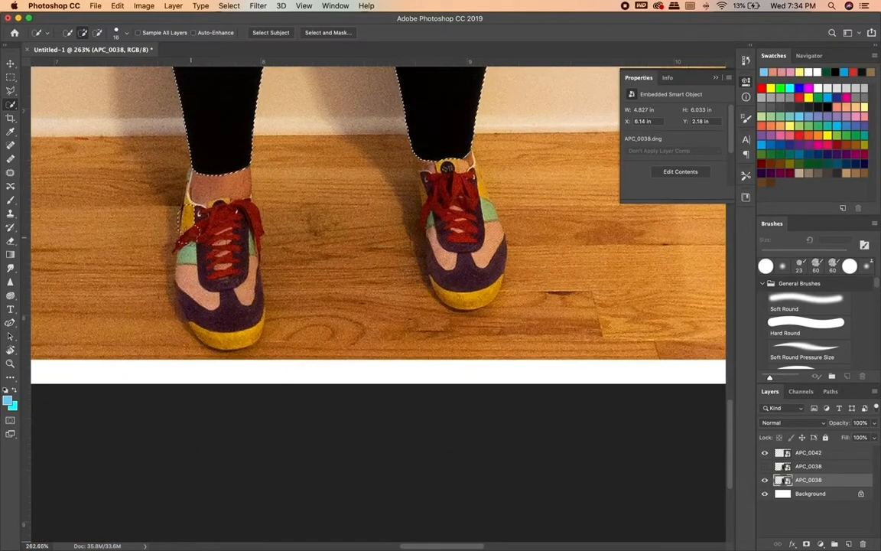
scroll(230, 323, up, 3)
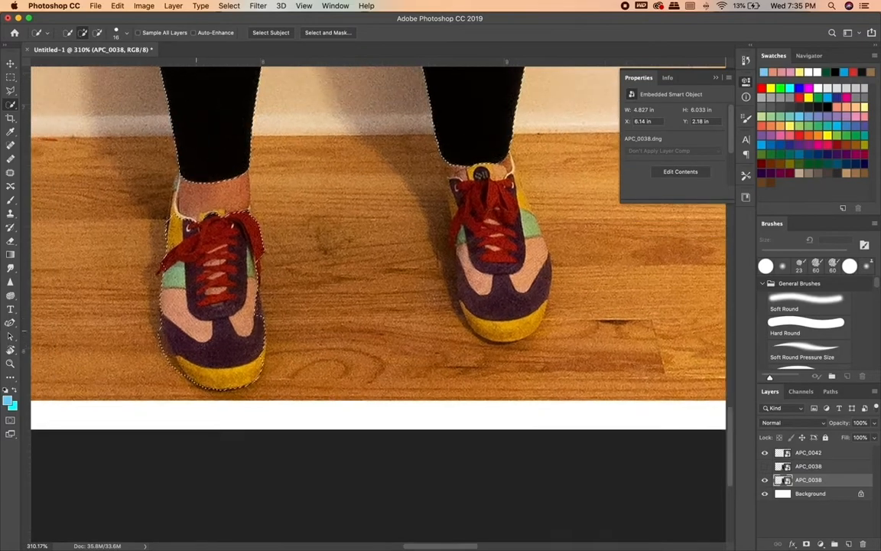
drag(155, 208, 158, 181)
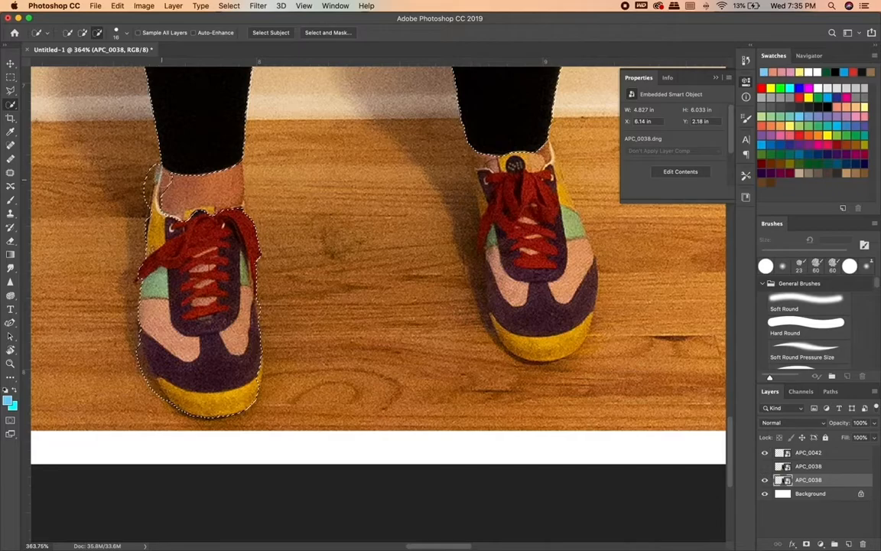
Add the shoe on the photo's right side to the body selection and refine its edges.
click(82, 32)
mouse_move(459, 139)
mouse_down()
mouse_move(503, 183)
mouse_move(505, 260)
mouse_move(494, 297)
mouse_up()
mouse_move(503, 336)
mouse_down()
mouse_move(557, 336)
mouse_move(573, 229)
mouse_move(560, 180)
mouse_up()
mouse_move(481, 182)
mouse_down()
mouse_move(483, 222)
mouse_move(457, 196)
mouse_move(463, 180)
mouse_up()
alt+drag(455, 231, 468, 264)
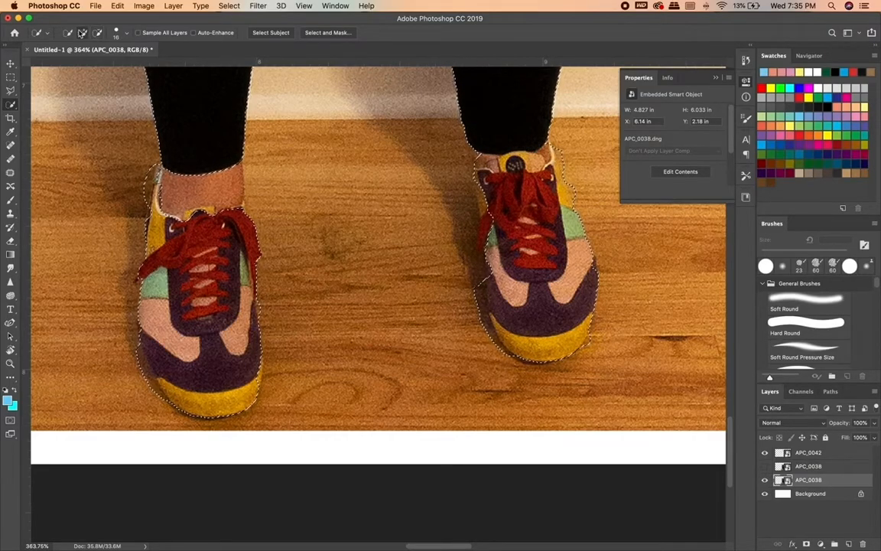
Add a layer mask to the lower APC_0038 layer that reveals only the selected clothing and shoes.
scroll(383, 298, down, 10)
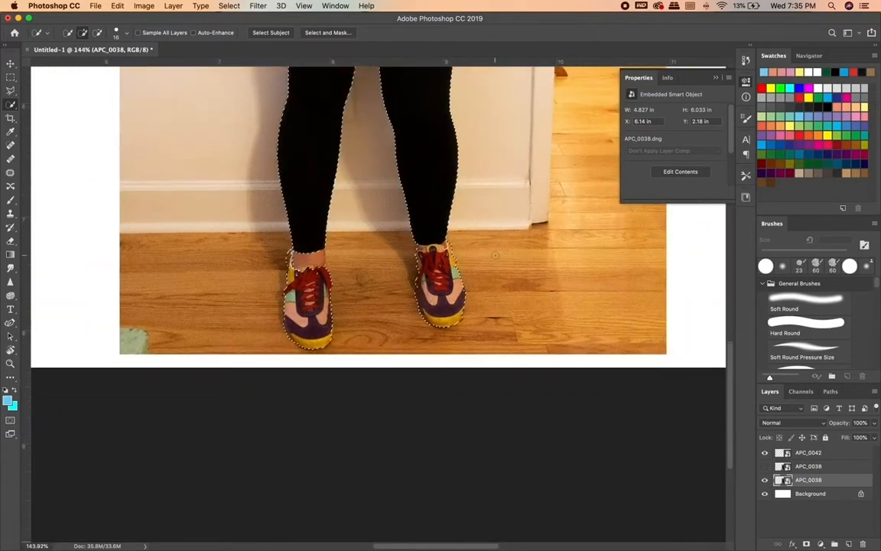
scroll(379, 295, up, 7)
scroll(375, 283, down, 3)
click(144, 6)
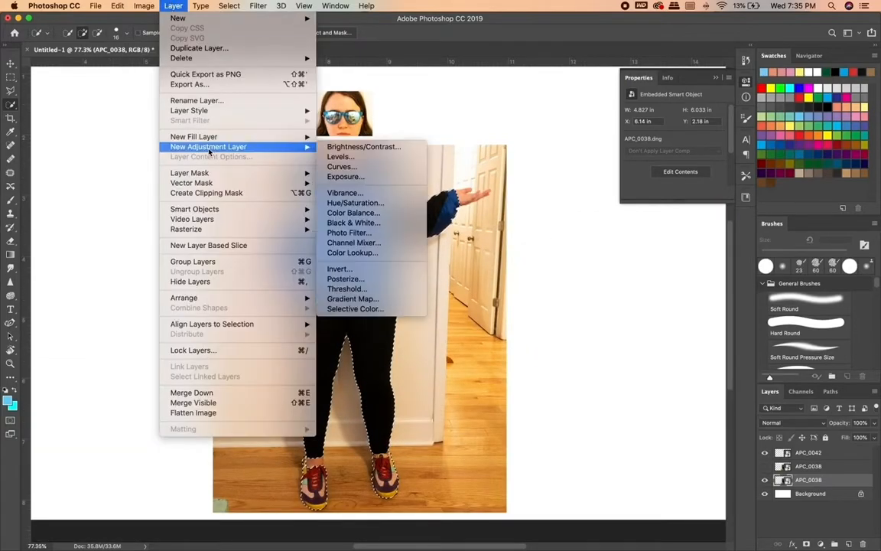
mouse_move(230, 173)
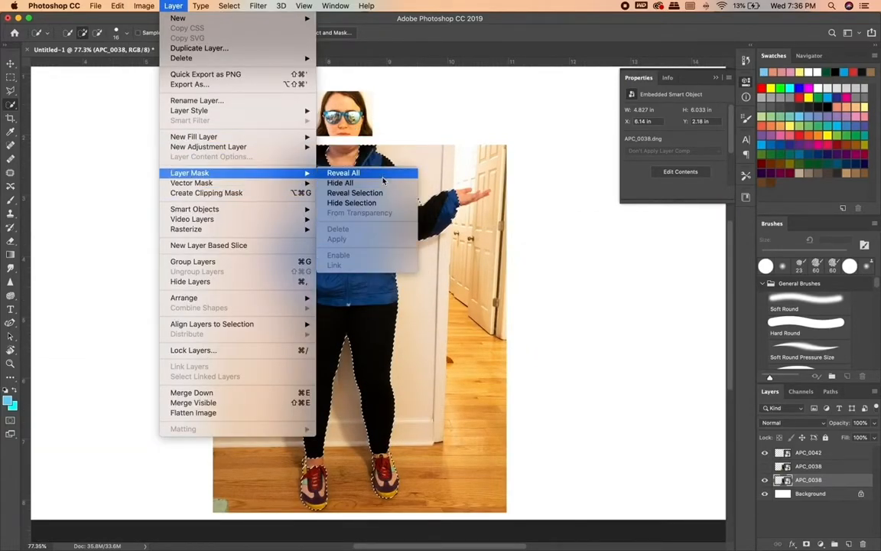
click(348, 193)
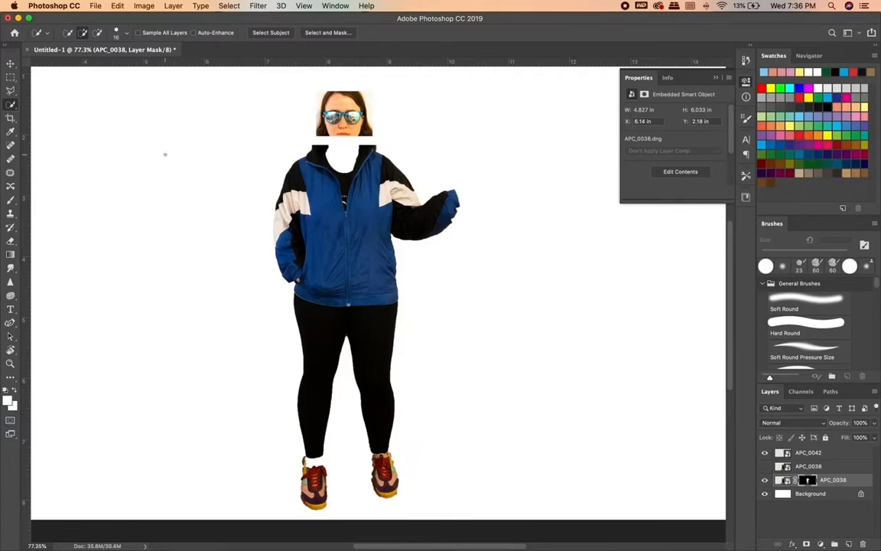
scroll(286, 285, up, 5)
scroll(286, 285, down, 2)
scroll(286, 285, up, 3)
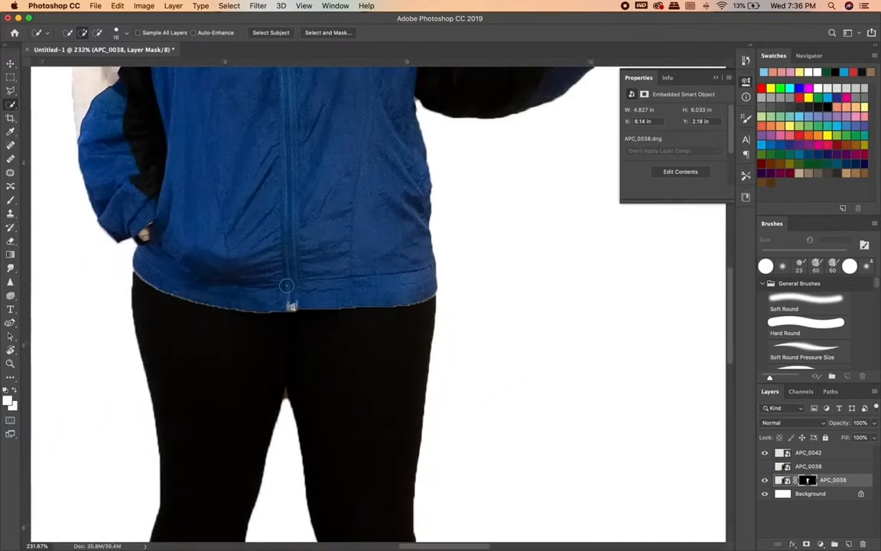
scroll(287, 286, down, 6)
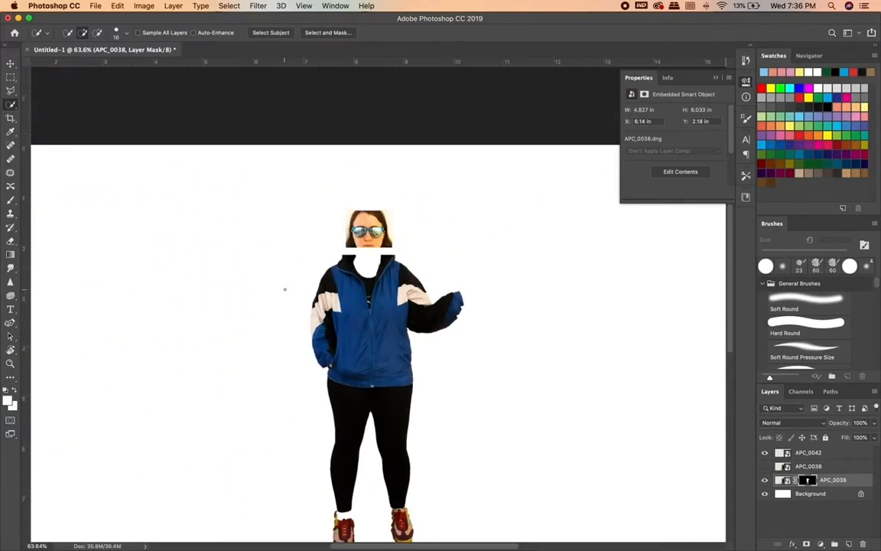
Quick-select the sunglasses on the APC_0042 layer and subtract the excess skin above the frame.
click(808, 453)
scroll(376, 294, up, 8)
scroll(358, 205, down, 5)
scroll(358, 205, up, 2)
key(super+z)
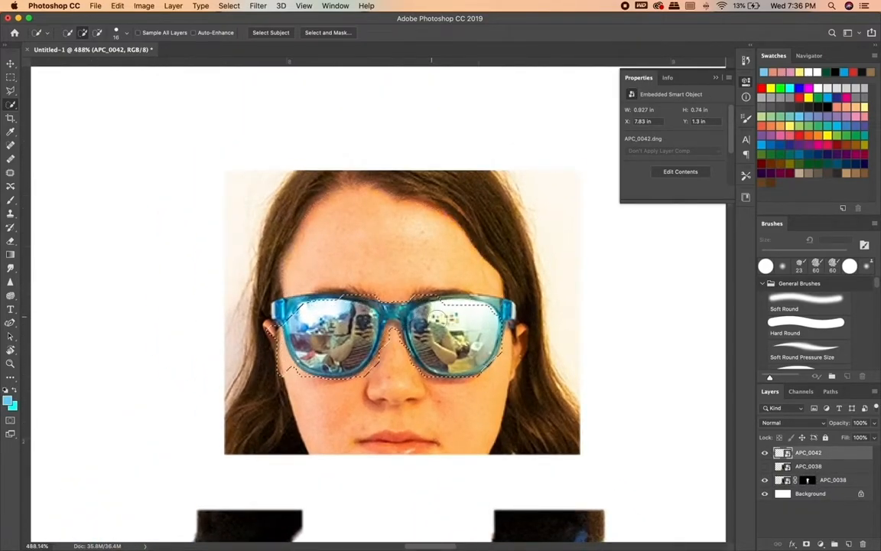
drag(417, 248, 376, 242)
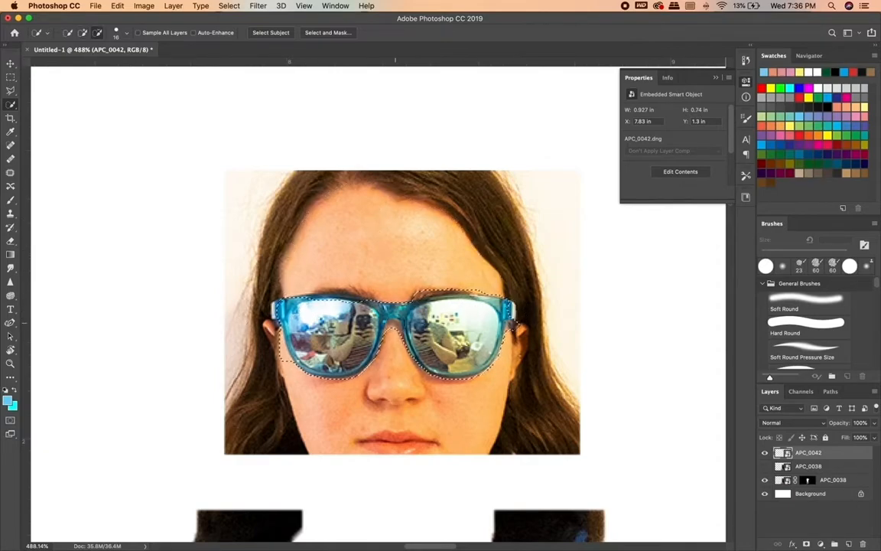
drag(453, 296, 499, 300)
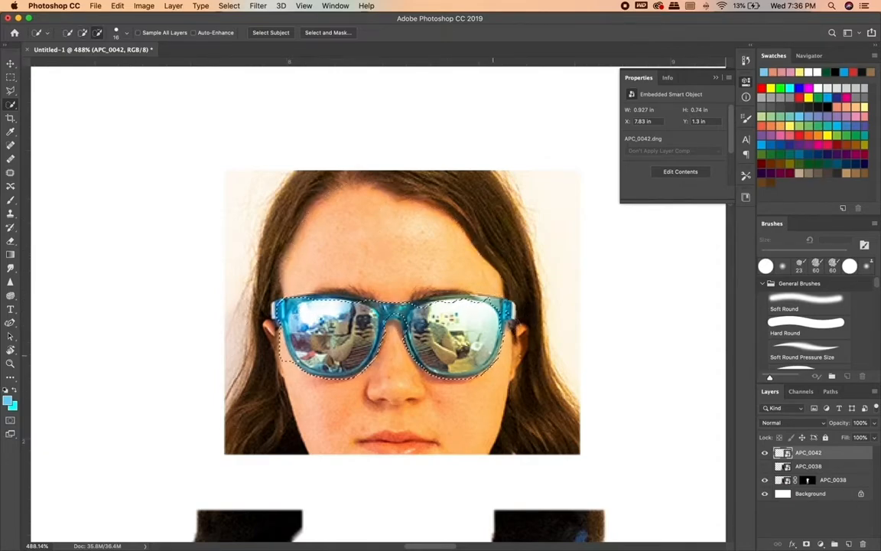
scroll(287, 365, up, 4)
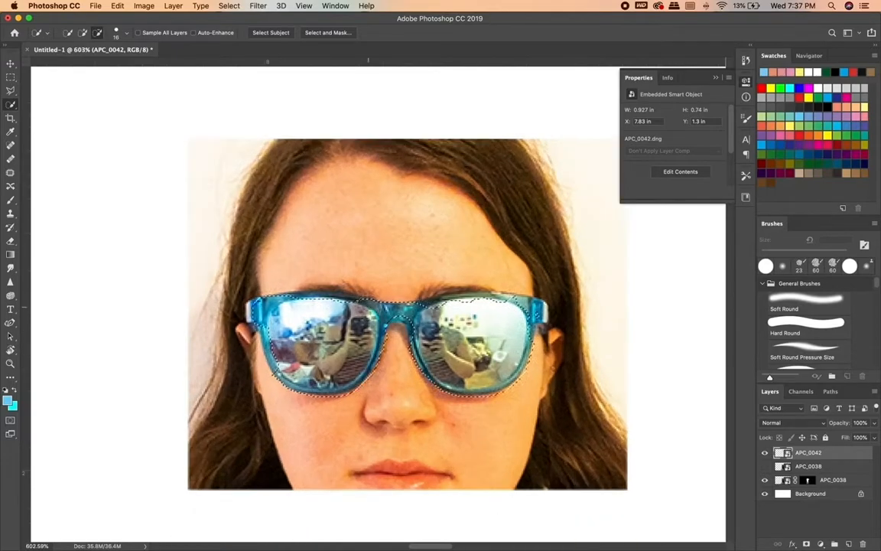
scroll(288, 365, right, 3)
Add the upper rim and hinge on the right side of the sunglasses to the selection with the Polygonal Lasso.
click(11, 90)
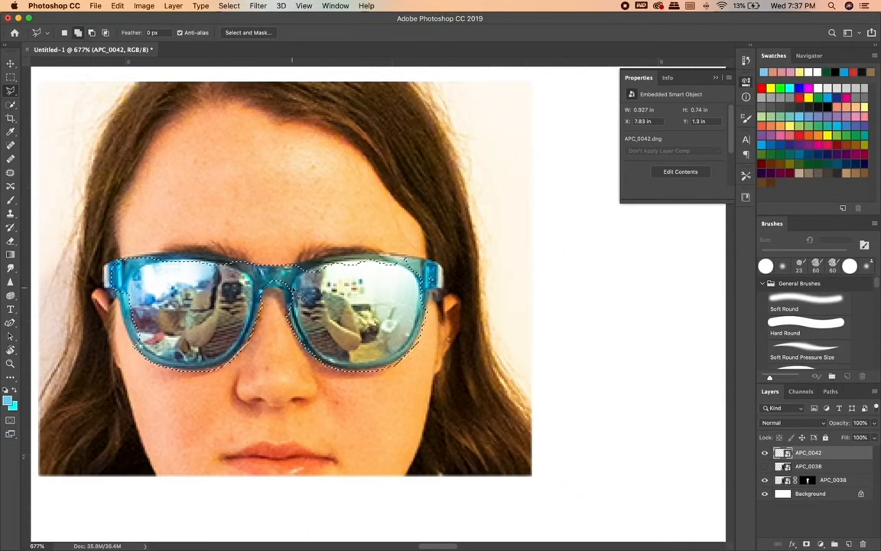
scroll(374, 302, up, 3)
click(459, 231)
click(387, 223)
click(340, 223)
click(296, 228)
click(262, 232)
click(241, 244)
click(305, 312)
click(464, 286)
click(484, 278)
click(485, 246)
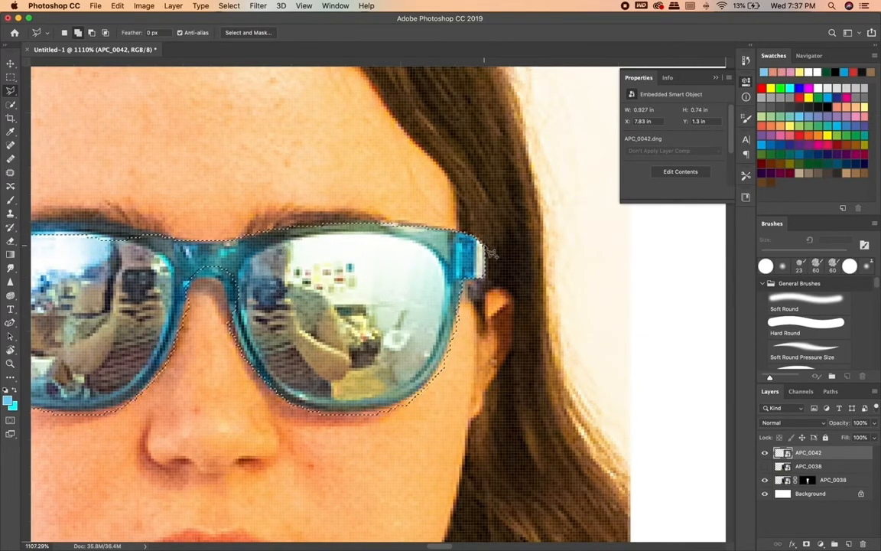
Add the upper rim and hinge on the left side of the sunglasses to the selection with the Polygonal Lasso.
scroll(486, 248, left, 5)
click(180, 233)
click(208, 221)
click(338, 205)
click(375, 208)
click(421, 222)
click(407, 249)
click(269, 245)
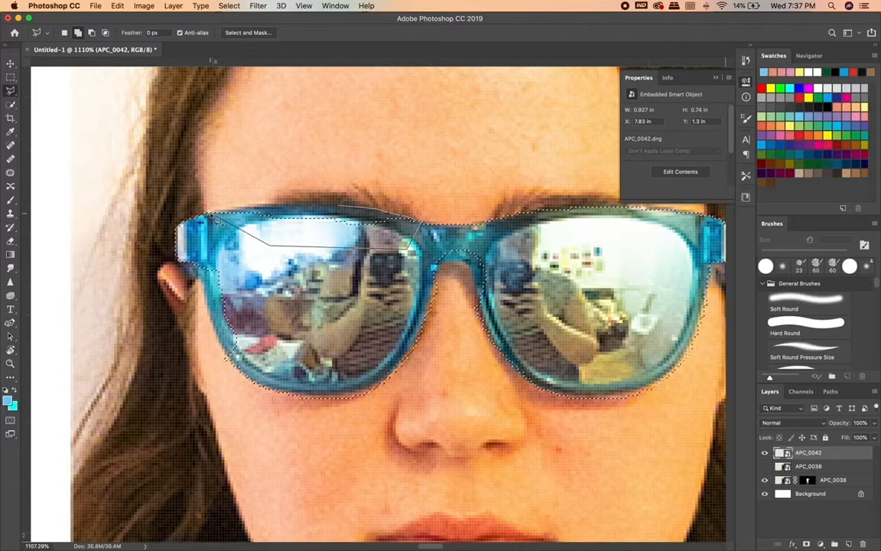
click(248, 209)
click(249, 206)
click(279, 203)
click(276, 238)
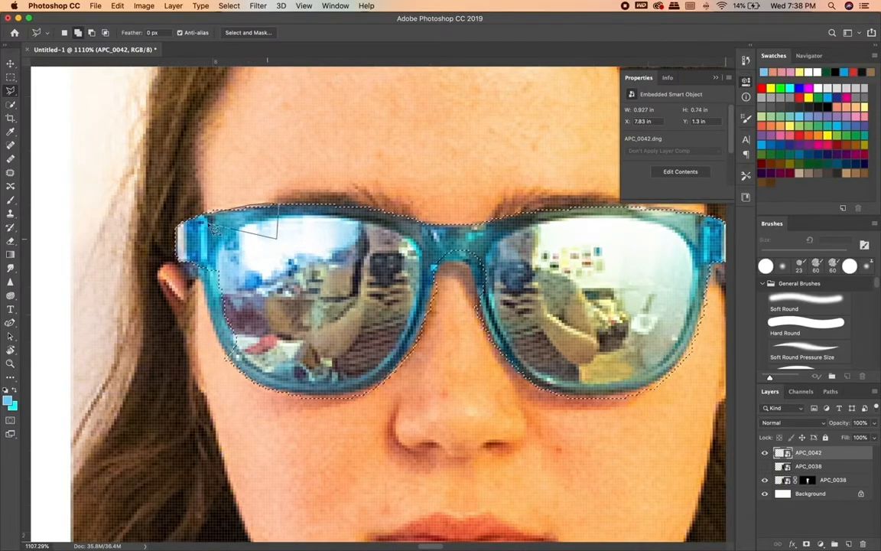
click(226, 220)
Add the lower edge of the sunglasses' nose bridge to the selection.
scroll(459, 305, right, 3)
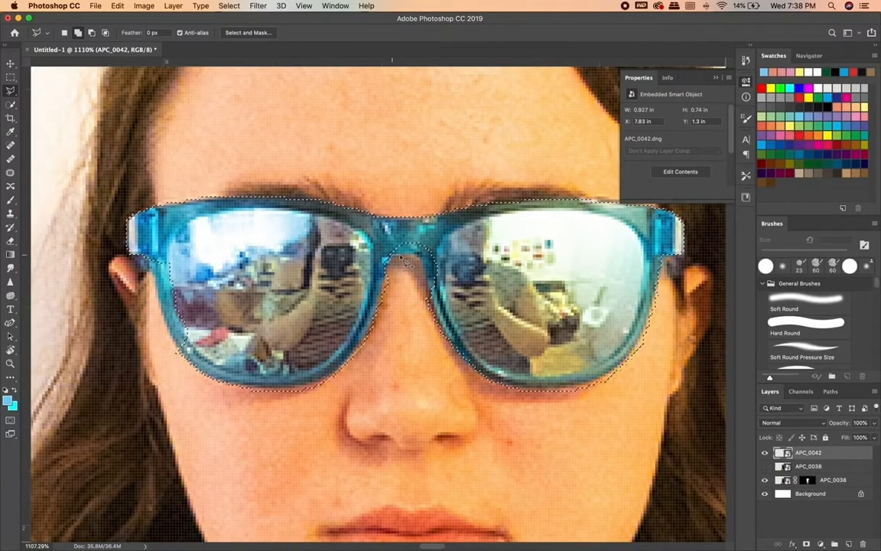
click(425, 277)
click(427, 299)
click(459, 299)
click(459, 242)
click(357, 238)
click(384, 261)
double_click(330, 244)
scroll(330, 244, up, 1)
scroll(330, 244, right, 3)
Subtract the skin below and outside the photo's right-hand lens from the sunglasses selection.
click(92, 34)
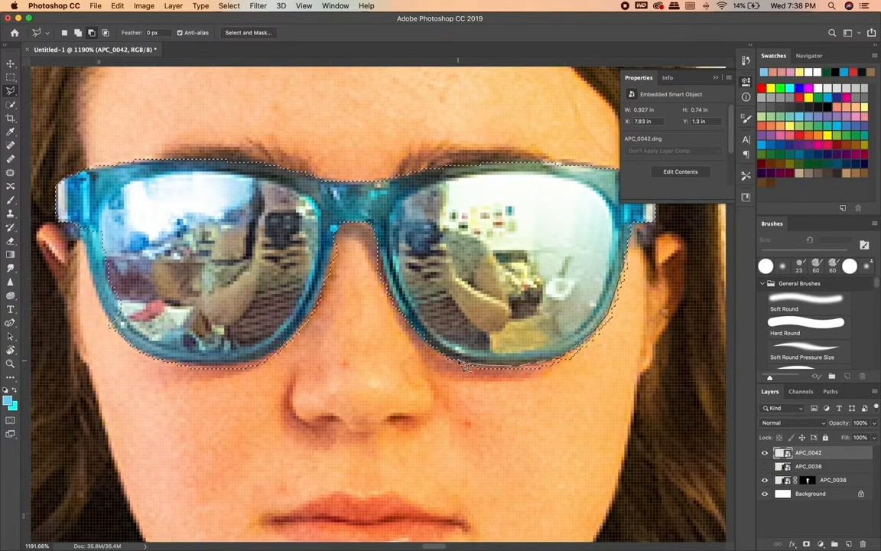
click(434, 348)
click(496, 419)
click(599, 366)
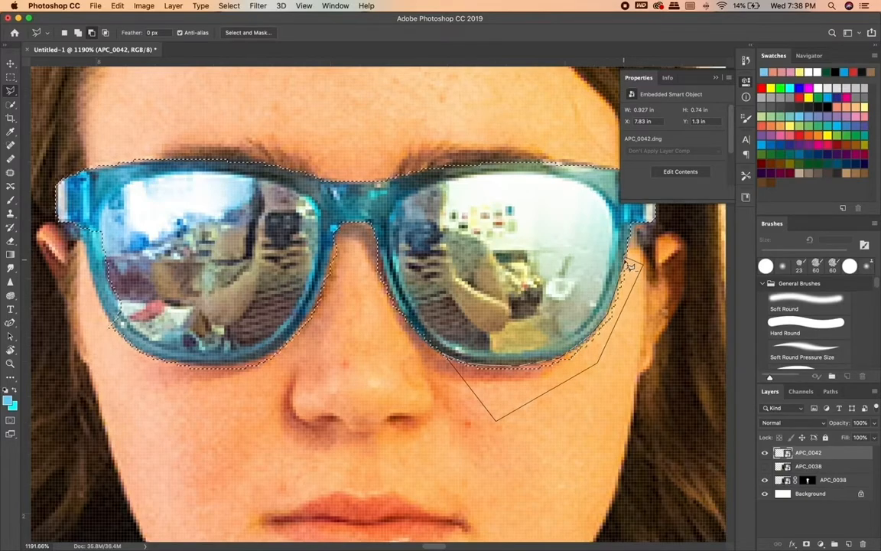
scroll(653, 272, up, 5)
scroll(655, 273, right, 5)
click(538, 235)
Subtract the excess skin along the nose side of the photo's right-hand lens from the selection.
scroll(579, 269, down, 3)
scroll(579, 270, left, 5)
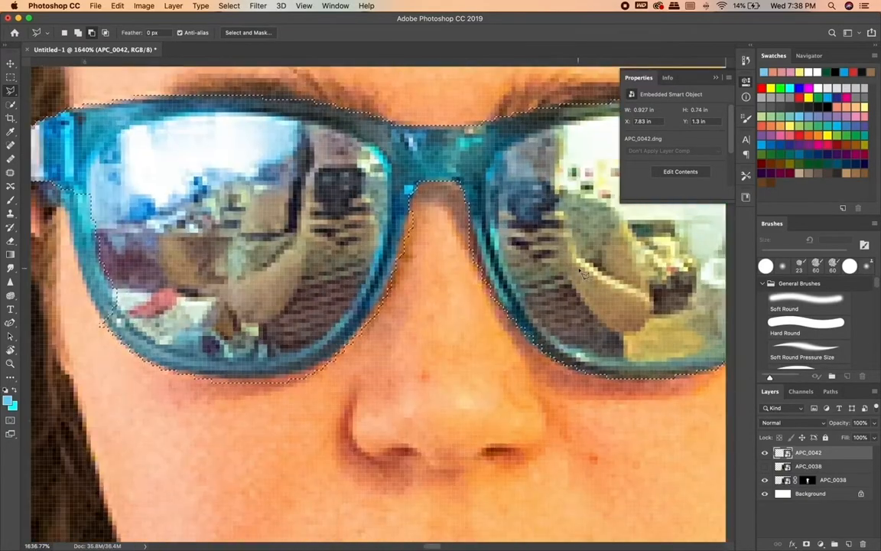
scroll(579, 269, left, 2)
click(529, 310)
click(499, 285)
click(496, 240)
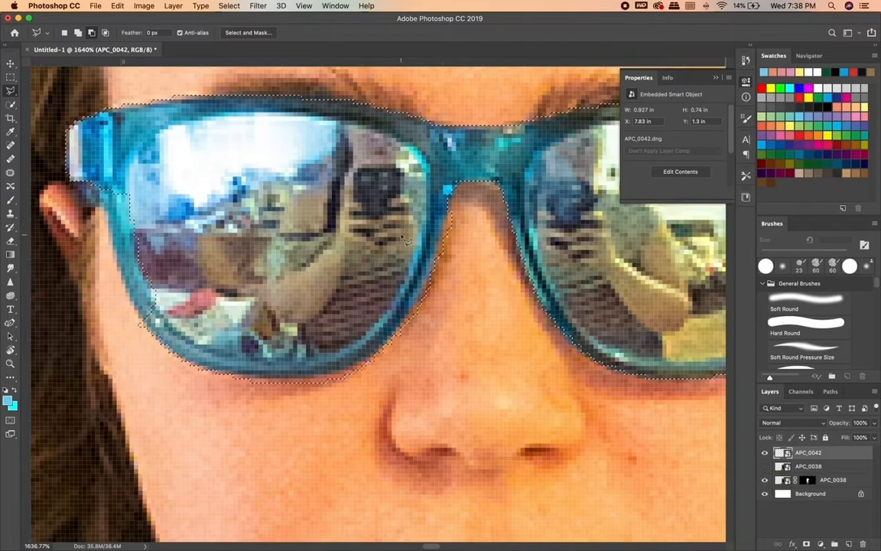
Subtract the skin below the photo's left-hand lens and along its nose side from the selection.
scroll(405, 239, down, 2)
scroll(405, 240, left, 2)
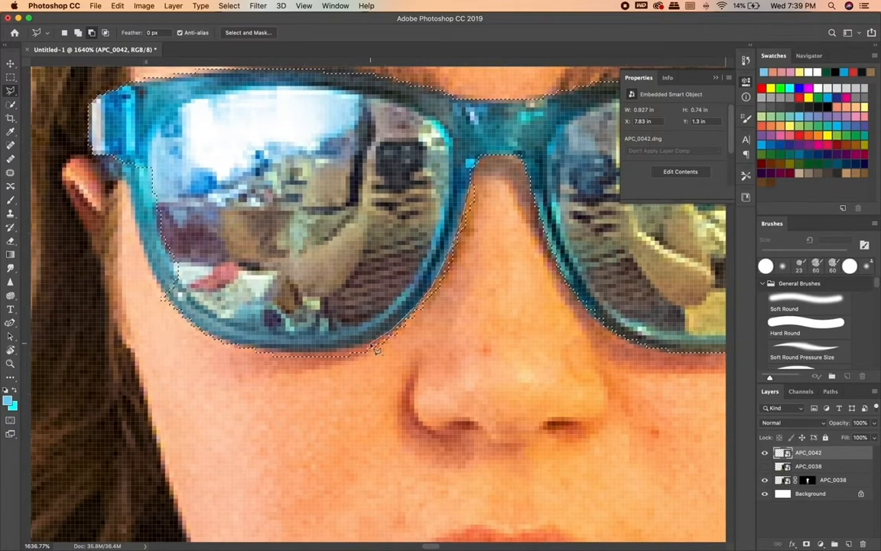
click(264, 351)
click(216, 338)
click(214, 386)
click(461, 385)
click(511, 227)
click(474, 186)
scroll(467, 186, up, 2)
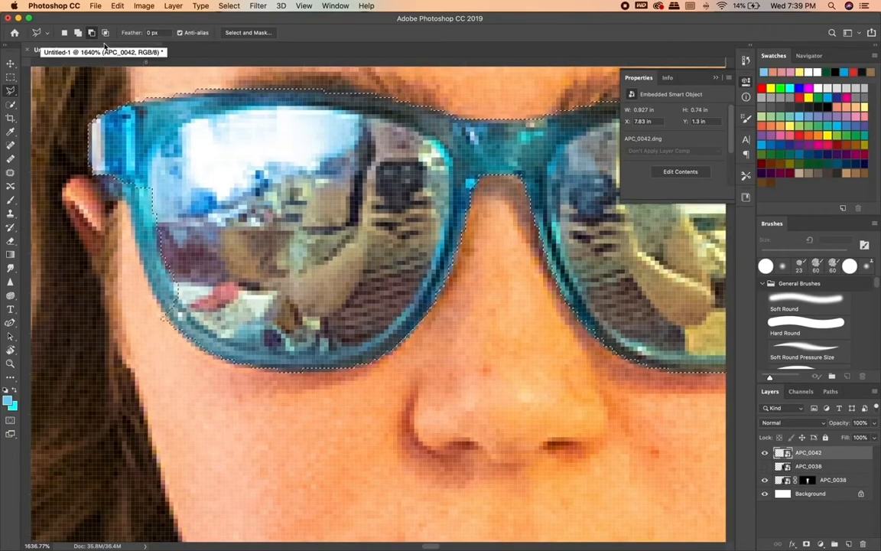
Add the outer frame edge of the photo's left-hand lens to the sunglasses selection.
click(77, 32)
click(109, 174)
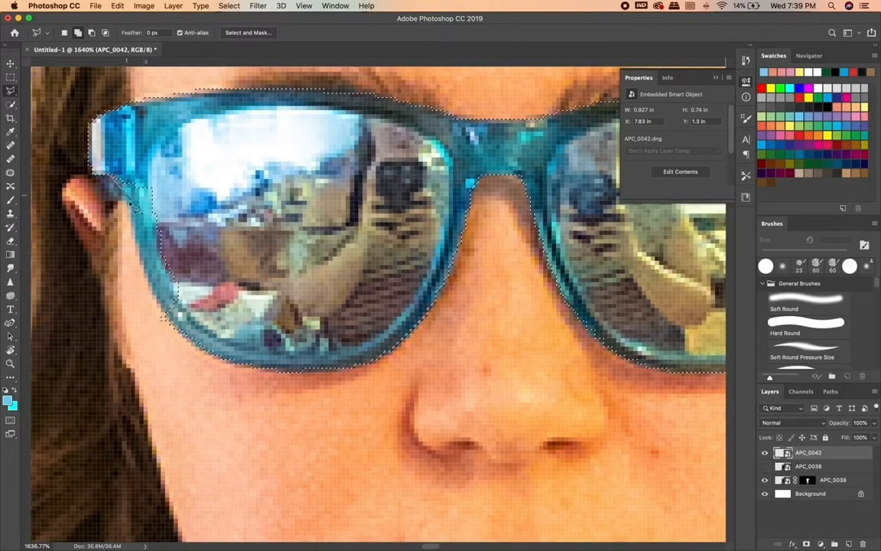
click(129, 205)
click(133, 232)
click(140, 260)
click(153, 293)
click(166, 313)
click(205, 222)
click(110, 175)
Subtract the excess skin at the lower outer corner of the photo's left-hand lens from the selection.
click(92, 32)
click(179, 330)
click(153, 331)
click(162, 308)
click(179, 330)
scroll(180, 325, down, 3)
scroll(153, 230, up, 5)
Add the remaining upper rim between the photo's left-hand lens and the nose bridge to the selection.
click(78, 33)
click(218, 218)
click(274, 222)
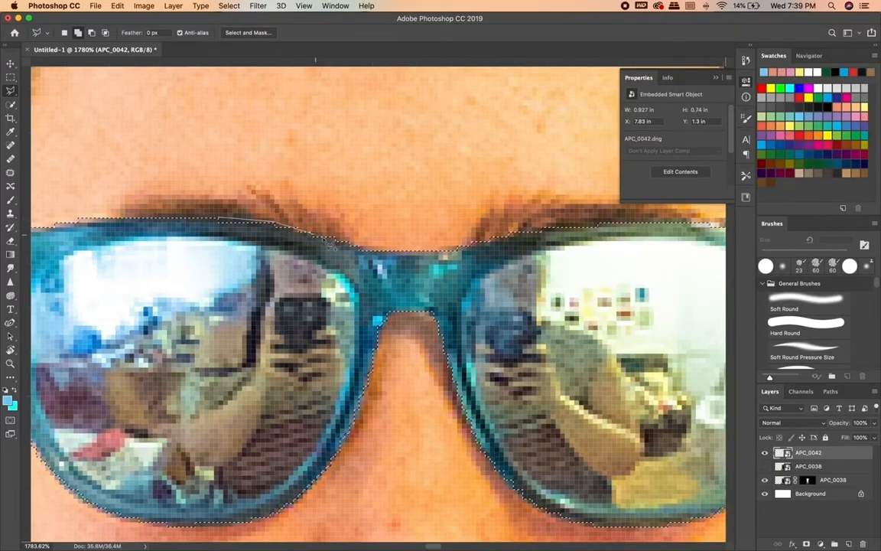
scroll(164, 235, down, 4)
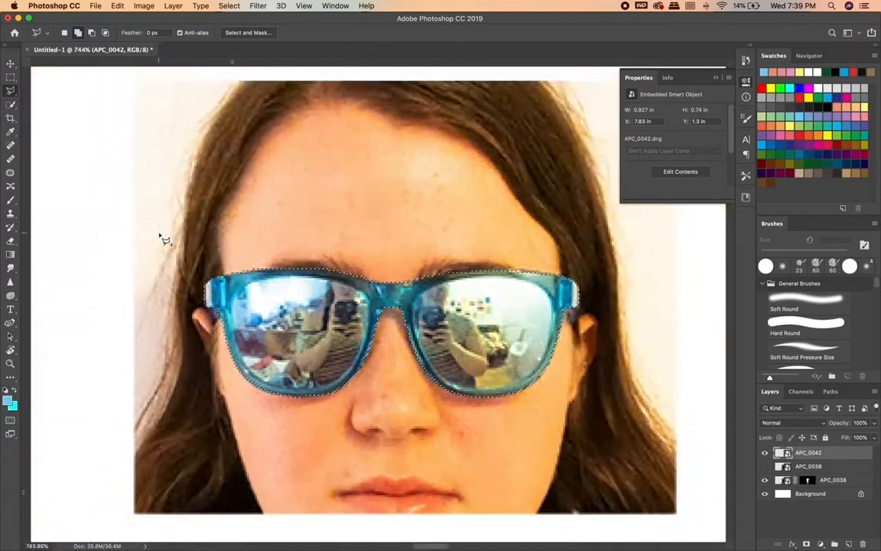
Add a layer mask to the APC_0042 layer that leaves only the selected sunglasses visible.
scroll(164, 236, down, 3)
click(144, 6)
mouse_move(173, 5)
mouse_move(191, 173)
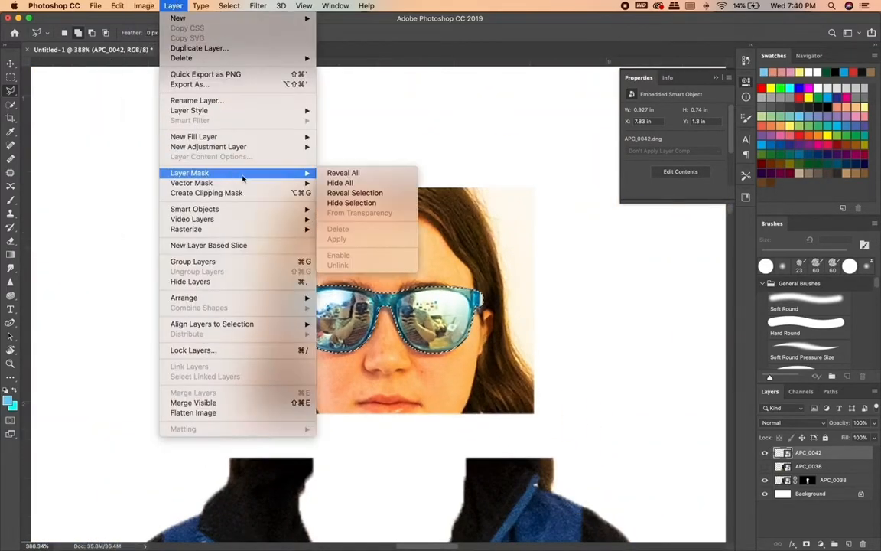
click(358, 202)
scroll(358, 199, down, 8)
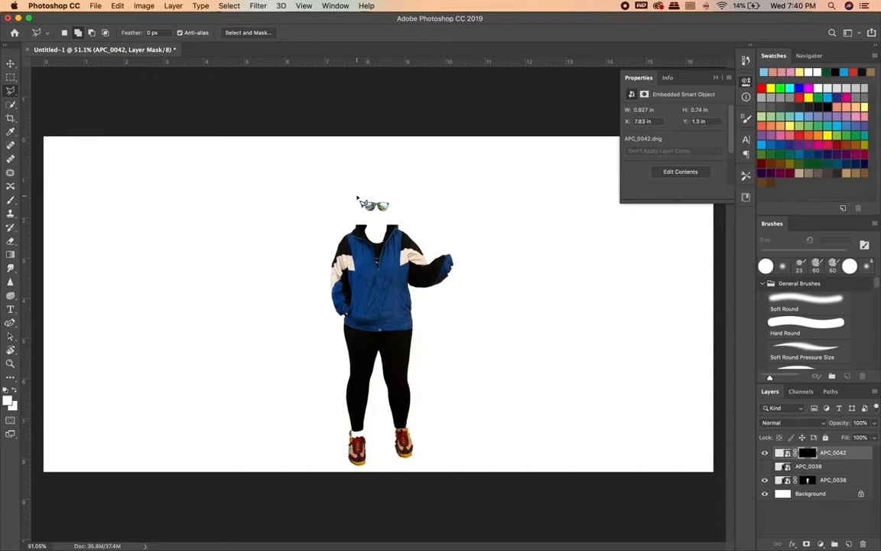
Open the mask of the lower, visible APC_0038 layer in Select and Mask and set the preview opacity to 53%.
scroll(482, 378, up, 5)
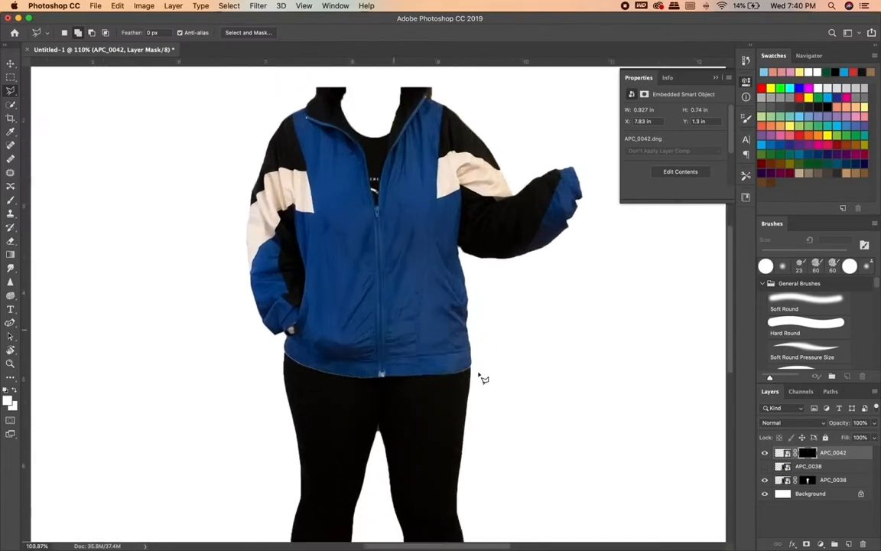
scroll(478, 376, down, 4)
scroll(472, 390, up, 4)
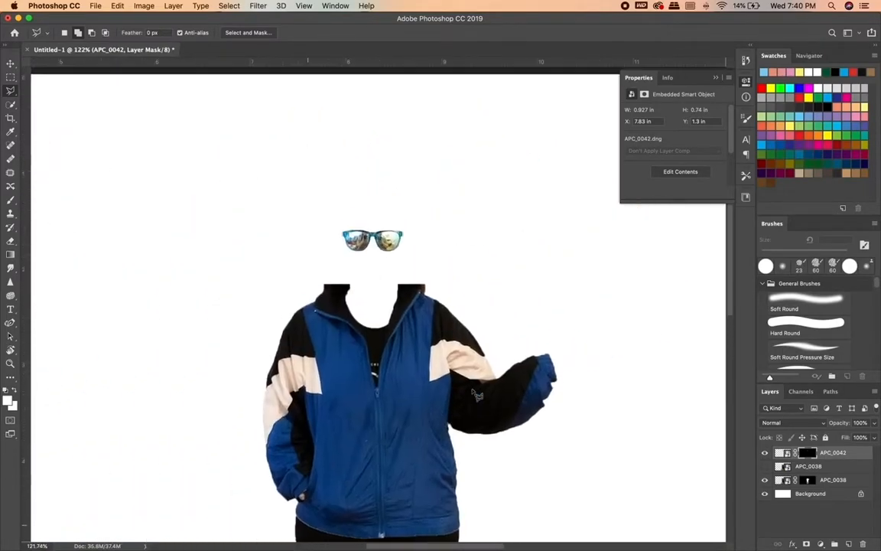
scroll(472, 390, up, 5)
click(829, 480)
scroll(530, 352, right, 2)
scroll(534, 358, up, 2)
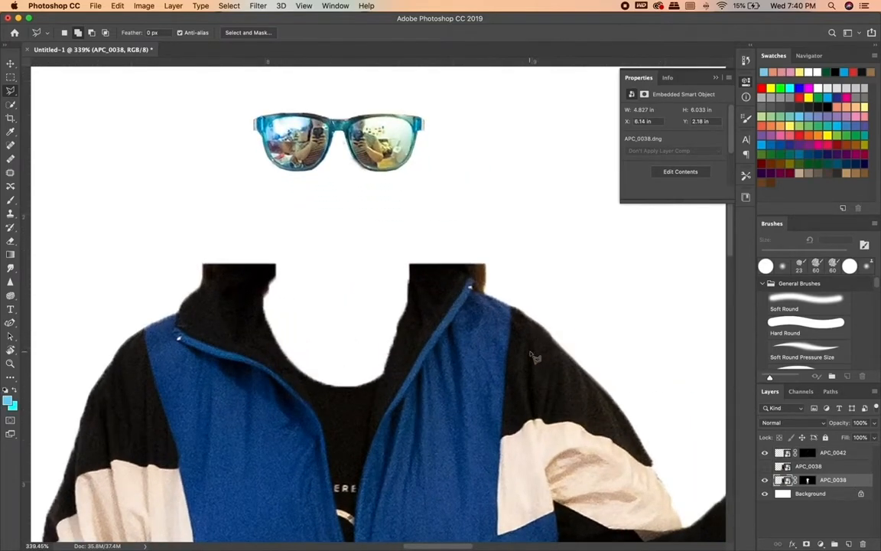
key(alt+super+r)
drag(823, 137, 802, 138)
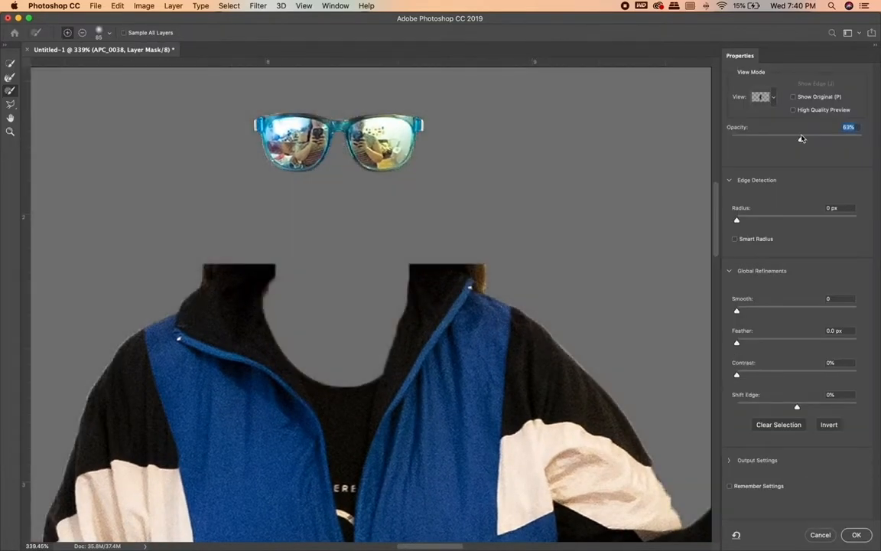
Set a subtracting refine brush to 23 px with 100% hardness and erase the hair beside both sides of the jacket collar.
click(99, 33)
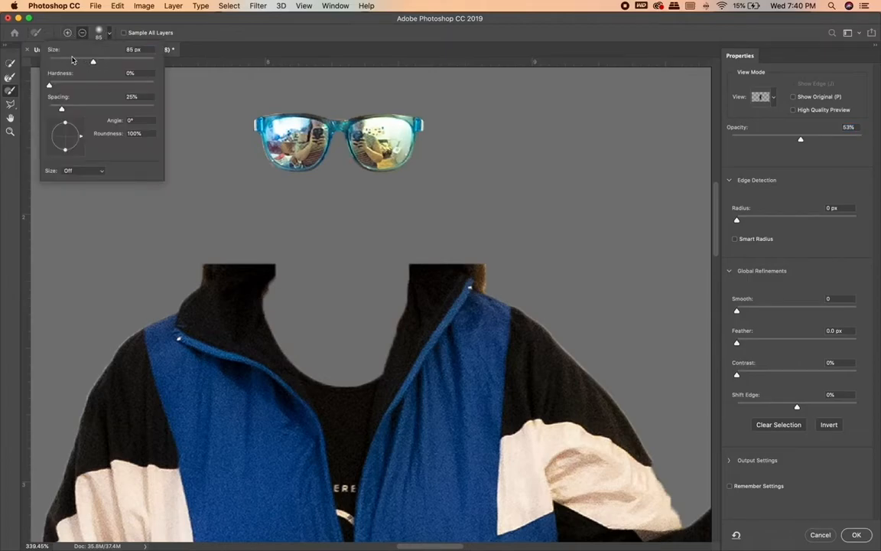
click(170, 75)
click(100, 33)
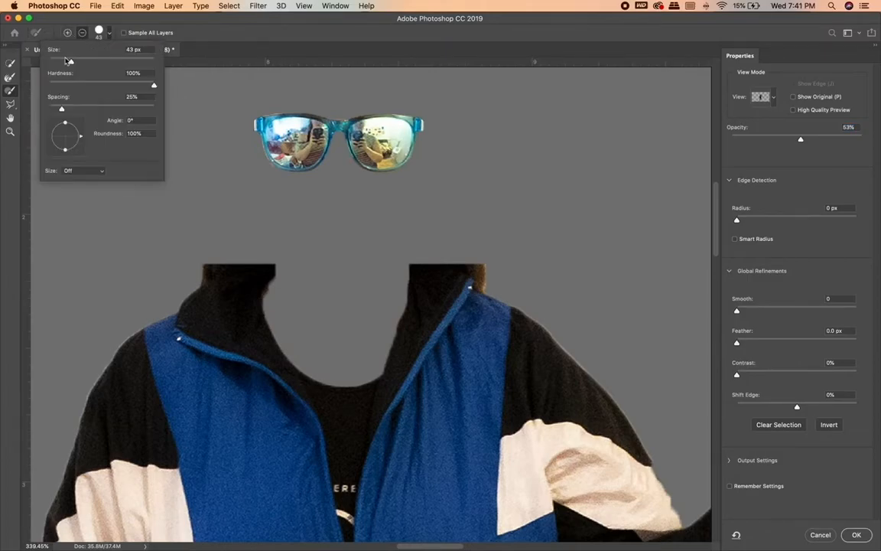
key(Return)
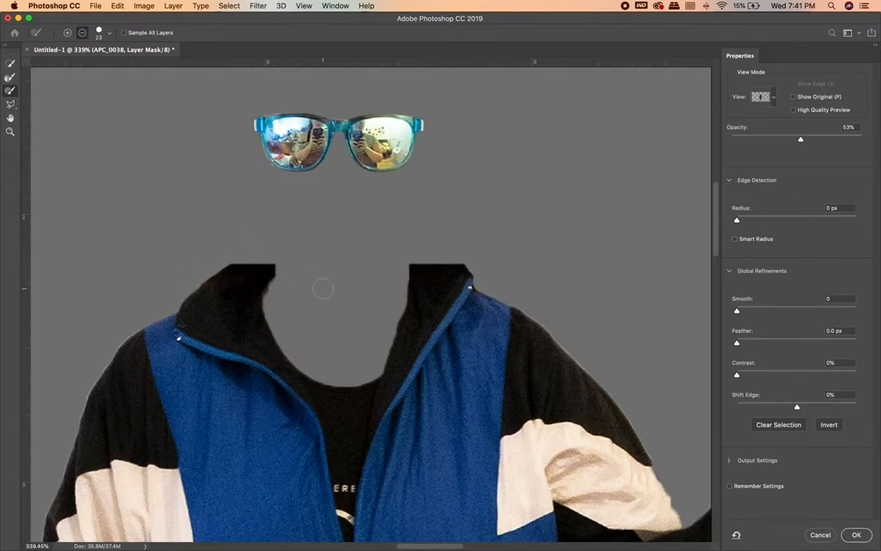
Reduce the subtracting brush to 3 px and erase the leftover background in the corner between the raised sleeve and the jacket.
scroll(392, 310, down, 10)
scroll(391, 311, up, 10)
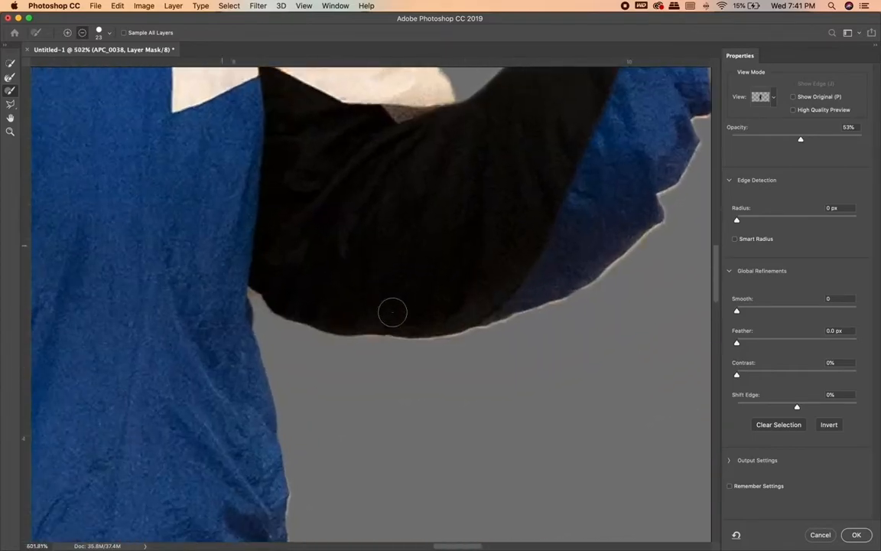
click(100, 33)
click(380, 290)
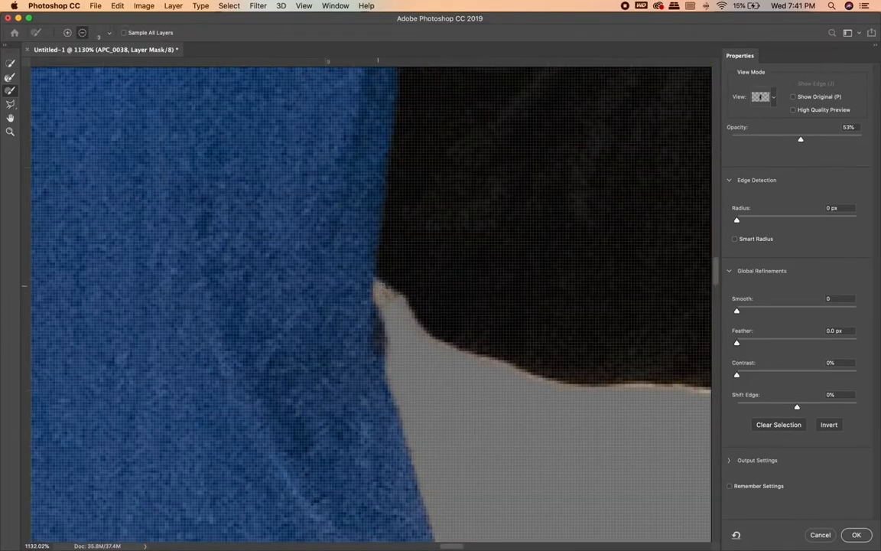
Erase the leftover background at the top of the gap between the legs.
scroll(403, 308, down, 10)
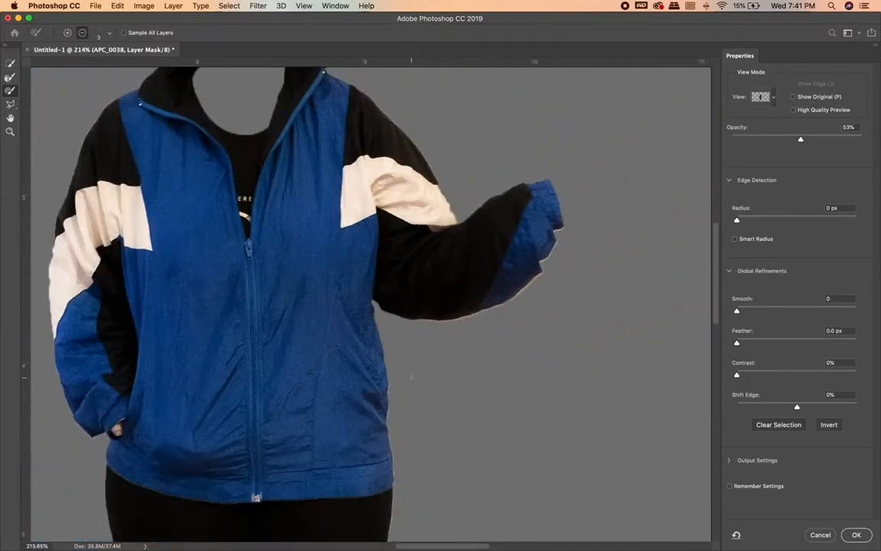
scroll(412, 377, up, 5)
scroll(374, 310, up, 3)
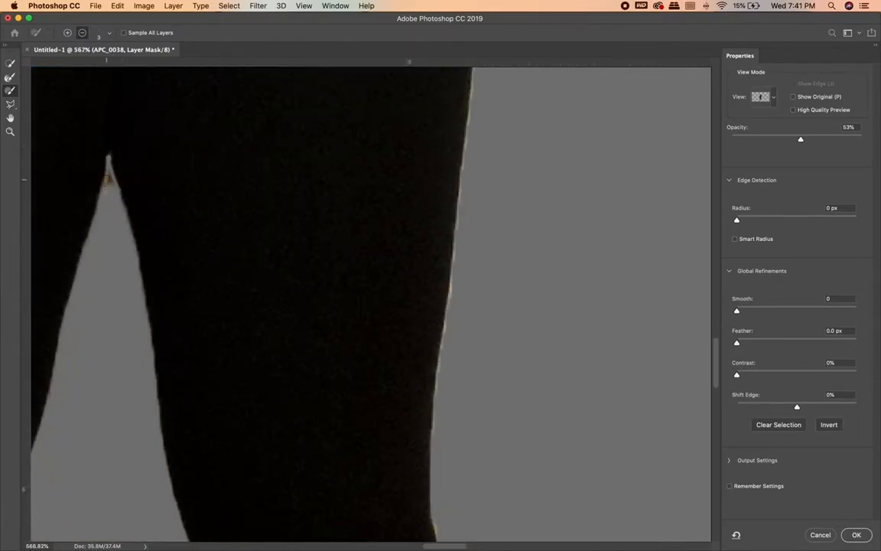
scroll(201, 176, up, 2)
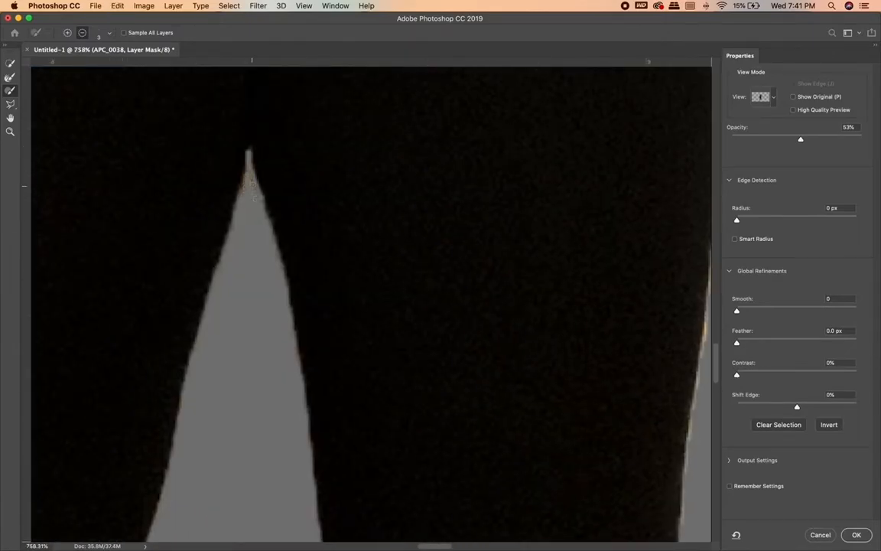
scroll(233, 244, down, 10)
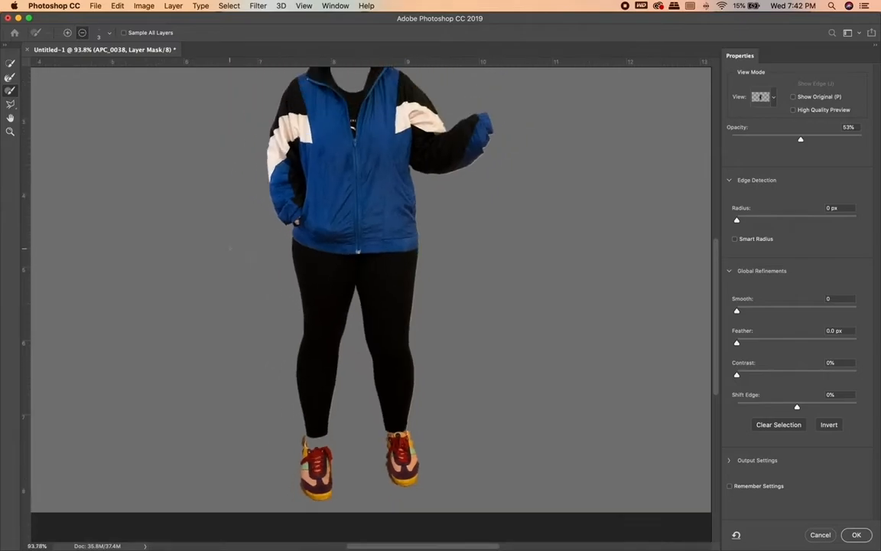
Subtract the leftover background behind the heel of the photo's left-hand shoe with the Polygonal Lasso.
scroll(231, 247, up, 6)
click(9, 105)
scroll(208, 300, up, 2)
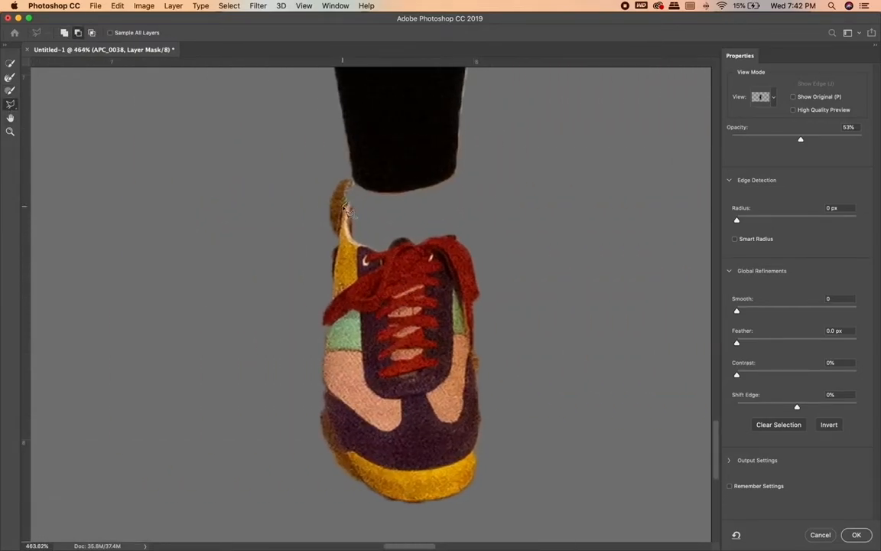
drag(360, 192, 348, 157)
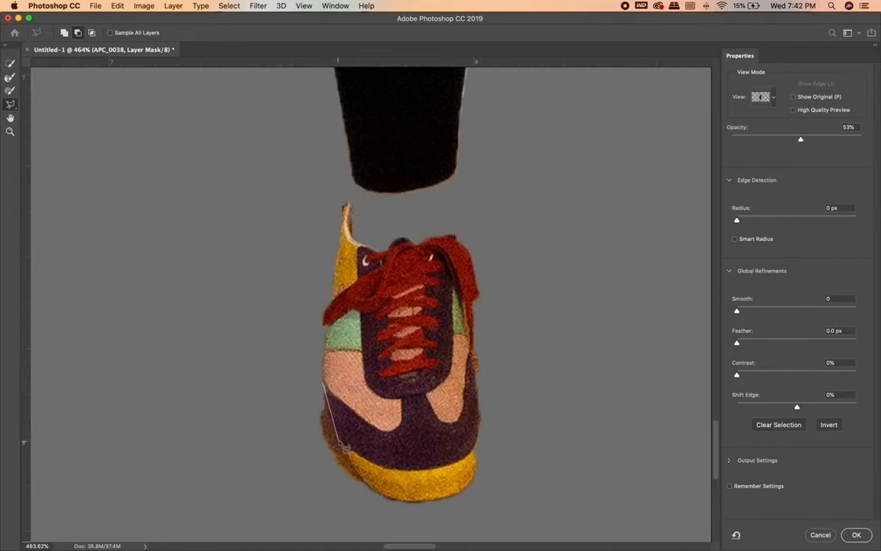
Subtract both shoes from the clothes mask with one lasso outline running just below the trouser hems.
scroll(306, 367, down, 3)
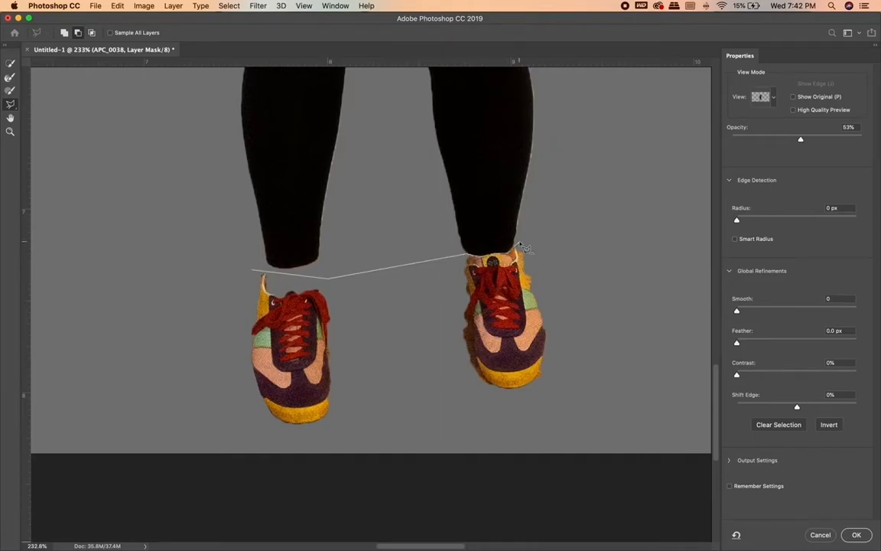
click(417, 316)
click(253, 270)
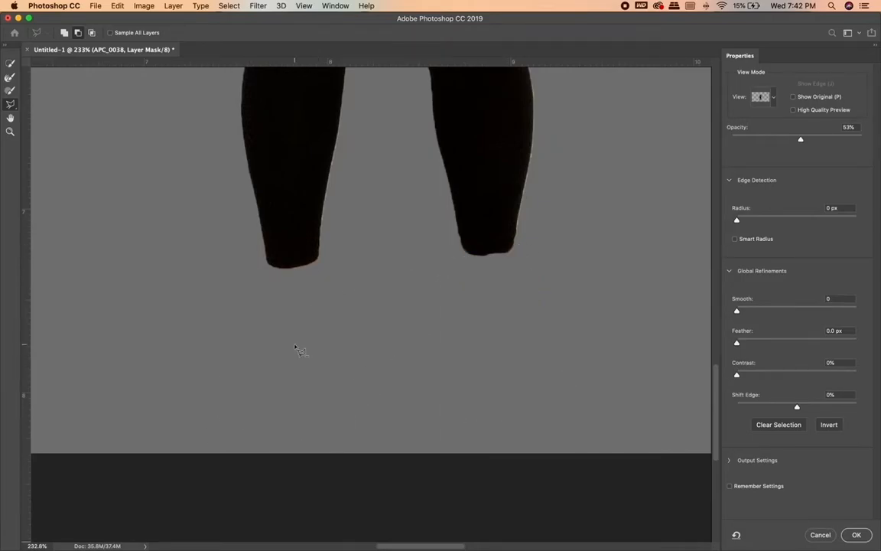
Refine the clothes mask with Smooth 32, Feather 0.2 px and Contrast 83%.
scroll(299, 353, down, 4)
scroll(299, 361, up, 4)
scroll(382, 361, down, 4)
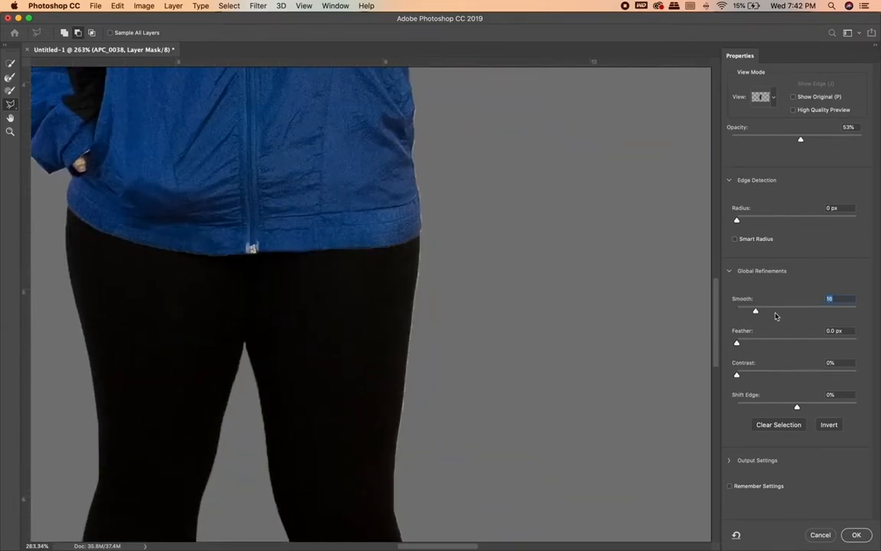
drag(762, 345, 736, 347)
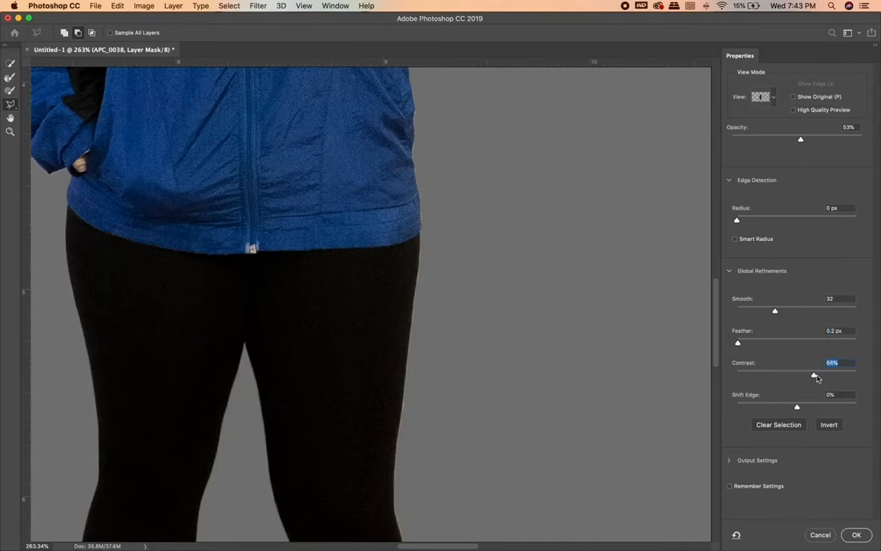
scroll(563, 309, up, 10)
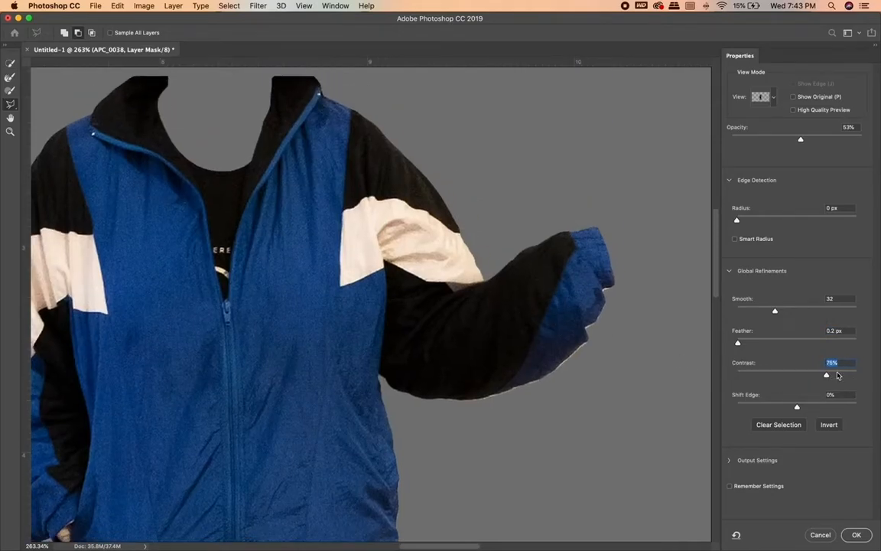
Try contracting the clothes mask with a Shift Edge of -23% and undo it.
mouse_move(782, 406)
mouse_down()
mouse_move(768, 405)
mouse_move(782, 407)
mouse_up()
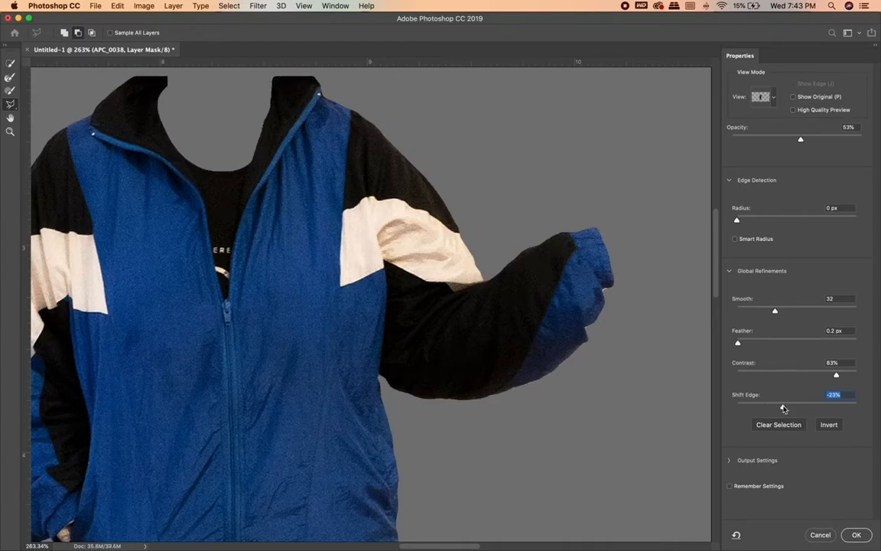
scroll(539, 369, down, 10)
scroll(539, 367, up, 3)
key(z)
key(super+z)
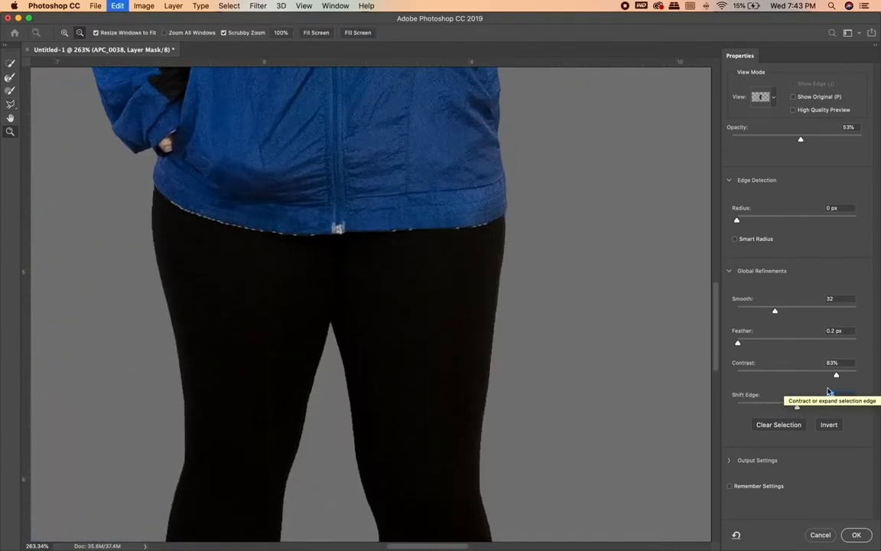
scroll(548, 309, up, 10)
scroll(548, 309, down, 10)
scroll(548, 305, up, 3)
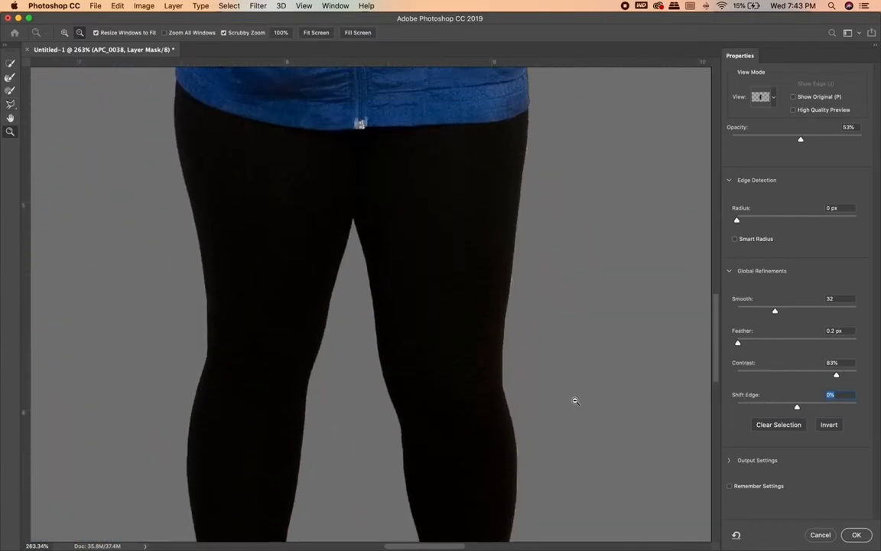
Try expanding the clothes mask with a Shift Edge of +67% and a Contrast of 36%.
scroll(574, 399, down, 2)
drag(836, 374, 846, 374)
scroll(547, 311, up, 10)
drag(797, 406, 853, 406)
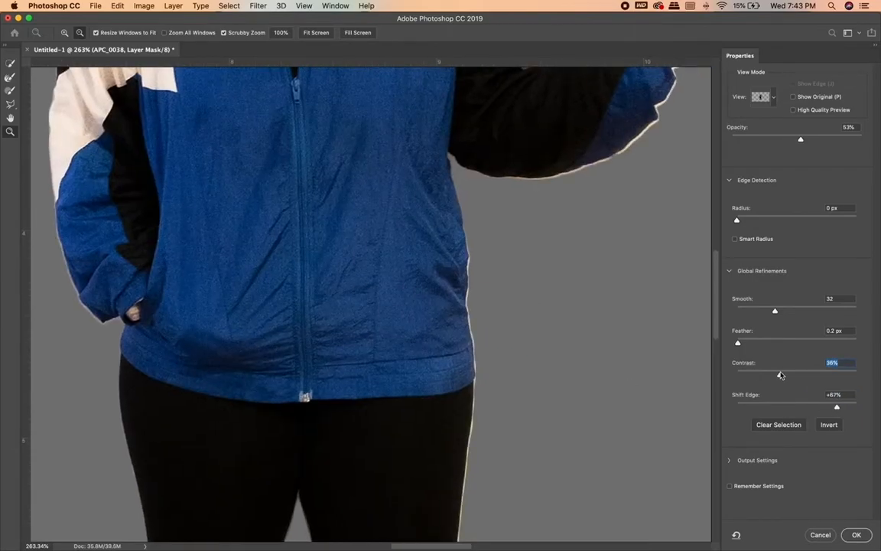
Set the clothes mask's Contrast to 79% and Shift Edge to 0%, and apply the refinement.
scroll(566, 314, down, 5)
drag(820, 376, 831, 376)
scroll(690, 384, down, 8)
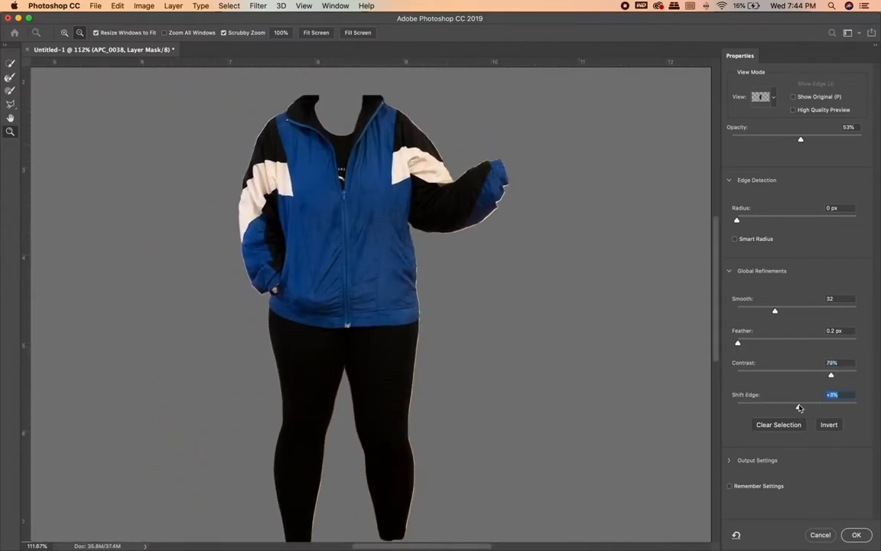
mouse_move(802, 413)
mouse_down()
mouse_move(765, 413)
mouse_move(797, 408)
mouse_up()
key(l)
scroll(582, 291, down, 5)
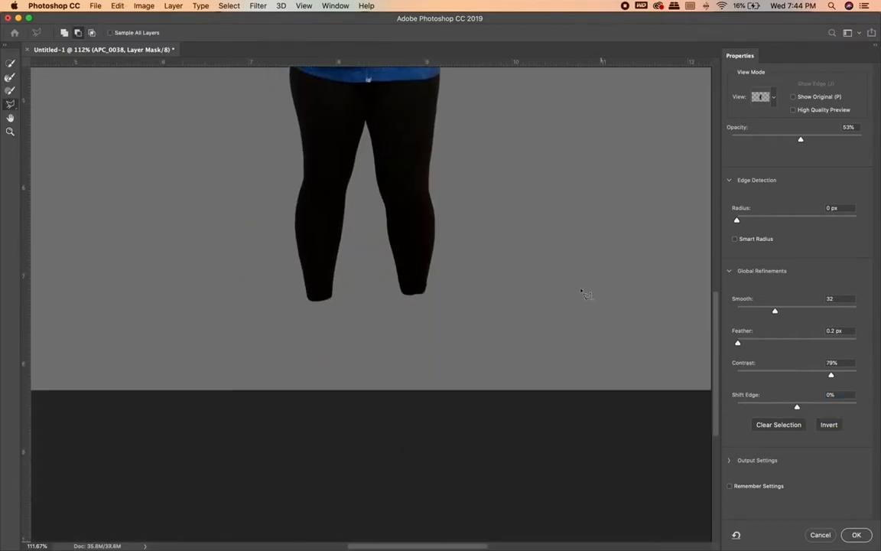
scroll(581, 292, up, 5)
scroll(582, 292, left, 1)
scroll(581, 291, down, 3)
click(857, 534)
Open the sunglasses mask of the APC_0042 layer in Select and Mask.
scroll(457, 218, up, 4)
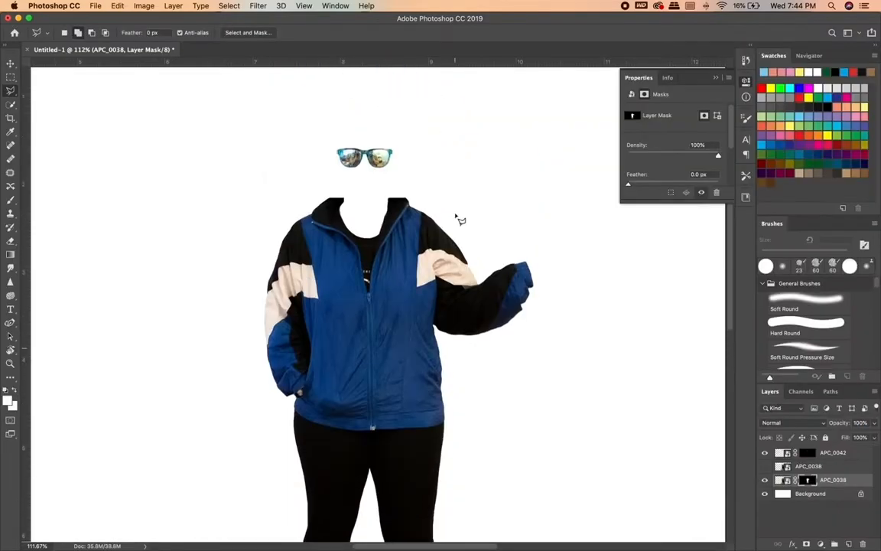
scroll(457, 218, down, 5)
scroll(457, 217, up, 3)
scroll(456, 217, up, 2)
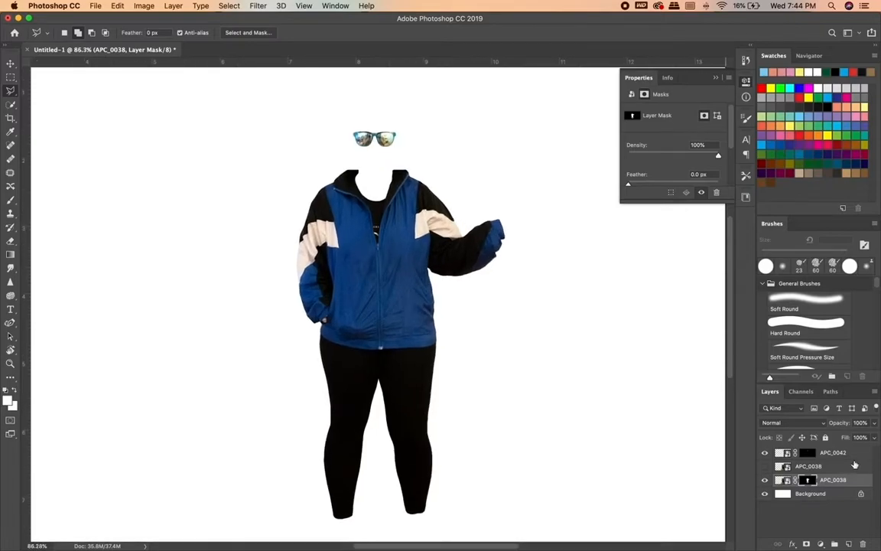
click(830, 454)
scroll(386, 184, up, 5)
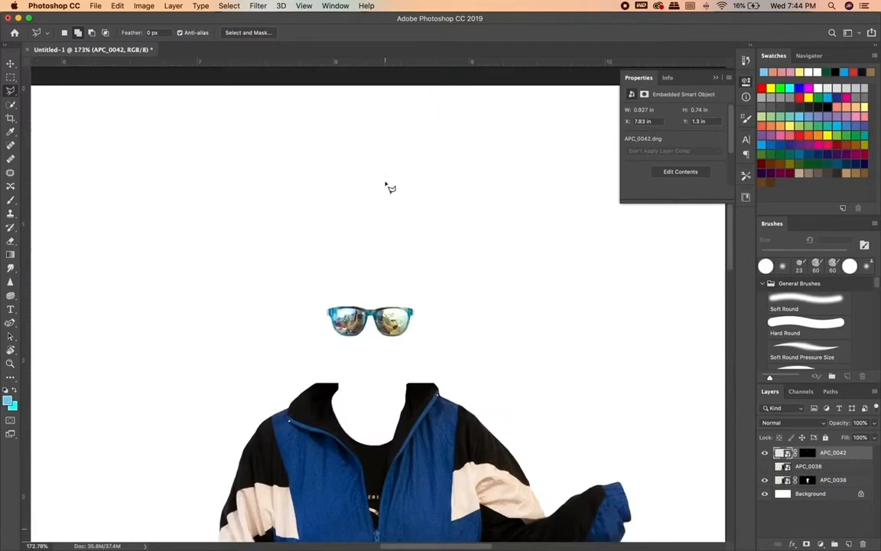
double_click(862, 459)
click(603, 181)
double_click(807, 453)
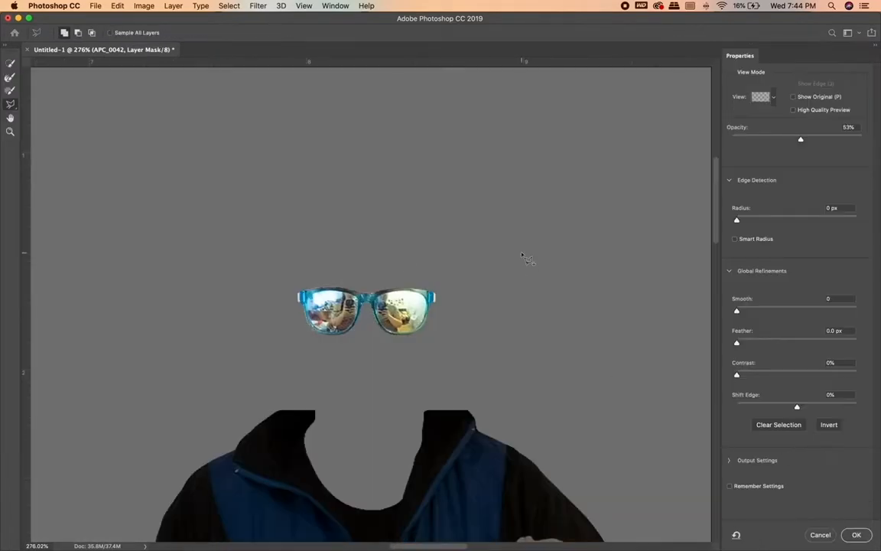
scroll(405, 268, up, 5)
scroll(405, 266, up, 2)
click(452, 297)
click(462, 329)
click(478, 358)
click(493, 373)
click(516, 386)
click(484, 408)
click(443, 351)
click(442, 306)
click(452, 298)
key(super+z)
Switch the lasso to subtract and cut the excess along the inner edge of the photo's right-hand lens from the mask.
click(78, 32)
click(474, 379)
click(445, 304)
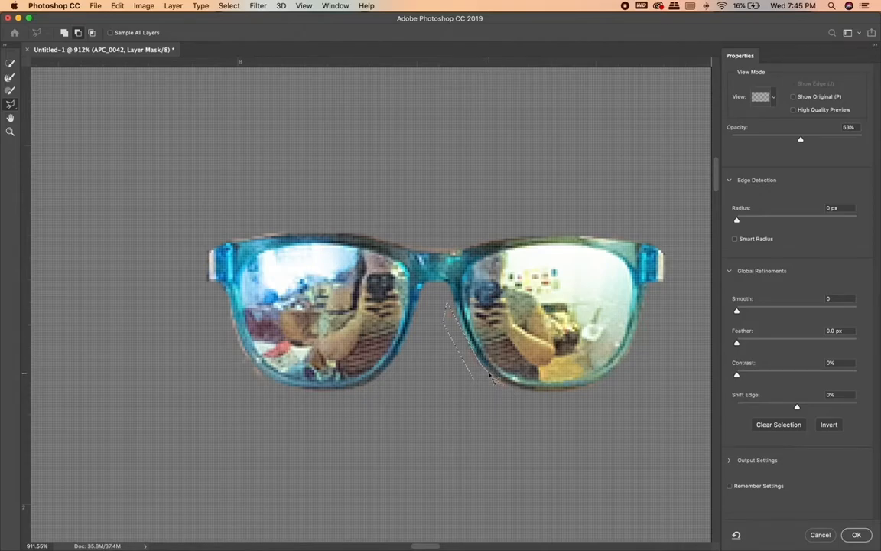
click(473, 379)
Subtract the excess fringe above the nose bridge and along the sunglasses' frame edge from the mask.
click(227, 289)
click(463, 251)
click(498, 235)
click(408, 209)
click(358, 220)
click(354, 234)
click(391, 244)
double_click(411, 255)
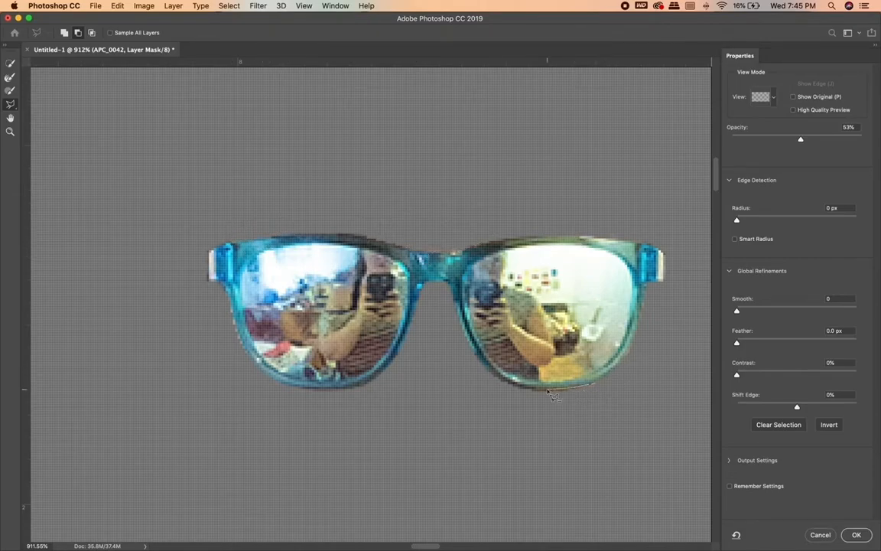
Refine the sunglasses mask with Smooth 24 and Contrast 66%, and apply the refinement.
drag(737, 310, 766, 311)
drag(737, 374, 779, 374)
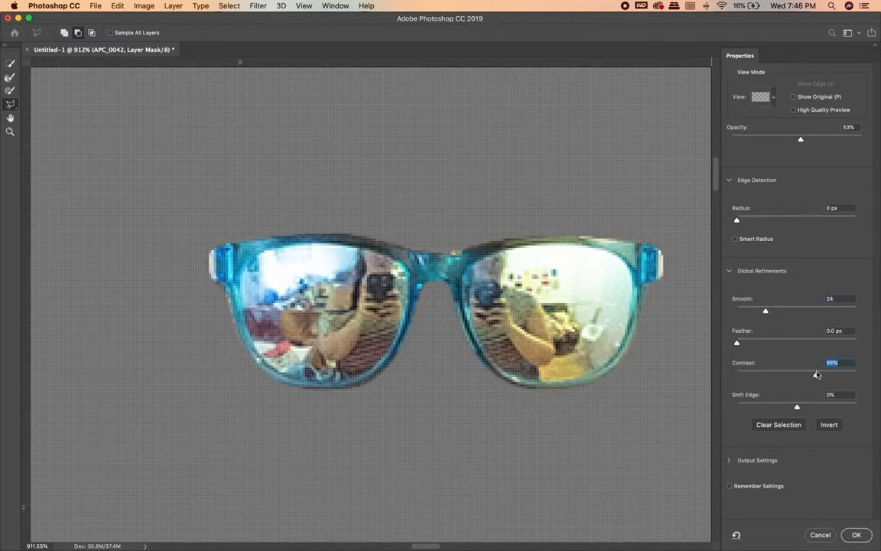
click(857, 535)
Scale the masked sunglasses down slightly with Free Transform and position them centred above the jacket collar.
scroll(541, 373, down, 10)
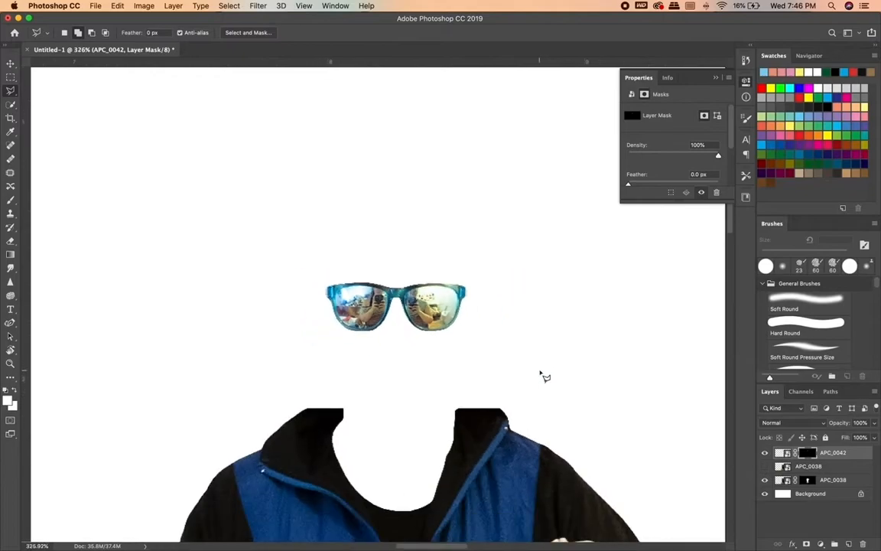
scroll(535, 386, left, 2)
scroll(535, 386, up, 1)
scroll(426, 253, up, 5)
key(super+t)
drag(490, 188, 482, 194)
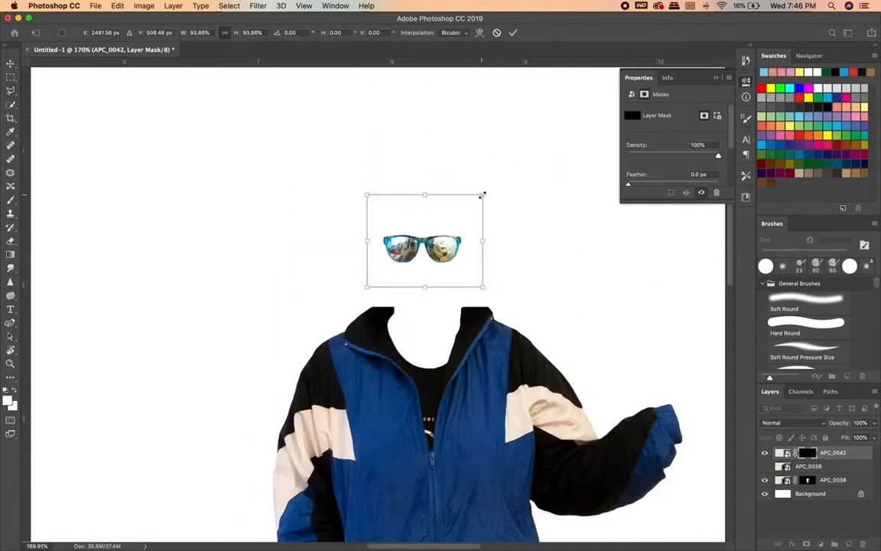
key(Return)
drag(429, 261, 444, 252)
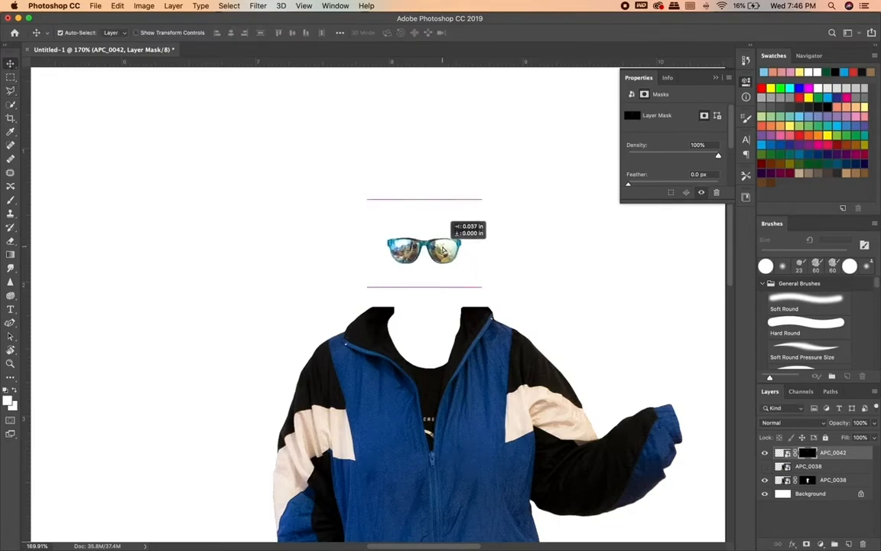
click(528, 258)
Examine the composite figure from the sunglasses down to the ends of the trouser legs.
scroll(528, 262, down, 4)
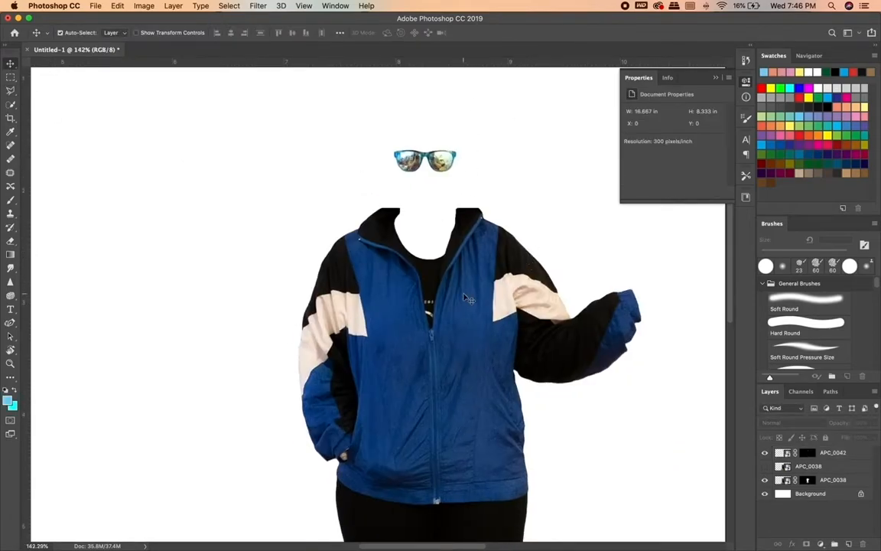
scroll(465, 298, down, 6)
scroll(465, 298, right, 3)
scroll(465, 298, up, 4)
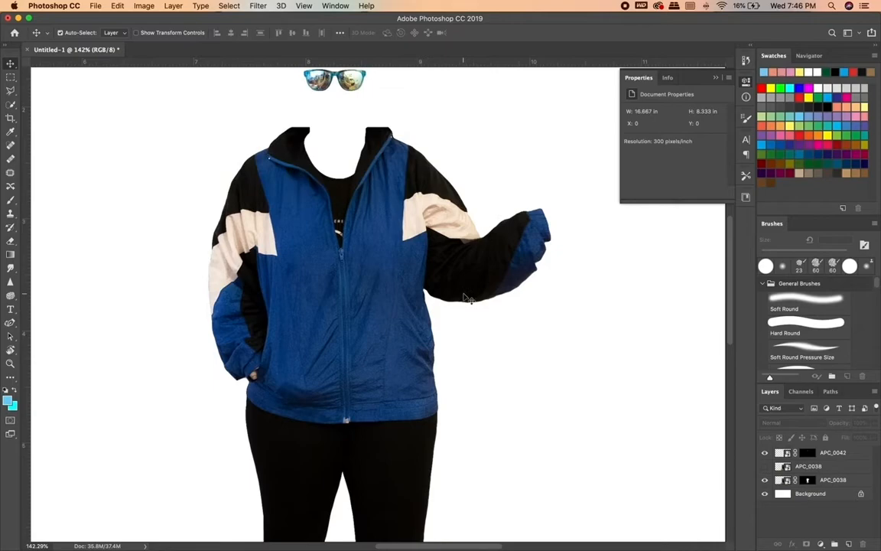
scroll(467, 298, up, 3)
scroll(465, 298, down, 3)
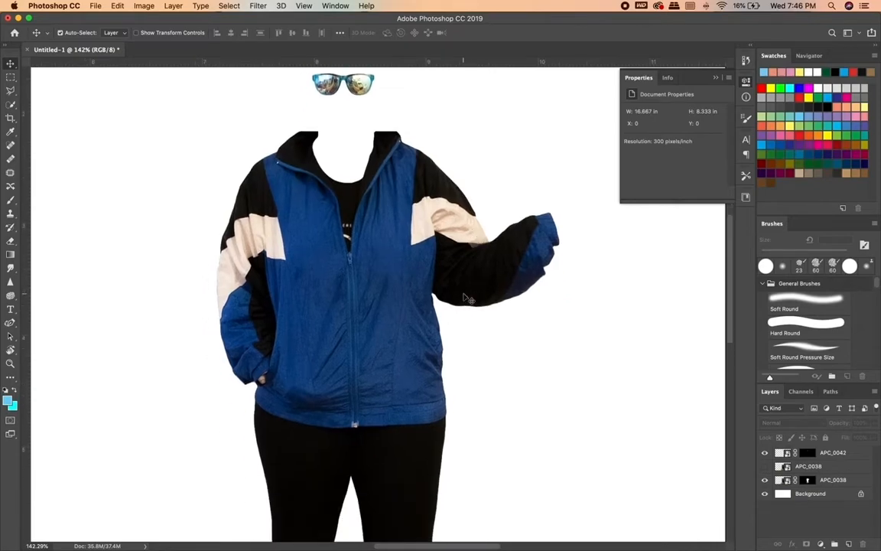
scroll(465, 298, down, 6)
scroll(474, 314, down, 1)
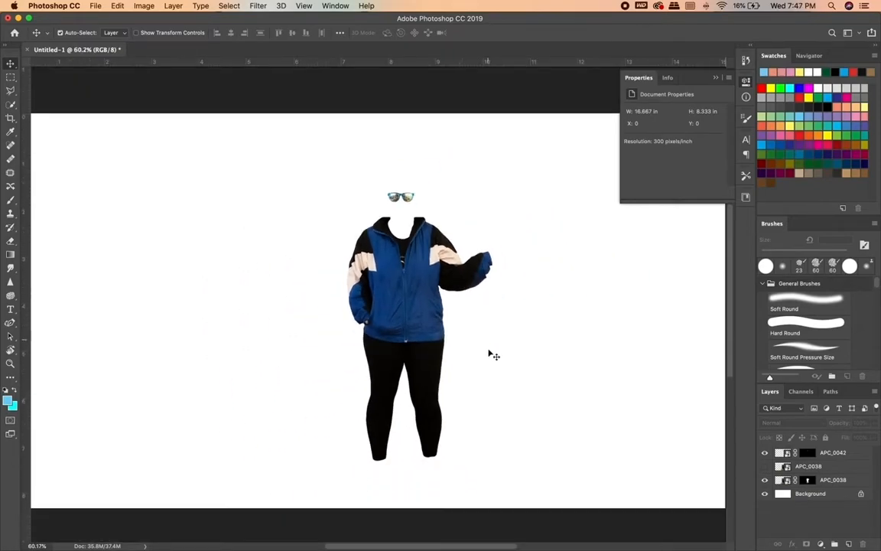
scroll(491, 354, up, 3)
scroll(493, 359, up, 2)
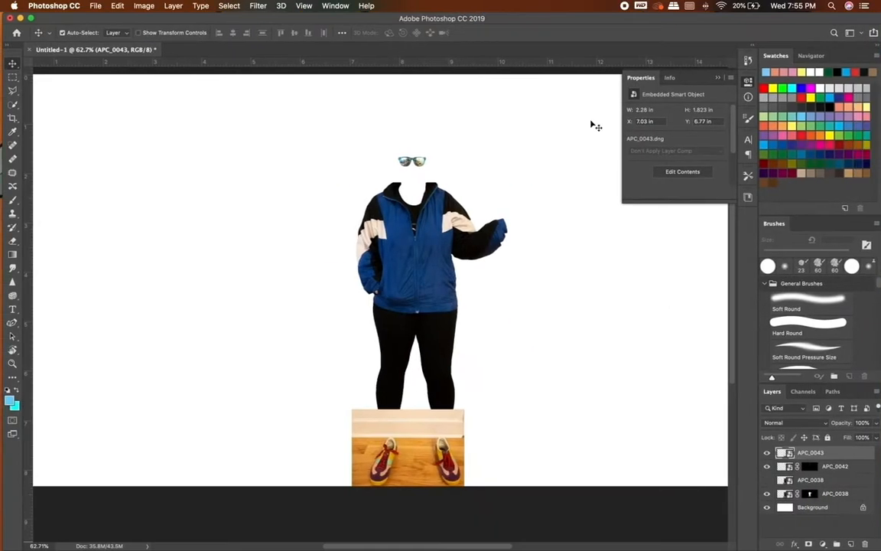
scroll(489, 342, up, 4)
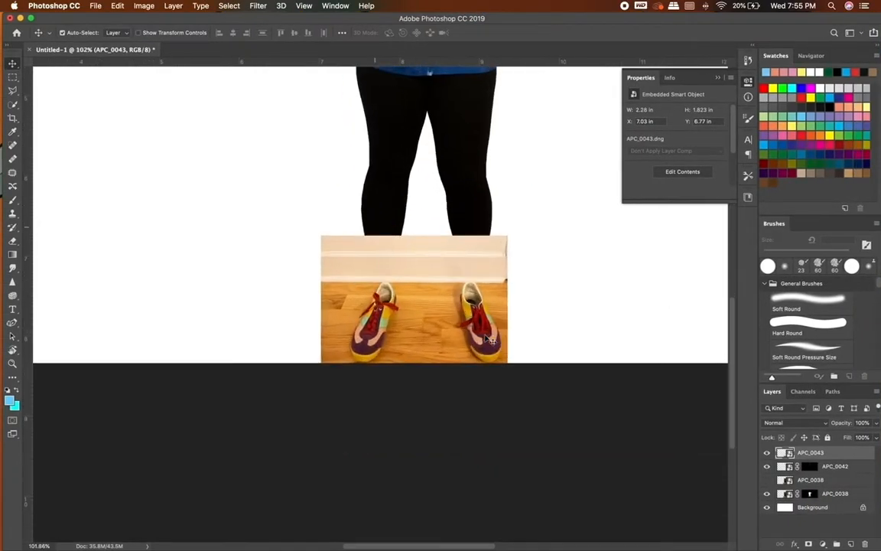
click(12, 106)
drag(243, 311, 234, 345)
scroll(378, 303, up, 3)
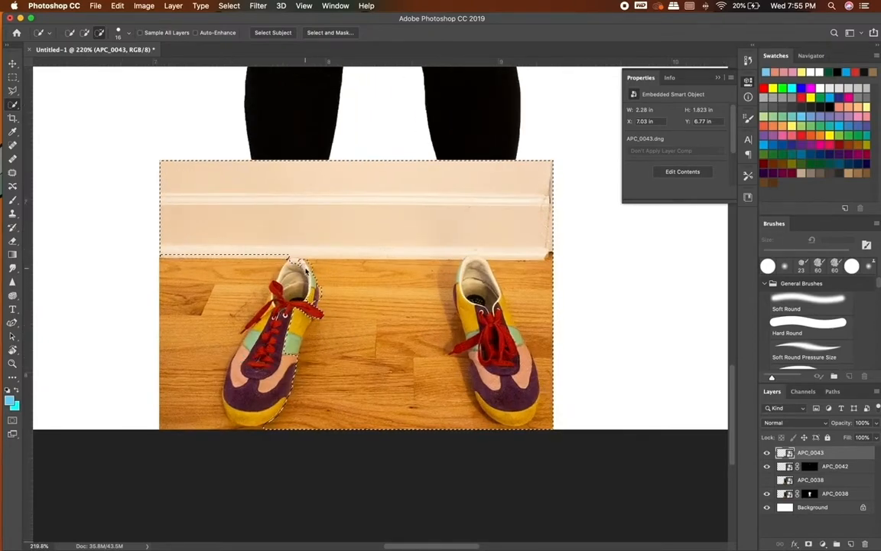
drag(312, 322, 299, 346)
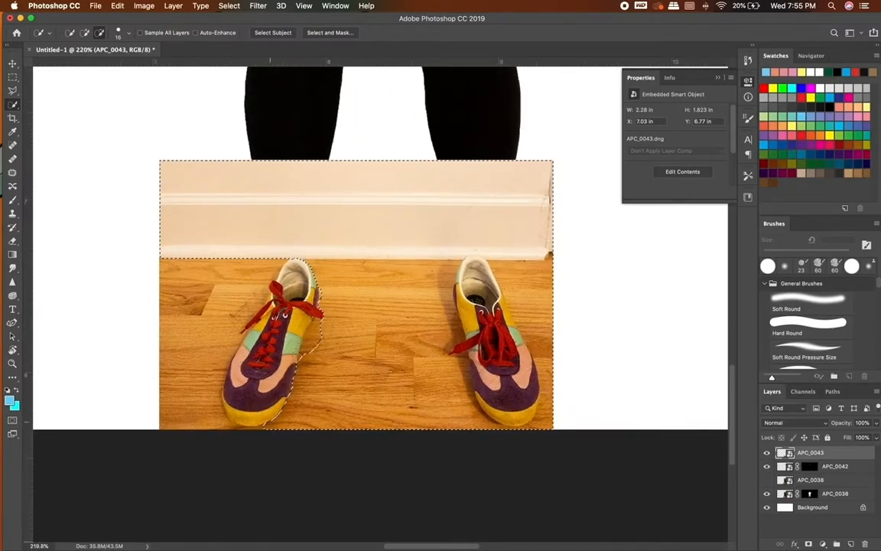
key(super+z)
key(super+z)
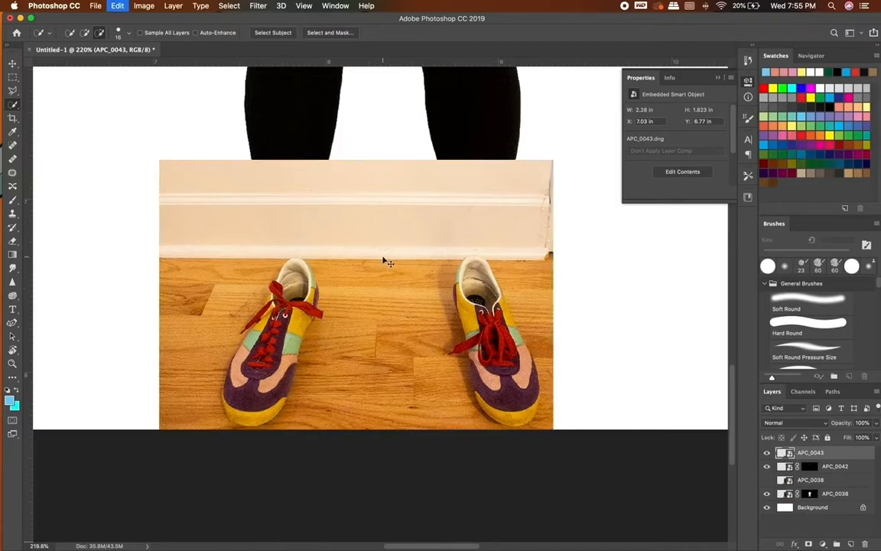
key(super+z)
key(super+z)
key(super+z)
click(117, 6)
click(122, 28)
click(117, 6)
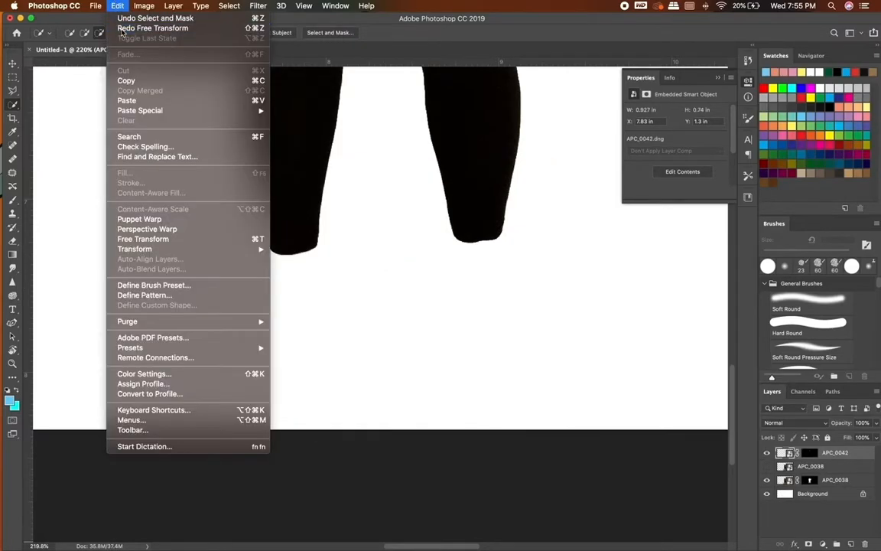
click(123, 28)
click(117, 6)
click(122, 29)
Select both shoes in the APC_0043 photo with Quick Selection and subtract the surrounding wooden floor.
click(85, 33)
mouse_move(270, 342)
mouse_down()
mouse_move(248, 410)
mouse_move(289, 367)
mouse_up()
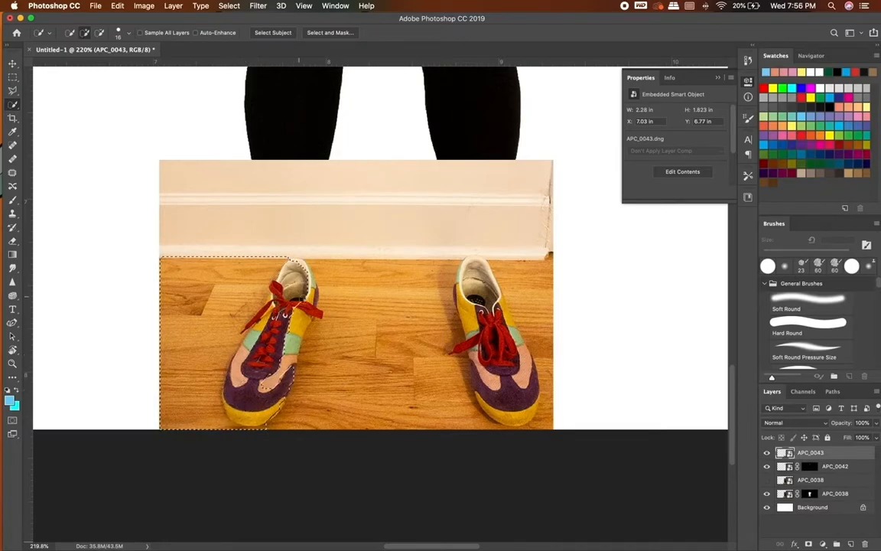
mouse_move(476, 289)
mouse_down()
mouse_move(487, 329)
mouse_move(483, 365)
mouse_move(501, 375)
mouse_move(514, 337)
mouse_up()
key(super+z)
click(99, 33)
drag(343, 277, 347, 288)
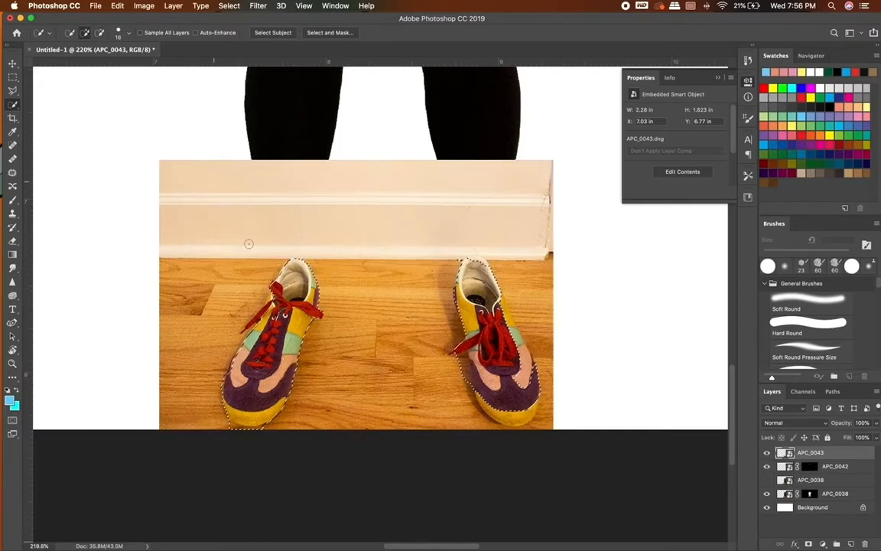
Extend the selection over the left-hand shoe's lace and the right-hand shoe's heel and toe, and mask the APC_0043 layer to it.
scroll(417, 314, up, 2)
drag(174, 344, 205, 304)
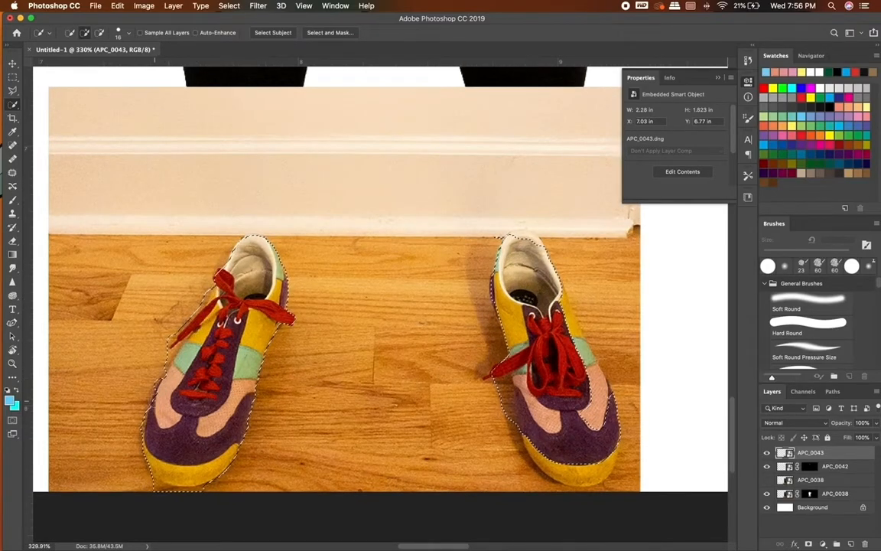
mouse_move(494, 287)
mouse_down()
mouse_move(494, 377)
mouse_move(534, 238)
mouse_up()
drag(553, 468, 570, 478)
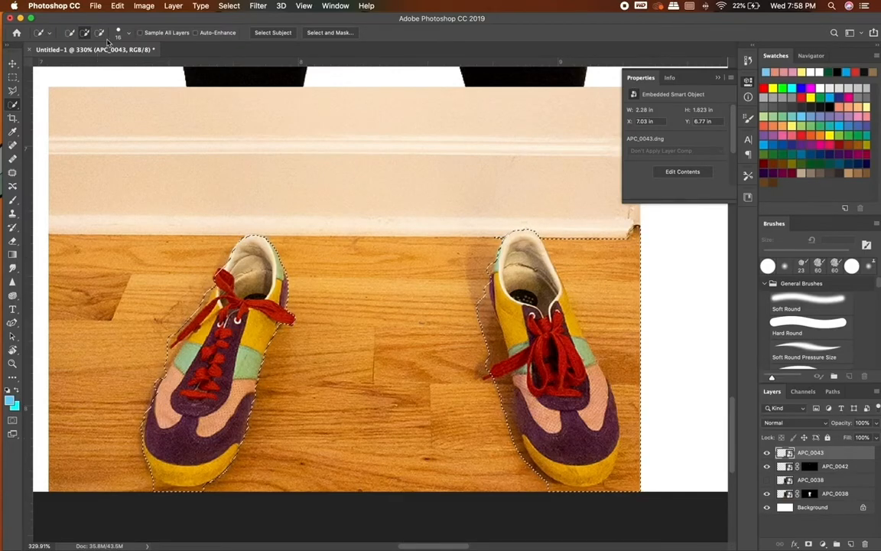
scroll(221, 108, down, 2)
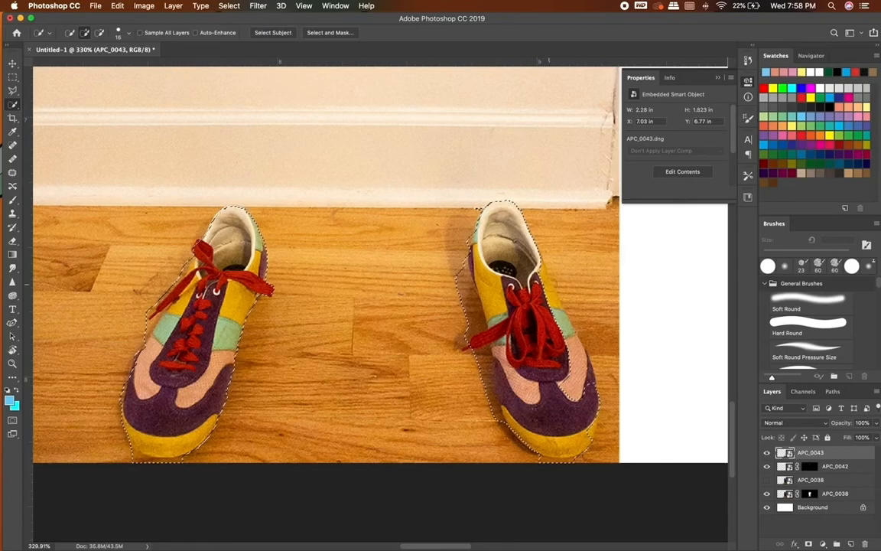
click(173, 6)
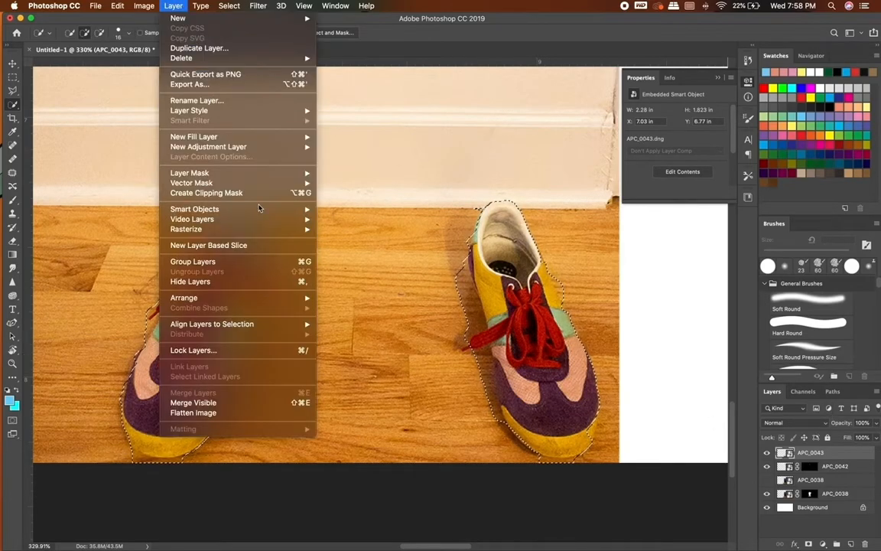
click(355, 193)
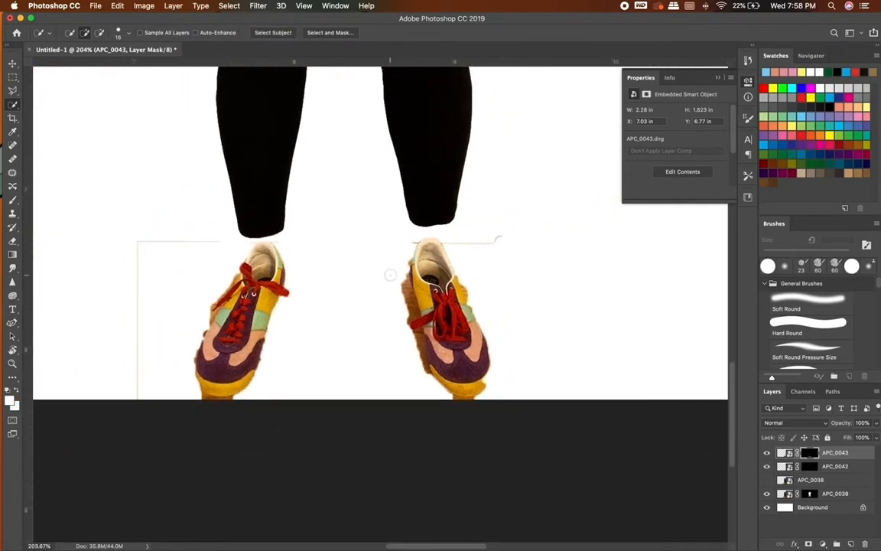
click(100, 34)
drag(220, 241, 136, 242)
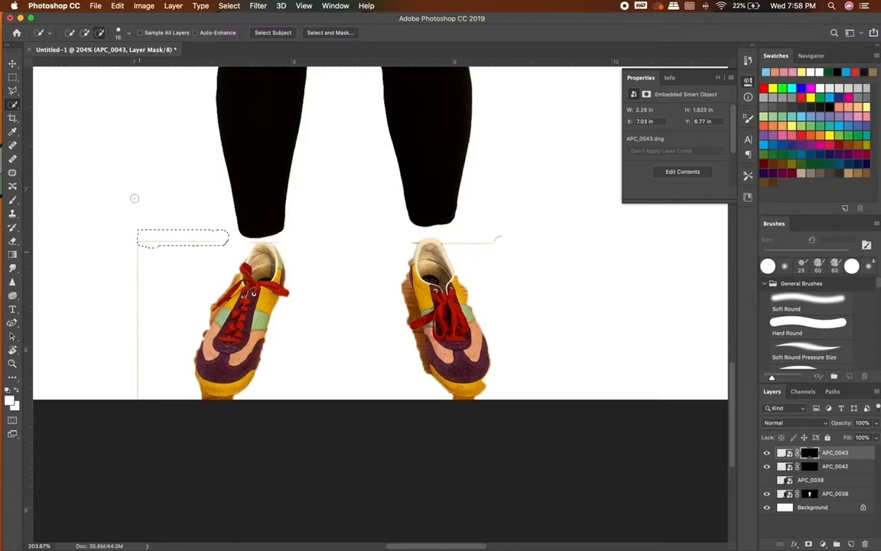
key(l)
click(211, 214)
click(232, 240)
click(197, 269)
click(141, 269)
click(99, 200)
click(216, 222)
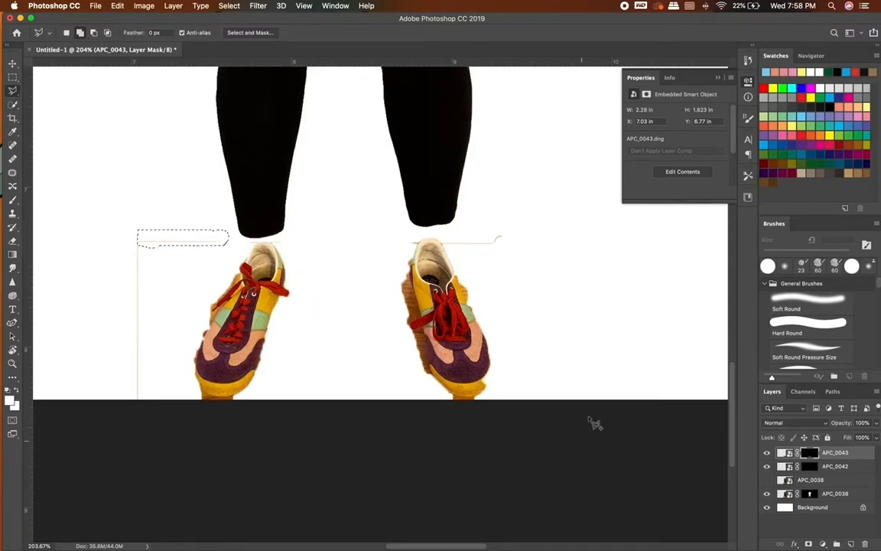
Open the shoe mask in Select and Mask and brush away the stray border lines with a size 104 subtracting brush.
key(super+alt+r)
click(85, 33)
click(111, 33)
click(105, 60)
drag(200, 228, 124, 369)
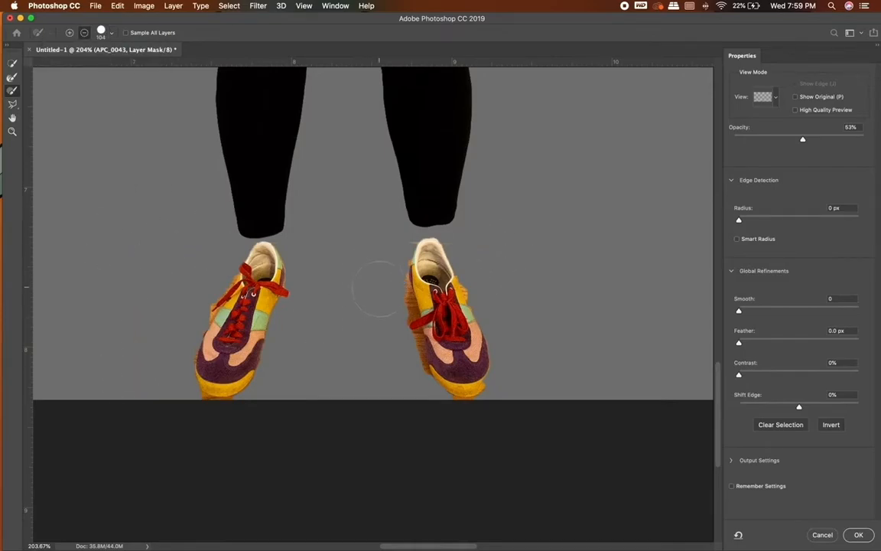
Subtract a patch of the brown floor fringe above the lace tip of the right-hand shoe with Quick Selection.
scroll(249, 313, up, 10)
click(12, 63)
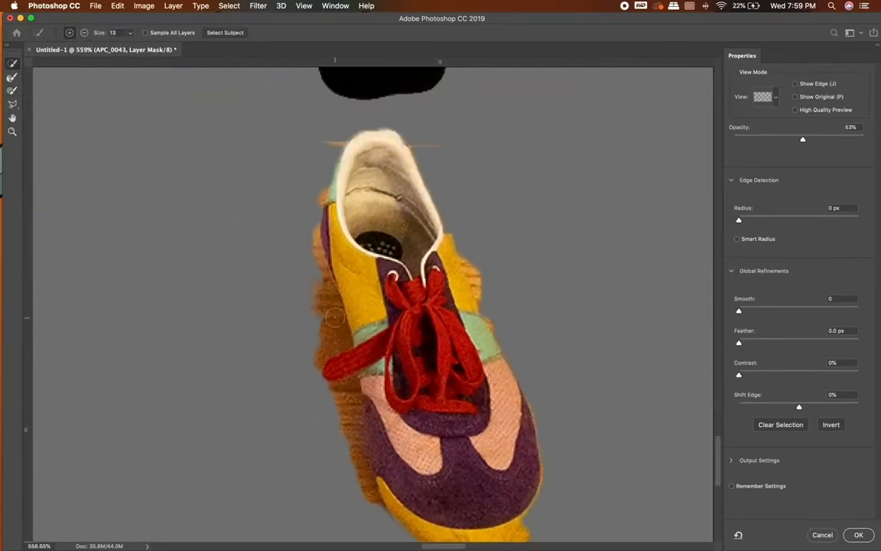
click(84, 33)
mouse_move(315, 300)
mouse_down()
mouse_move(329, 332)
mouse_move(325, 310)
mouse_move(321, 326)
mouse_up()
key(l)
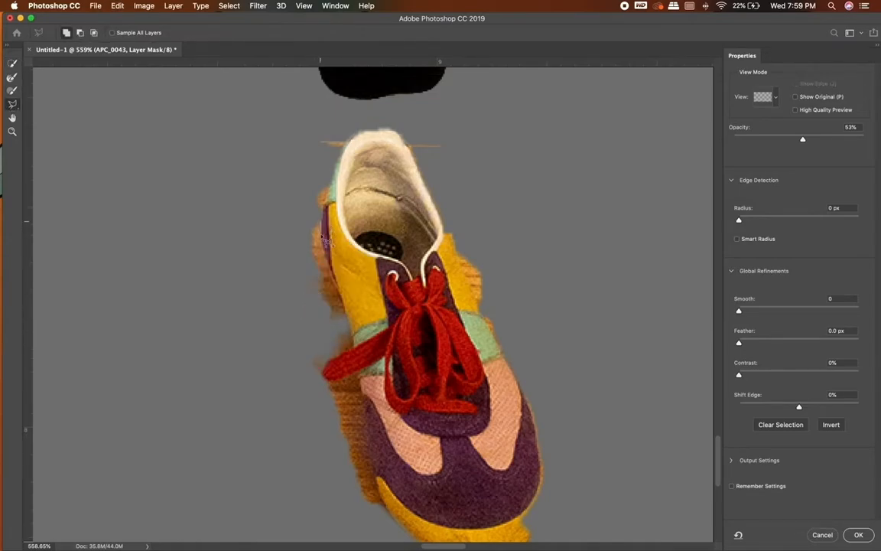
mouse_move(356, 344)
mouse_down()
mouse_move(325, 382)
mouse_move(363, 381)
mouse_move(376, 476)
mouse_move(398, 525)
mouse_move(309, 491)
mouse_move(287, 256)
mouse_move(314, 220)
mouse_up()
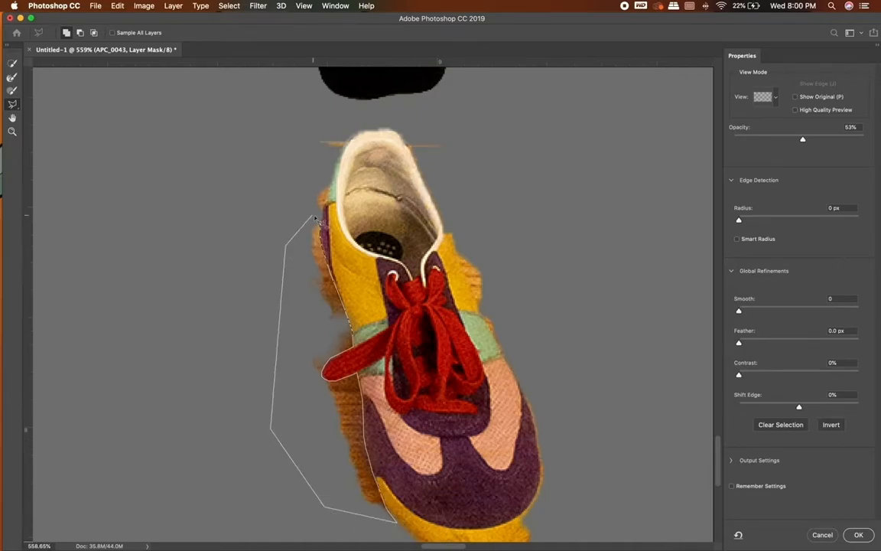
click(314, 220)
key(super+z)
Switch the lasso to subtract and cut the floor fringe between the heel and the lace tip of the right-hand shoe.
scroll(227, 116, up, 2)
click(83, 33)
drag(306, 165, 328, 269)
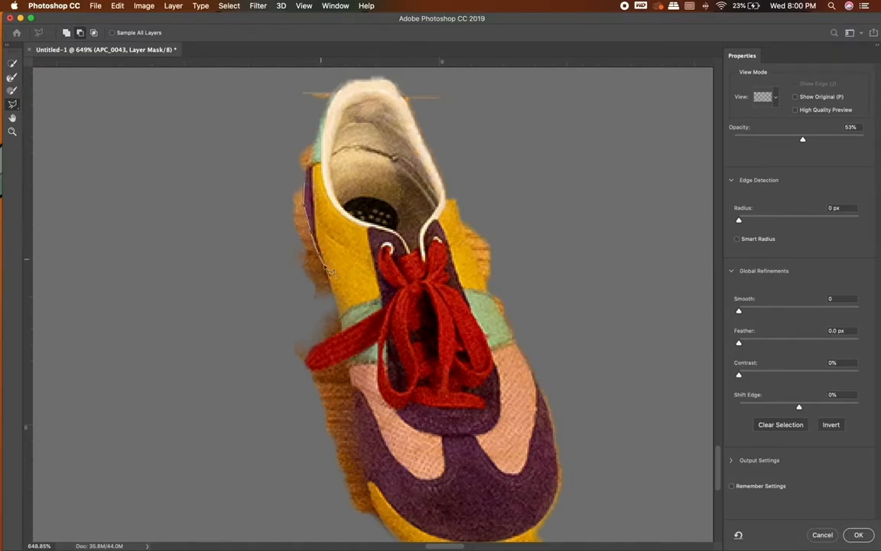
click(340, 332)
click(313, 345)
click(308, 354)
click(305, 364)
click(232, 318)
double_click(275, 165)
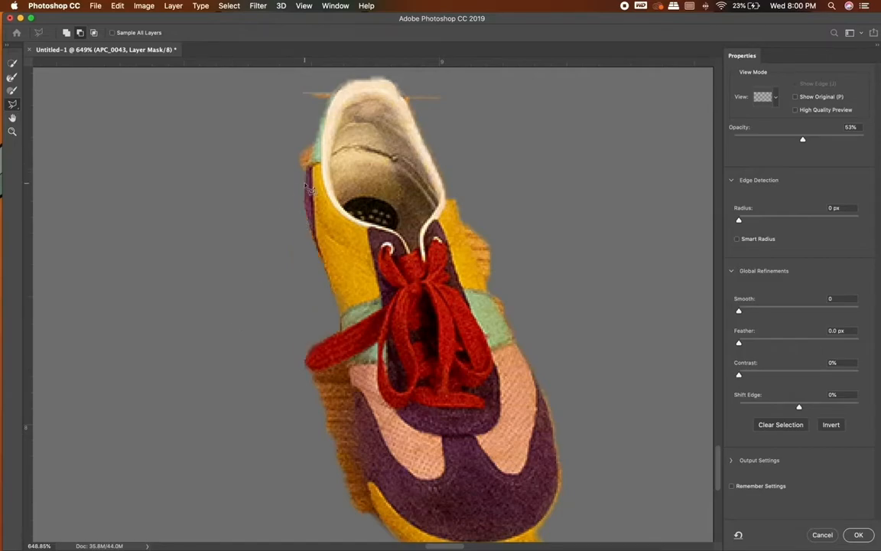
Subtract the remaining fringe beside the right-hand shoe's heel and the stray lines on both sides of its opening.
scroll(282, 189, up, 3)
click(295, 196)
click(265, 198)
click(258, 258)
click(283, 236)
click(312, 140)
click(320, 128)
double_click(318, 149)
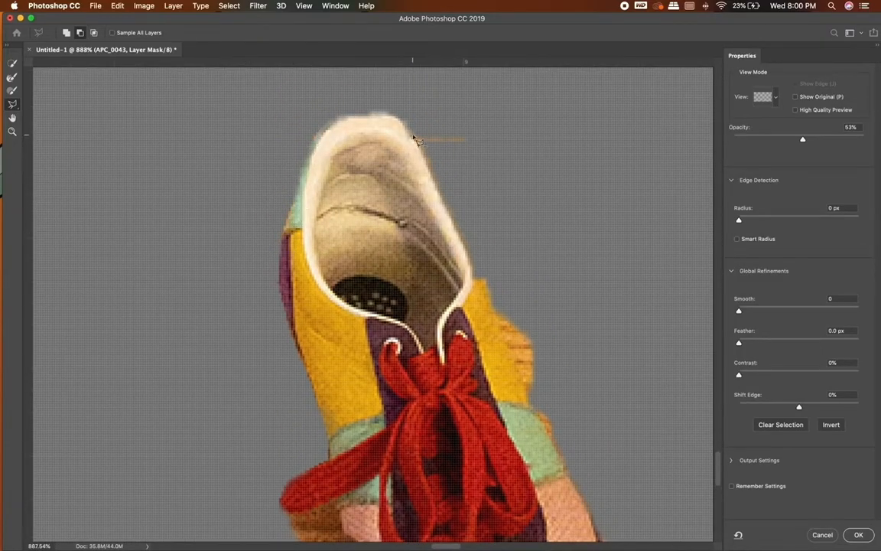
click(455, 111)
double_click(417, 132)
Subtract the floor fringe along the outer yellow and green side of the right-hand shoe.
scroll(510, 262, down, 1)
scroll(510, 262, down, 3)
click(393, 183)
click(441, 297)
click(461, 331)
click(475, 357)
click(514, 314)
click(472, 146)
click(393, 185)
Subtract the strip of floor below the toe of the right-hand shoe.
scroll(518, 314, down, 5)
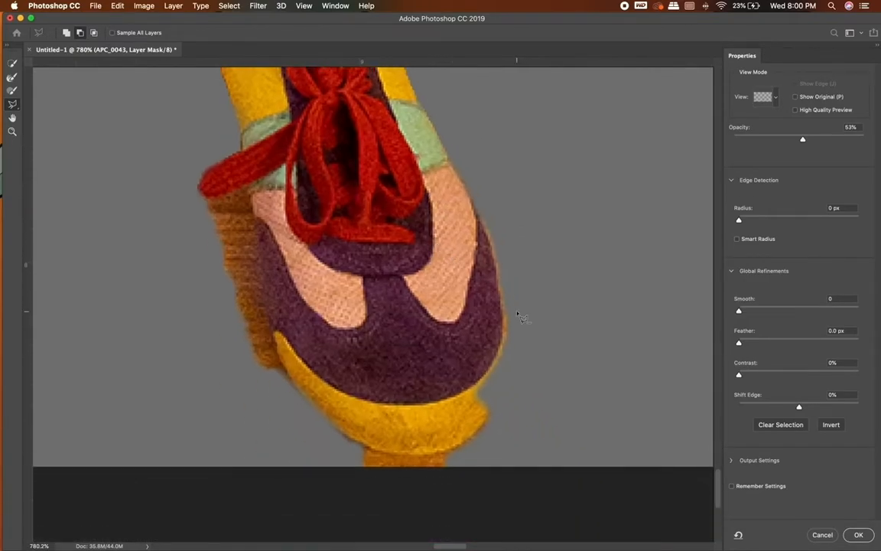
click(366, 446)
click(391, 453)
click(442, 453)
click(461, 448)
click(451, 489)
click(284, 482)
click(367, 446)
Subtract the floor fringe along the inner edge of the right-hand shoe, from below the lace to the toe.
scroll(274, 329, up, 3)
mouse_move(290, 248)
mouse_down()
mouse_move(298, 343)
mouse_move(313, 397)
mouse_move(345, 452)
mouse_move(249, 306)
mouse_move(240, 251)
mouse_move(290, 240)
mouse_up()
click(285, 235)
scroll(322, 346, right, 2)
Switch the lasso to add and restore the outer edge of the right-hand shoe's toe to the mask.
click(66, 33)
click(478, 319)
drag(497, 394, 488, 462)
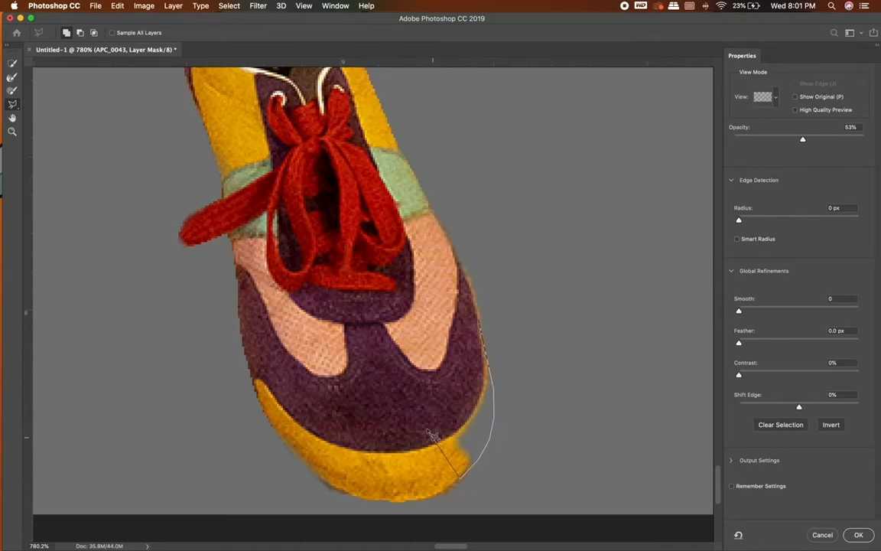
Subtract the stray line and fringe around the top of the left-hand shoe's heel with the lasso.
scroll(459, 312, down, 5)
scroll(444, 304, up, 4)
scroll(444, 304, up, 5)
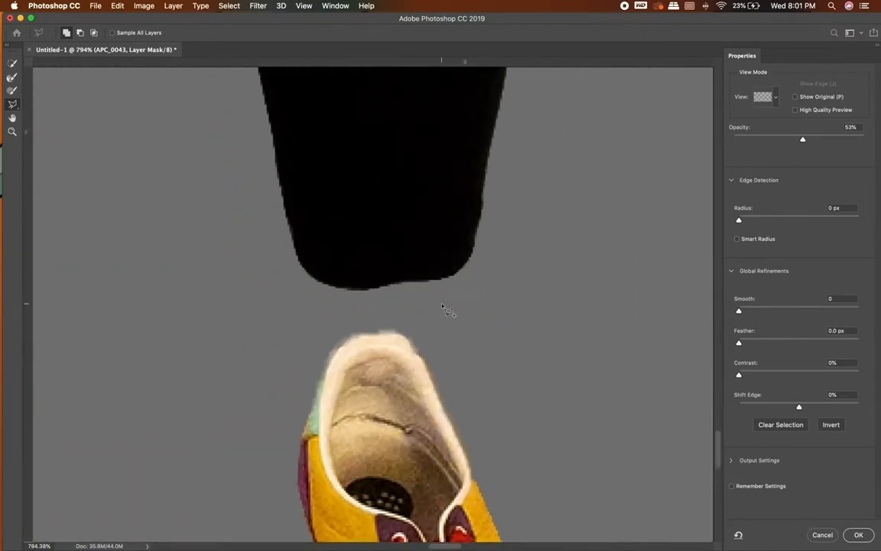
scroll(404, 297, down, 6)
scroll(411, 303, down, 6)
scroll(393, 336, up, 8)
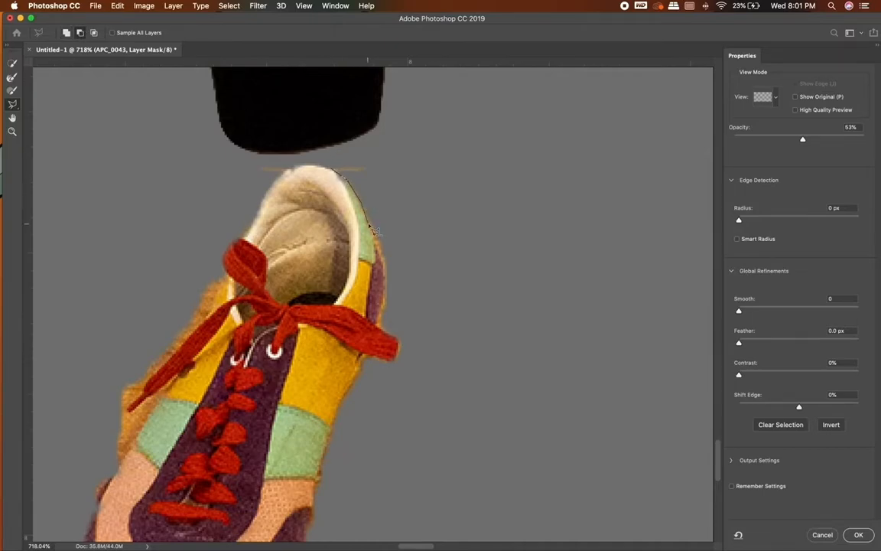
click(377, 233)
click(438, 176)
click(356, 151)
click(285, 172)
click(301, 164)
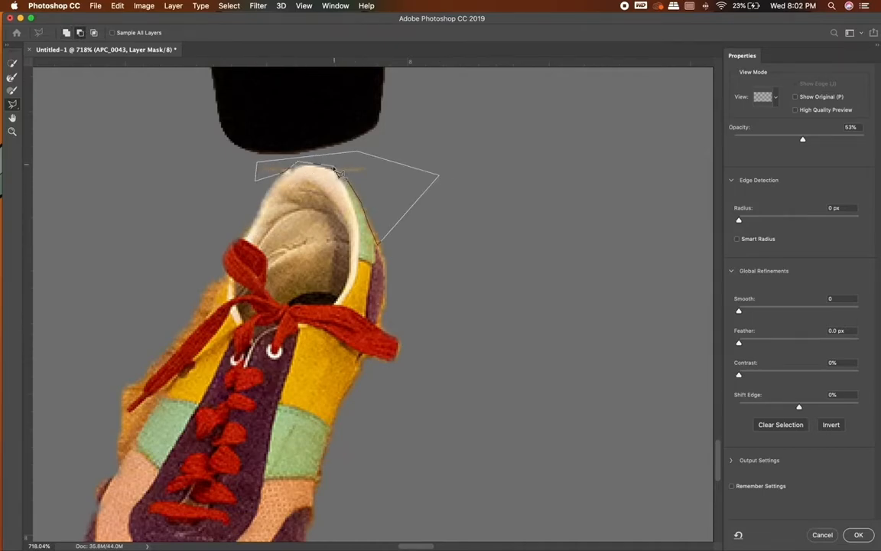
click(334, 167)
Subtract the floor fringe along the outer edge of the left-hand shoe, around the loose lace, with the lasso.
scroll(334, 166, down, 3)
scroll(334, 167, left, 3)
click(295, 201)
click(286, 239)
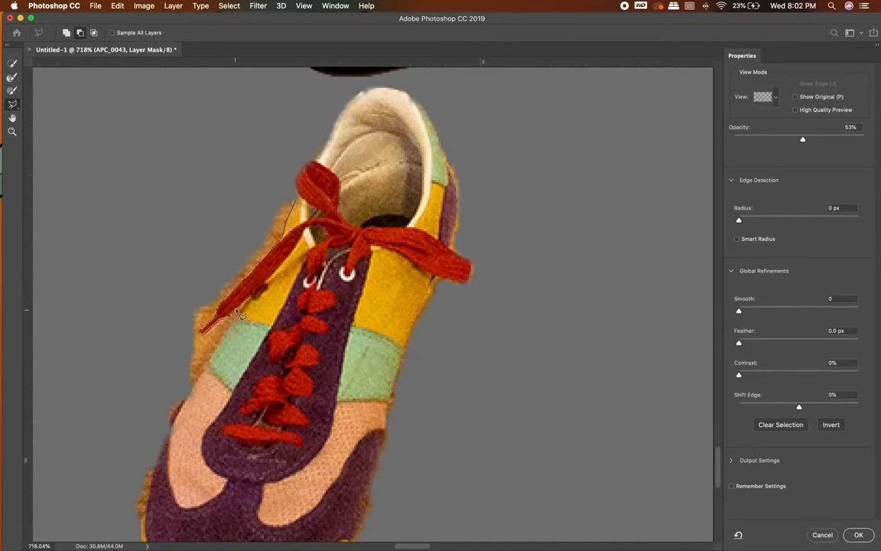
click(180, 411)
click(156, 383)
click(190, 295)
click(279, 199)
click(295, 201)
Subtract the floor fringe along the outer side of the left-hand shoe's purple toe section.
scroll(294, 201, down, 5)
scroll(295, 201, left, 1)
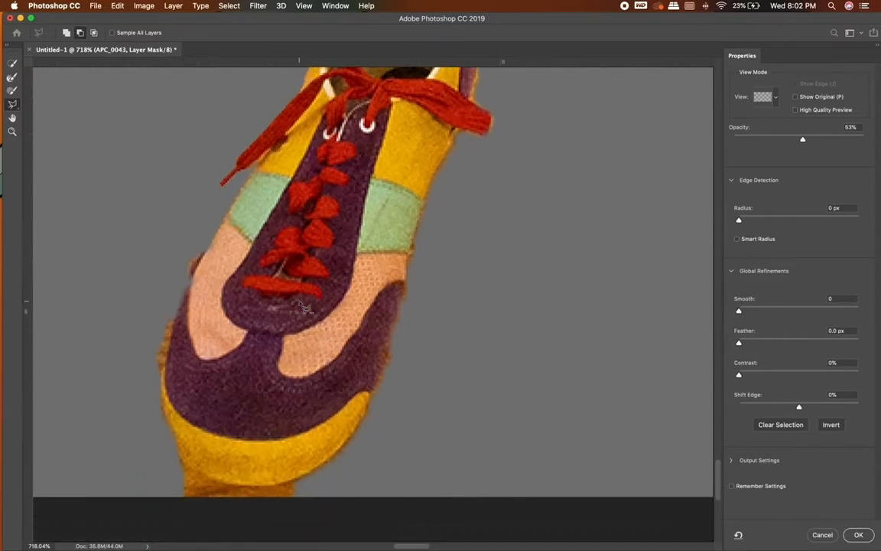
click(190, 279)
click(173, 337)
click(172, 351)
click(141, 324)
click(164, 273)
click(190, 279)
Subtract the strip of floor below the yellow toe of the left-hand shoe.
scroll(191, 282, down, 2)
scroll(191, 281, right, 1)
click(182, 419)
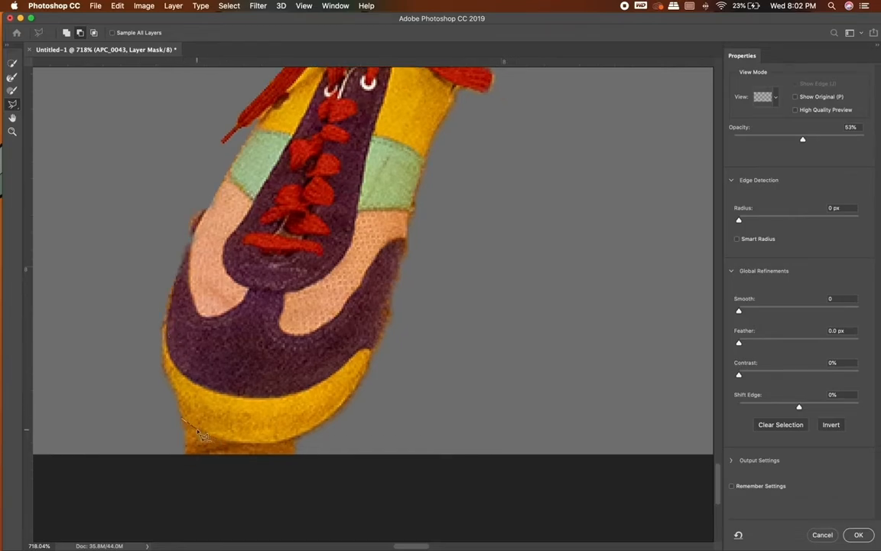
click(211, 436)
click(238, 442)
click(277, 443)
click(292, 439)
click(308, 438)
click(309, 463)
click(193, 483)
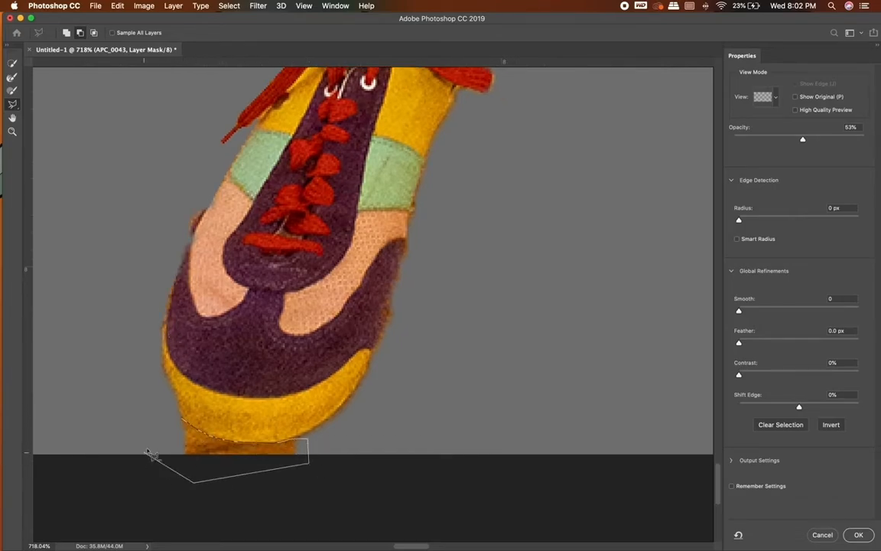
click(143, 452)
click(182, 418)
Switch the lasso to add and restore areas along the inner and outer edges of the left-hand shoe's front half.
scroll(184, 413, up, 3)
scroll(184, 414, right, 1)
click(67, 32)
click(375, 289)
click(339, 423)
click(391, 406)
click(376, 289)
click(147, 278)
click(181, 260)
double_click(167, 304)
Switch the lasso to subtract and trim the restored floor beside the outer edge of the left-hand shoe.
scroll(153, 336, up, 3)
scroll(153, 336, right, 1)
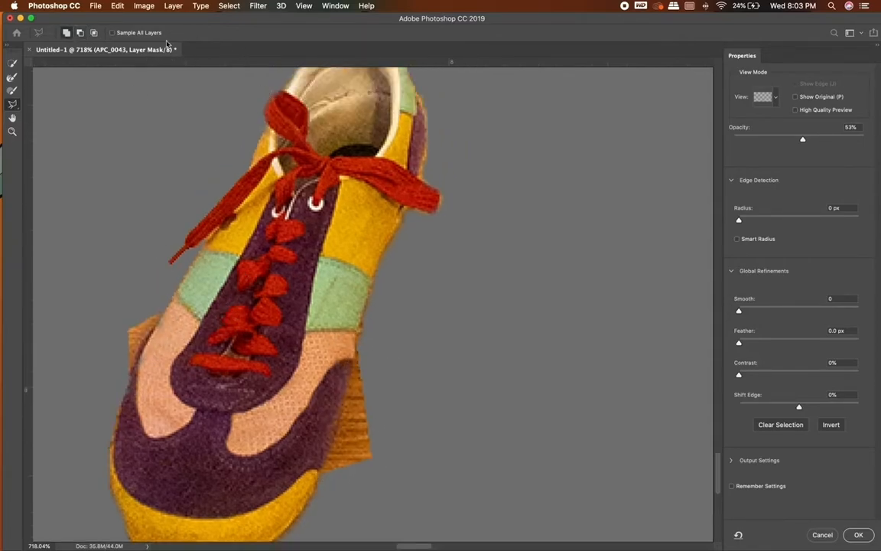
click(158, 321)
click(162, 304)
click(122, 304)
click(122, 371)
click(131, 373)
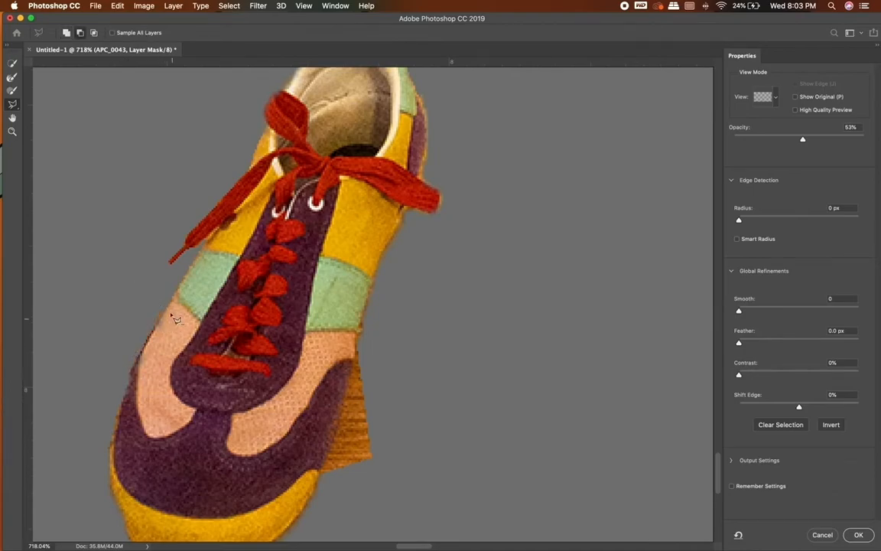
click(156, 321)
click(164, 300)
click(124, 307)
click(108, 392)
click(128, 376)
Subtract the restored floor beside the inner edge of the left-hand shoe, following its outline closely.
click(365, 308)
click(336, 432)
click(322, 482)
click(402, 485)
click(426, 352)
click(367, 309)
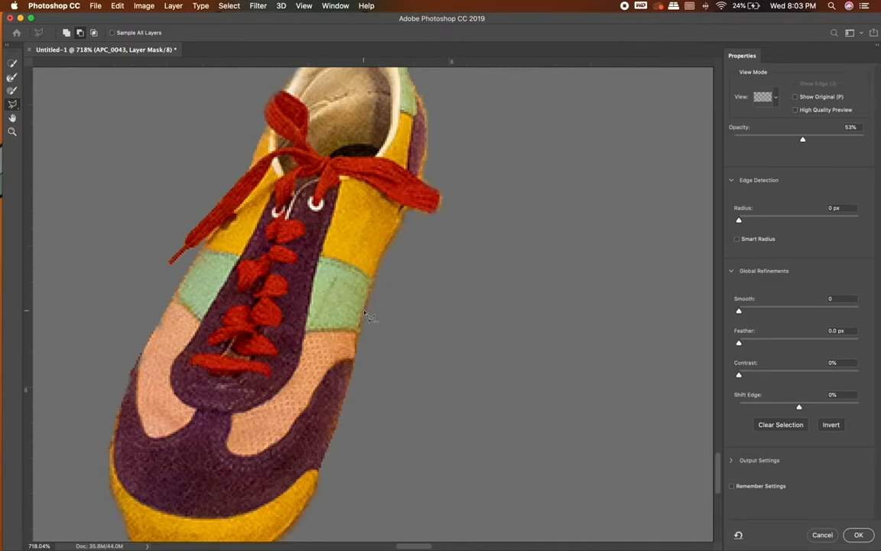
Set the shoe mask's feather to 0 px and its contrast to 55%.
scroll(372, 309, down, 5)
scroll(433, 345, down, 2)
scroll(432, 344, right, 3)
drag(765, 344, 722, 342)
drag(739, 375, 806, 375)
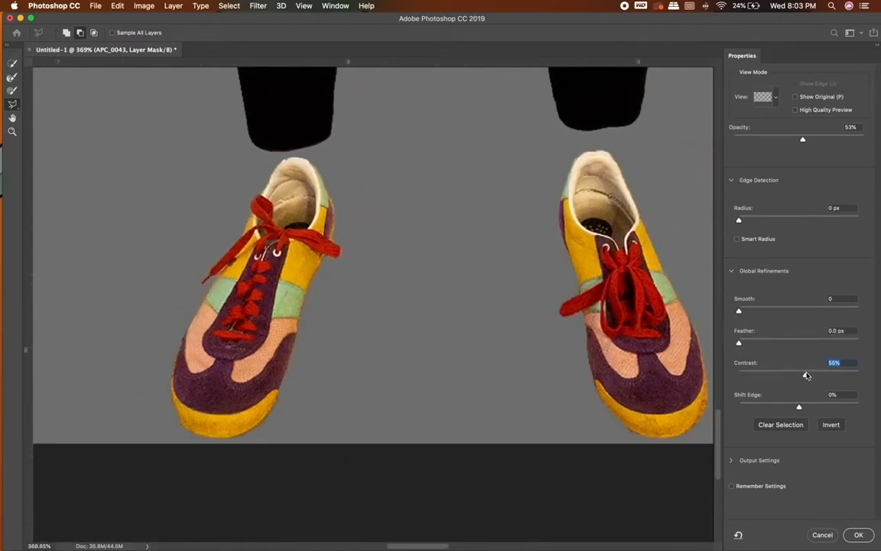
Subtract the thin floor fringe along the outer edge of the right-hand shoe's toe with the lasso.
scroll(623, 354, up, 5)
scroll(624, 355, right, 5)
scroll(624, 354, up, 1)
scroll(623, 355, left, 3)
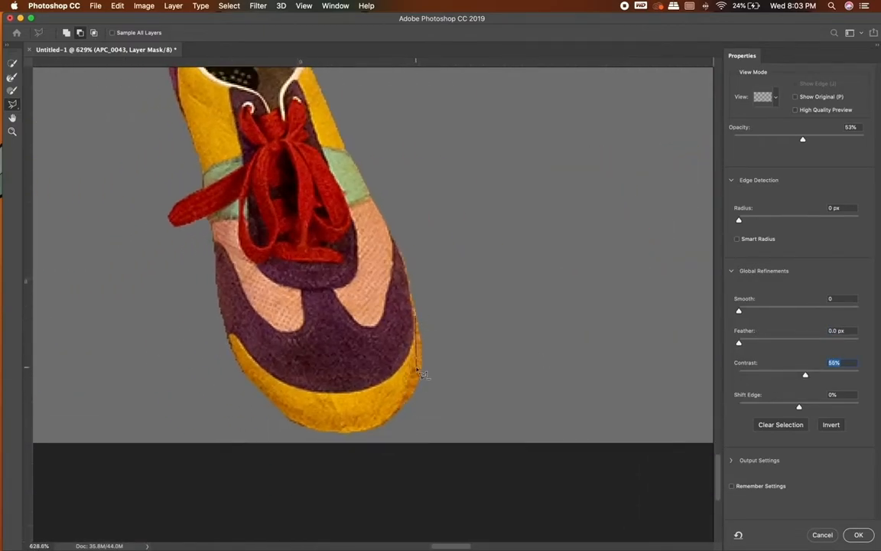
scroll(416, 311, up, 1)
click(417, 312)
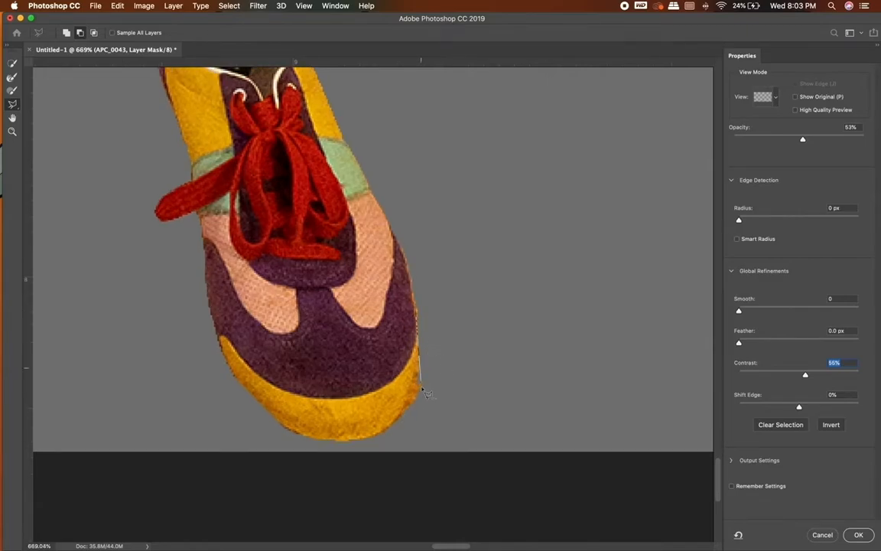
scroll(502, 315, down, 5)
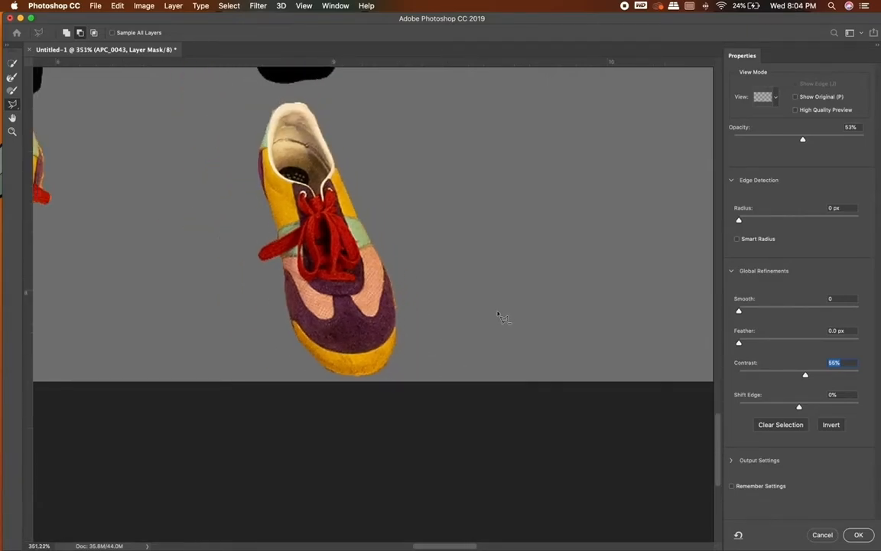
scroll(436, 340, up, 4)
scroll(436, 340, up, 3)
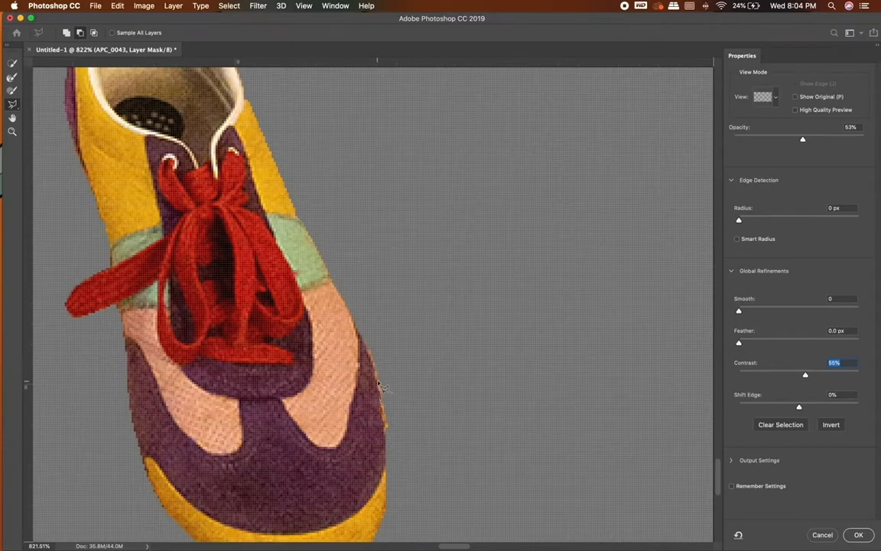
scroll(390, 436, down, 8)
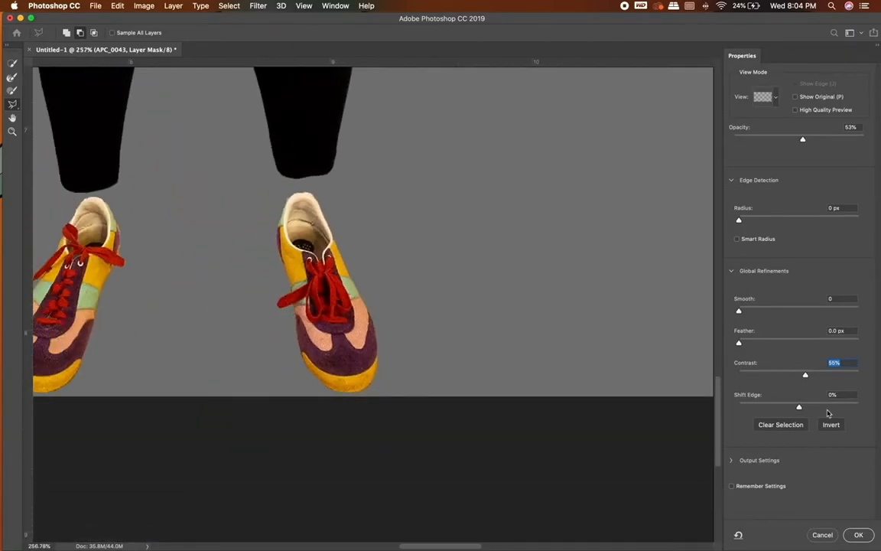
Set the shoe mask's contrast to 75% and feather to 4.9 px, and apply the refinement.
click(831, 374)
scroll(468, 309, up, 3)
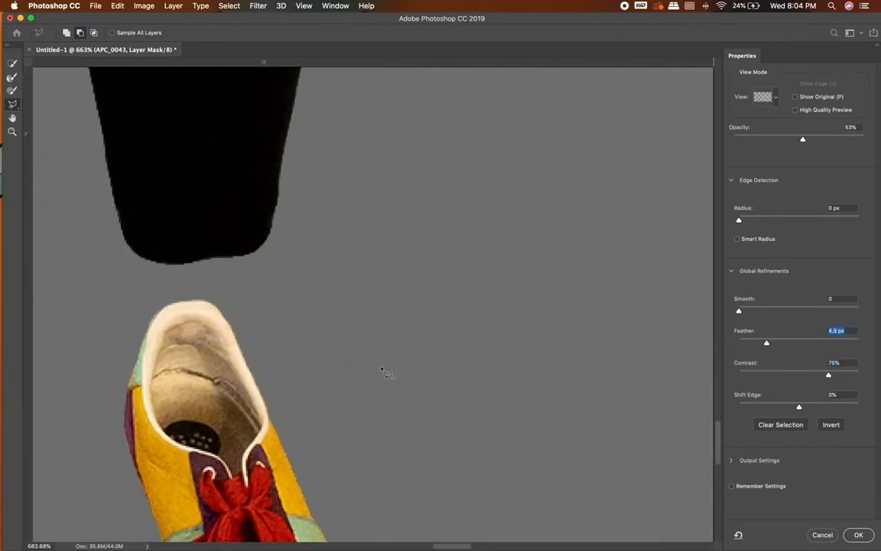
scroll(384, 371, down, 4)
scroll(386, 374, down, 3)
key(Return)
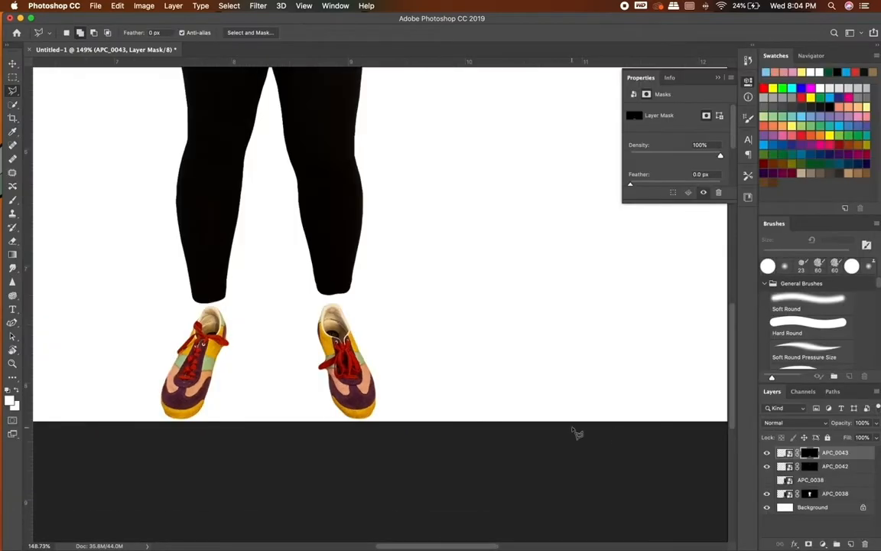
Feather the edges of the clothes layer's mask slightly in Select and Mask and apply the refinement.
scroll(575, 432, down, 3)
scroll(575, 434, up, 3)
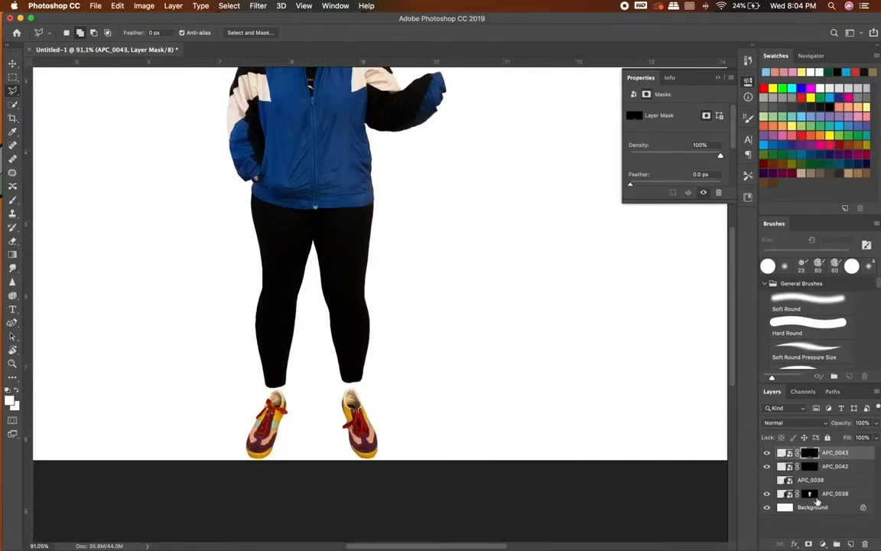
double_click(810, 495)
drag(740, 343, 751, 342)
scroll(375, 307, up, 4)
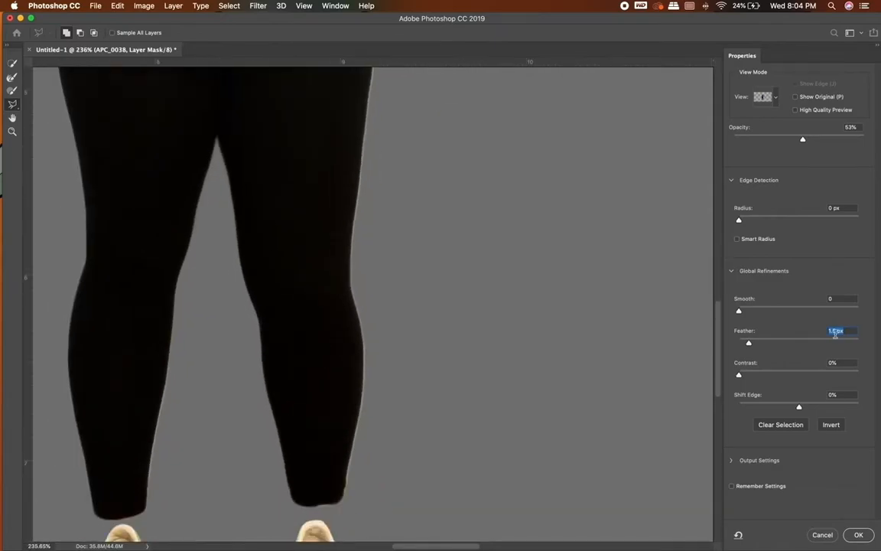
scroll(488, 310, down, 6)
key(Return)
Check the clothes mask once more in Select and Mask and examine the whole figure on the white canvas.
scroll(495, 412, up, 2)
scroll(495, 411, down, 3)
scroll(495, 411, up, 3)
scroll(495, 411, down, 3)
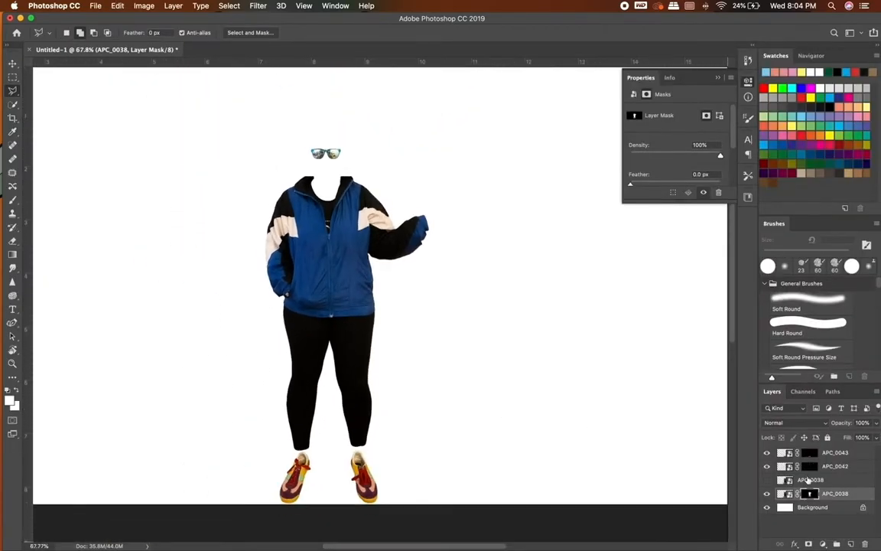
key(super+alt+r)
click(862, 534)
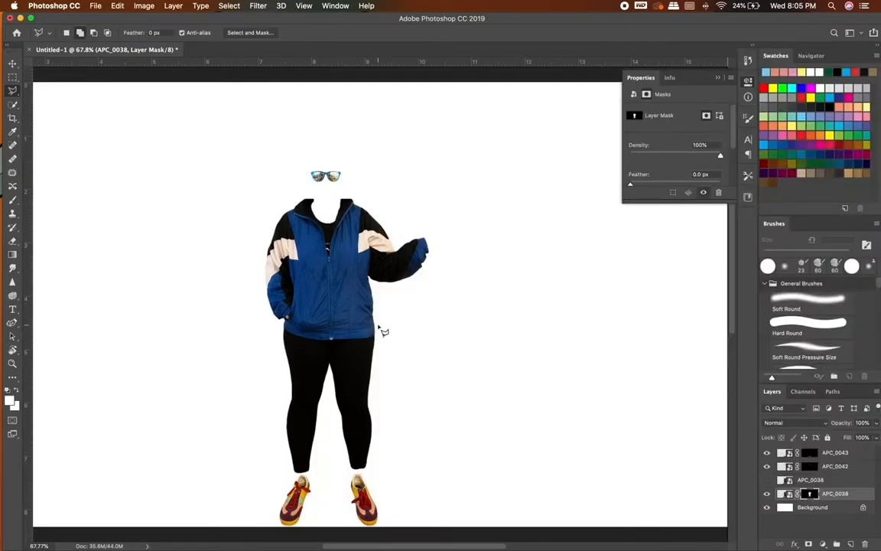
scroll(383, 331, up, 2)
scroll(379, 328, down, 3)
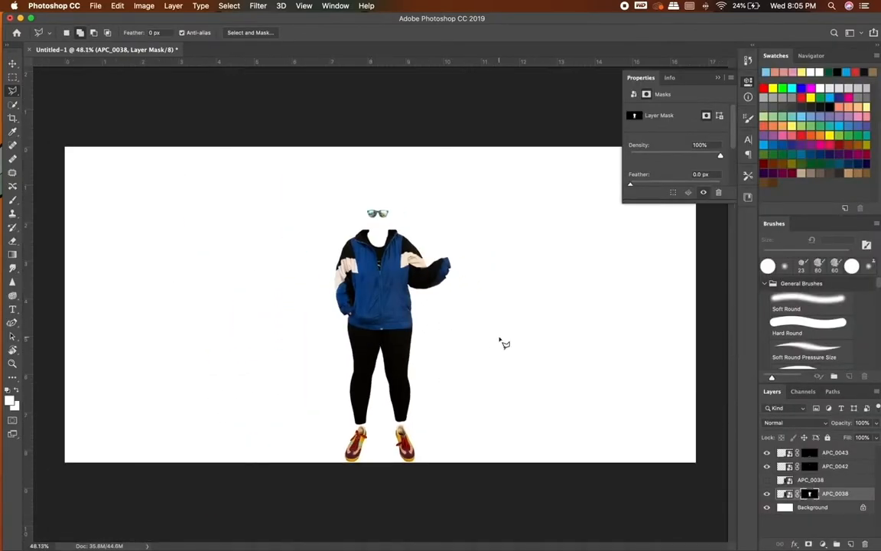
scroll(501, 342, up, 2)
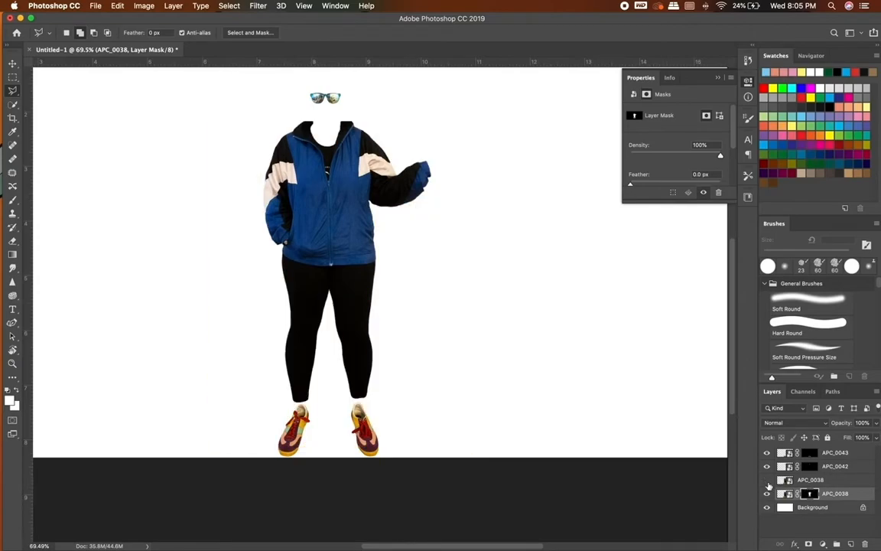
Try to scale down the shoes layer and reposition it below the trouser legs.
click(786, 454)
click(12, 64)
click(372, 434)
key(super+t)
drag(260, 374, 271, 382)
drag(395, 380, 396, 373)
key(super+z)
click(13, 64)
drag(303, 433, 294, 432)
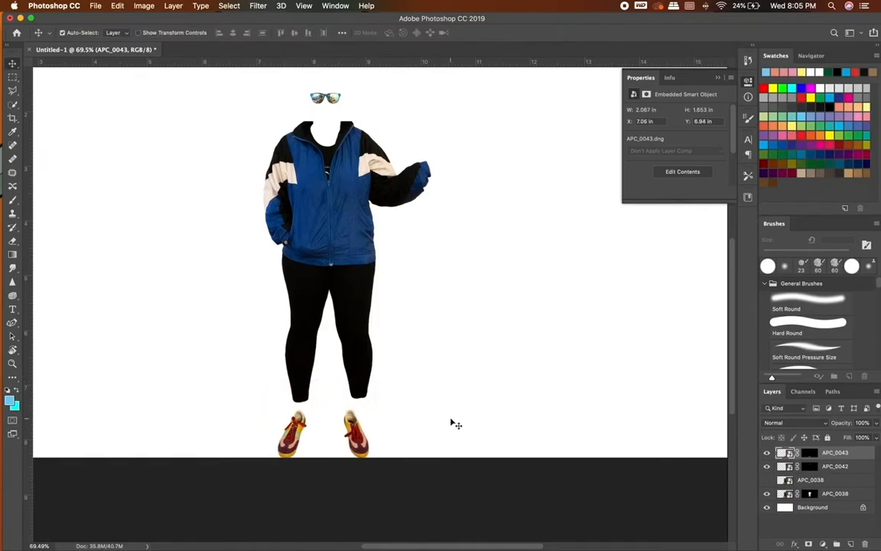
click(453, 421)
Show the unmasked body photo for reference and move the shoes so their tops meet the trouser hems.
click(768, 481)
click(768, 480)
click(767, 481)
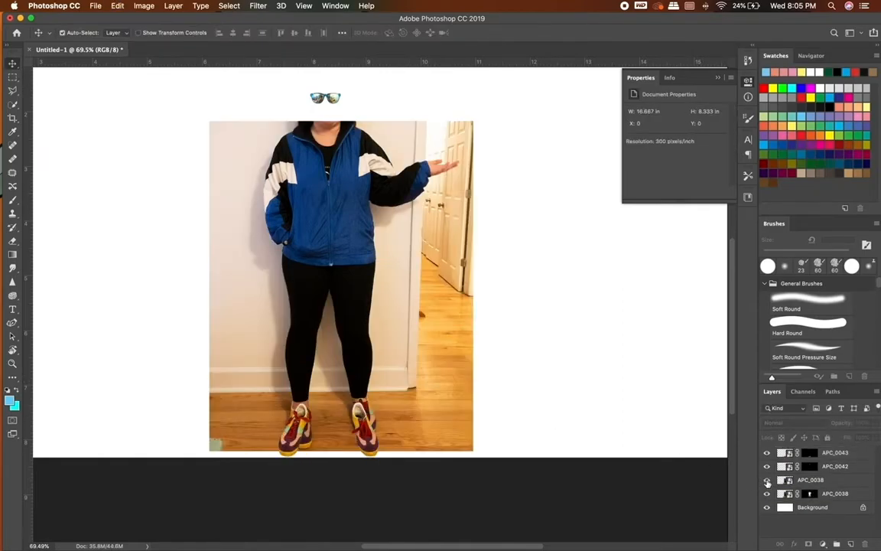
scroll(432, 414, up, 4)
drag(361, 429, 362, 433)
Move the shoes layer below the masked clothes layer, place the unmasked body photo beneath it, and hide that photo.
drag(835, 453, 823, 498)
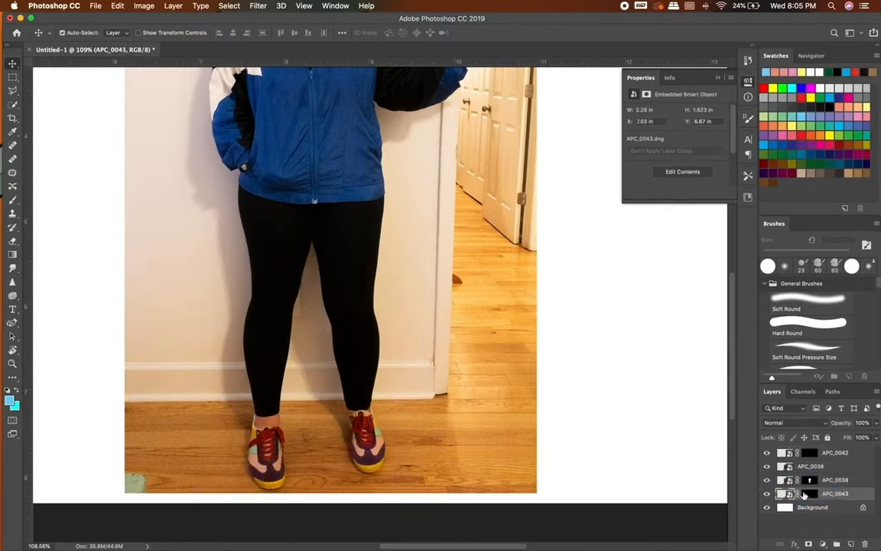
double_click(819, 468)
drag(846, 467, 835, 500)
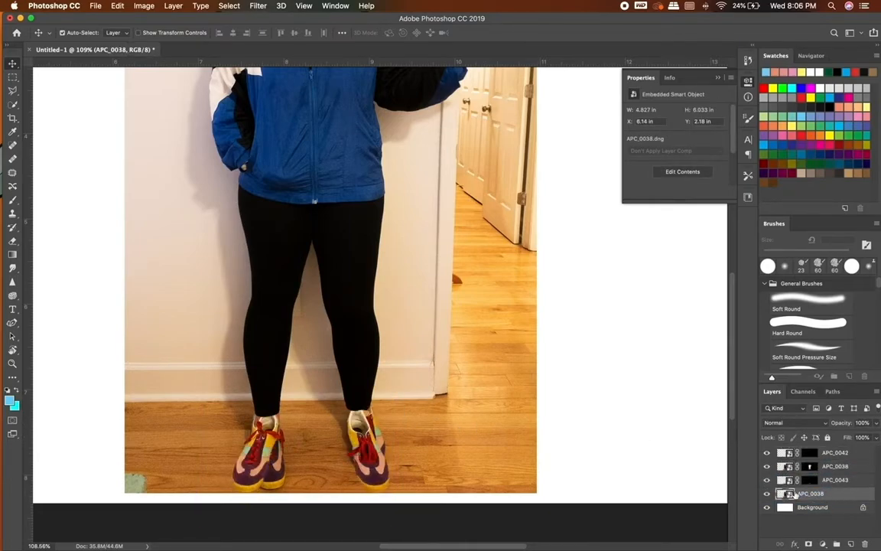
click(768, 494)
scroll(554, 383, down, 2)
scroll(557, 384, down, 2)
scroll(420, 334, up, 3)
click(767, 493)
click(767, 494)
Scale the sunglasses layer up to about 112% and commit the transform.
click(835, 453)
key(super+t)
drag(403, 138, 407, 134)
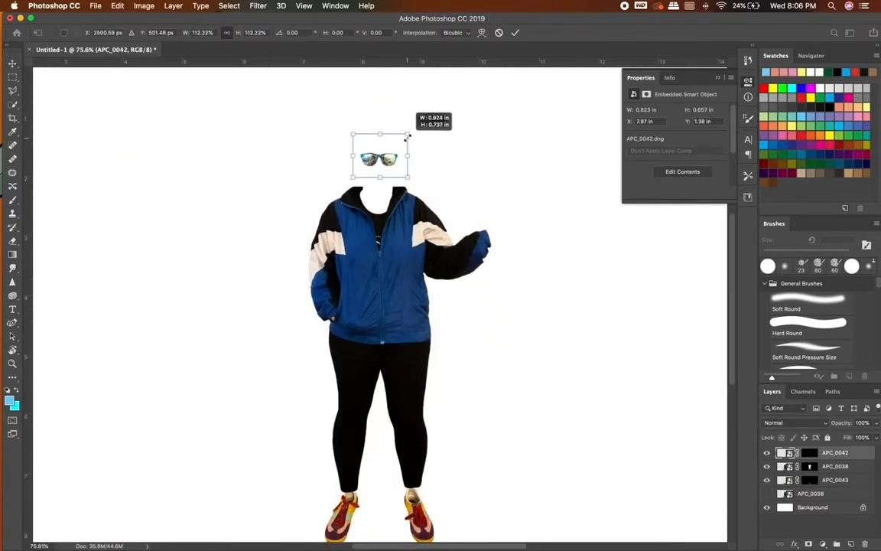
key(Return)
drag(355, 147, 354, 147)
click(463, 173)
Examine the complete figure and its proportions, and clear the outline selection around the clothes.
scroll(463, 173, down, 3)
scroll(463, 173, up, 5)
scroll(463, 173, down, 2)
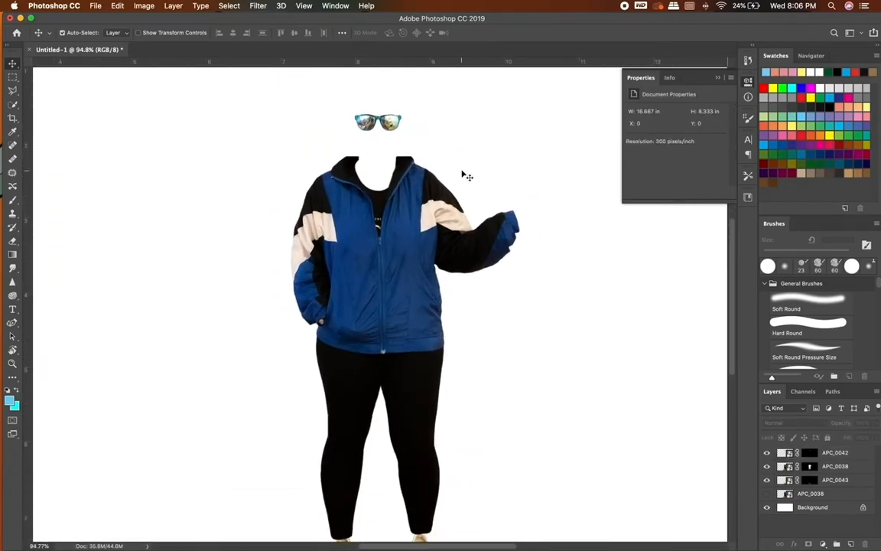
scroll(463, 175, down, 4)
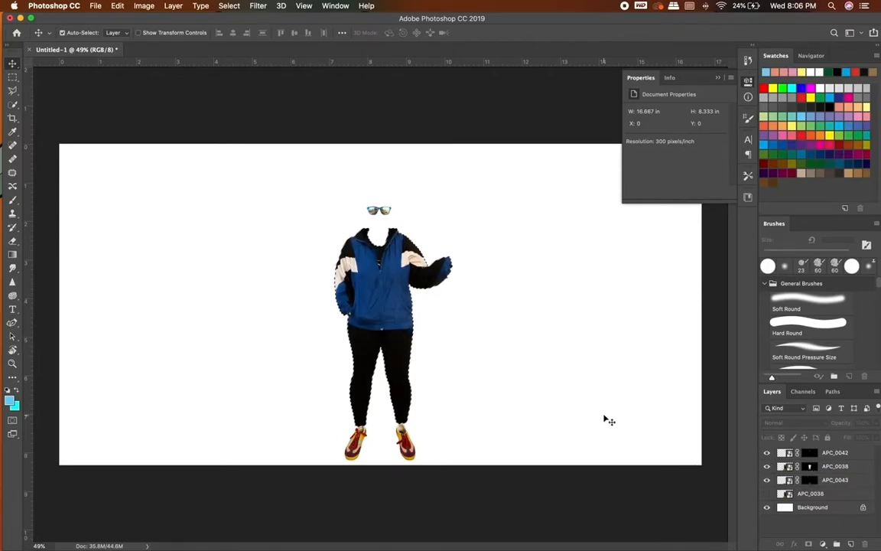
scroll(365, 289, up, 1)
scroll(365, 288, up, 2)
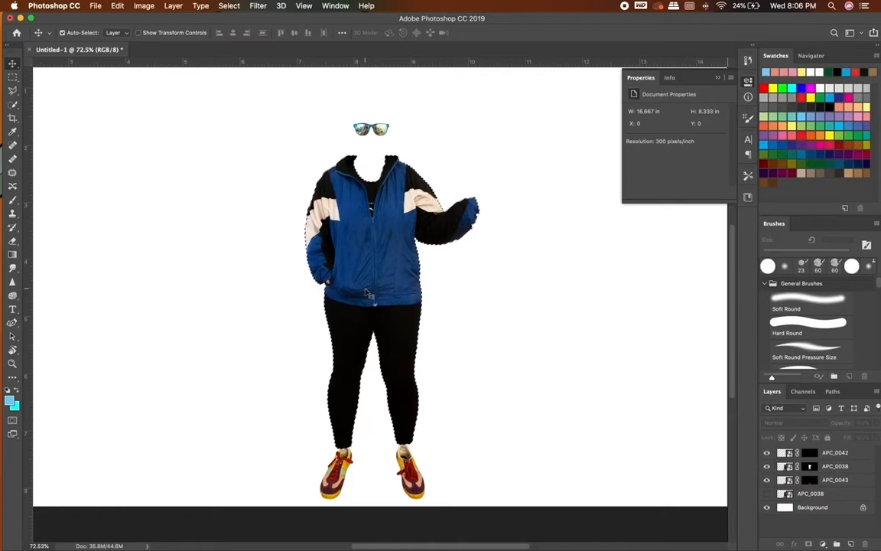
key(super+z)
Target the clothes layer's mask and activate the Quick Selection tool.
scroll(367, 291, up, 3)
scroll(445, 238, up, 5)
click(809, 467)
click(13, 105)
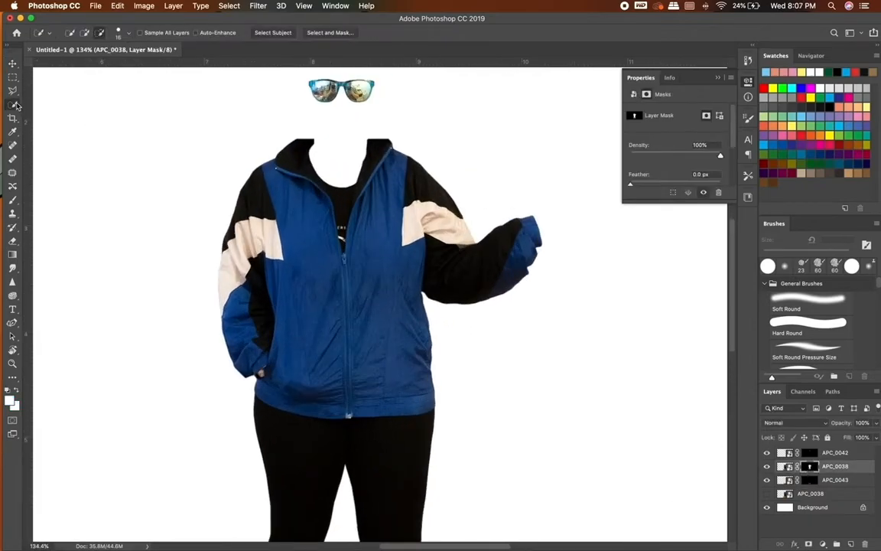
Try to quick-select the cream panel on the raised sleeve, and undo the selection strokes.
drag(451, 224, 493, 244)
mouse_move(448, 247)
mouse_down()
mouse_move(492, 262)
mouse_move(514, 224)
mouse_move(443, 287)
mouse_move(451, 273)
mouse_move(434, 250)
mouse_move(467, 277)
mouse_up()
key(super+z)
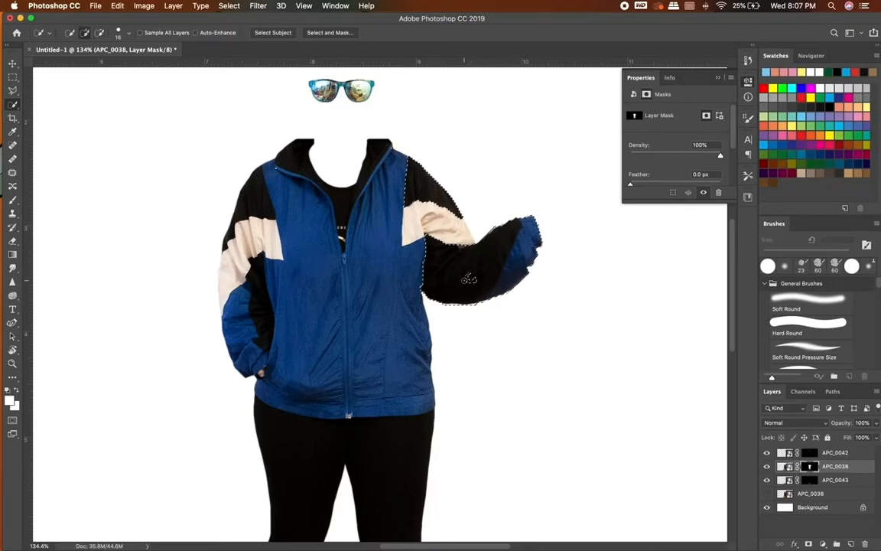
key(super+z)
key(super+z)
key(super+z)
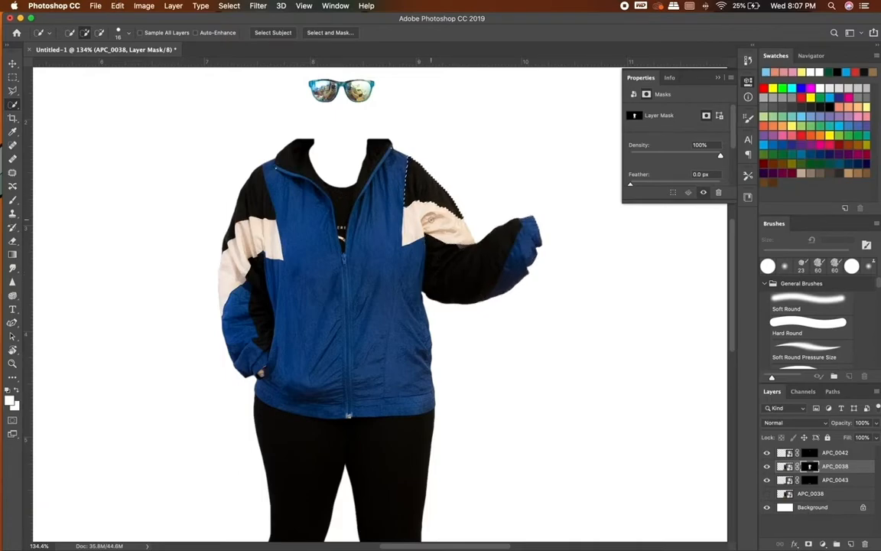
Quick-select the cream panels on both jacket sleeves.
drag(446, 227, 463, 238)
drag(243, 232, 263, 237)
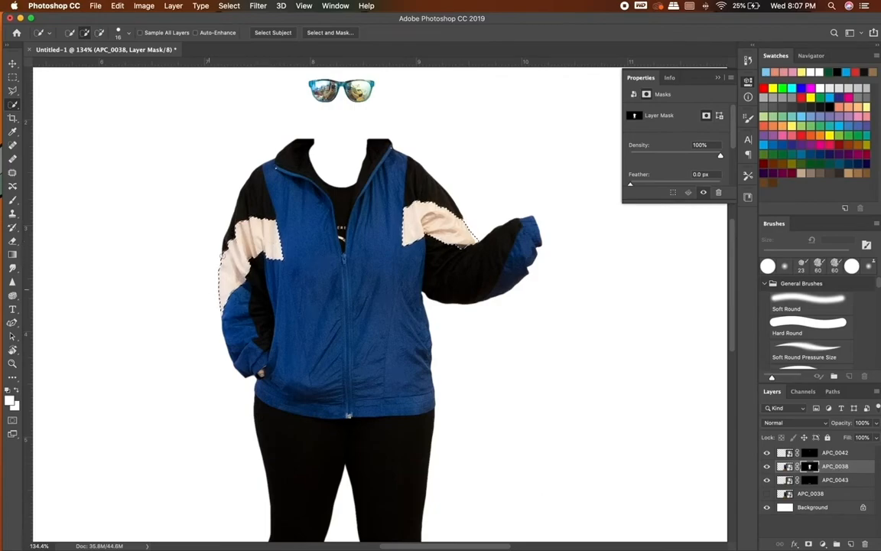
Fill the selected jacket sleeve panels with the red ghost pattern at 5% scale using a Pattern Fill layer.
scroll(236, 244, down, 3)
click(823, 544)
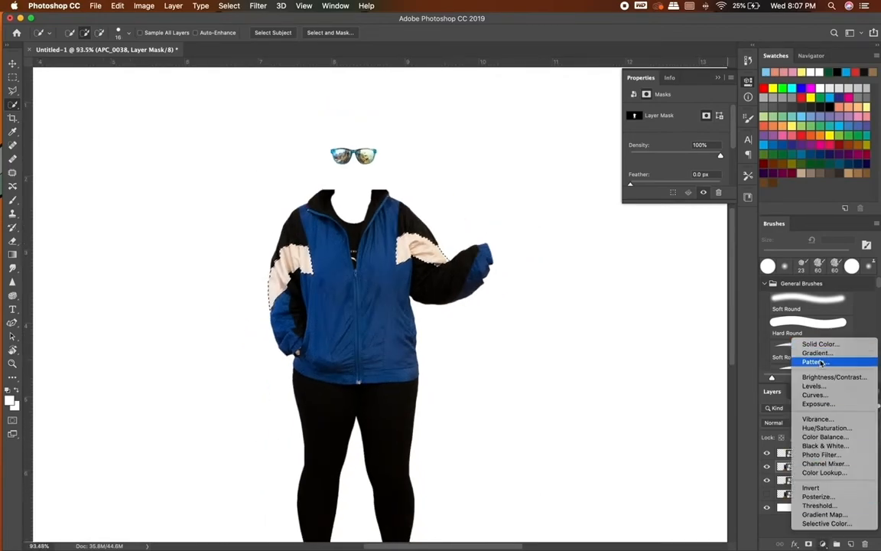
click(815, 362)
click(527, 201)
click(490, 283)
click(550, 180)
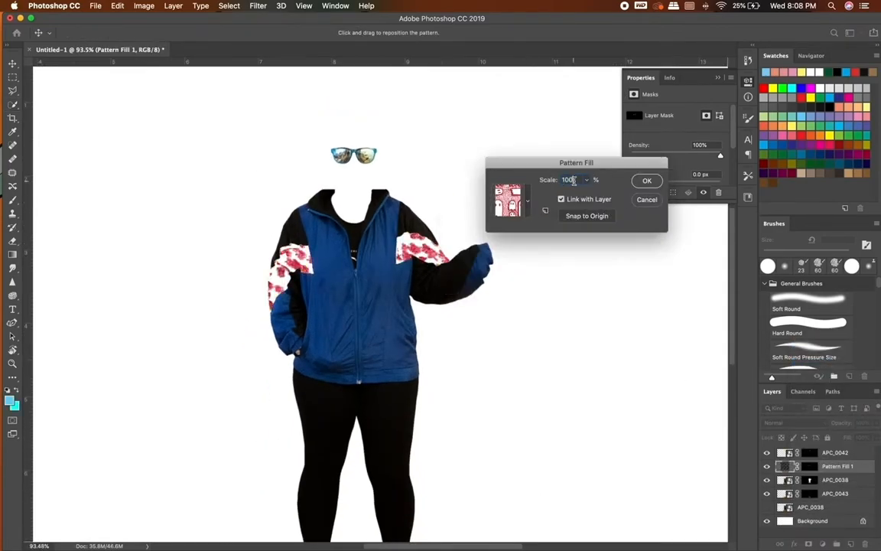
text(10)
key(BackSpace)
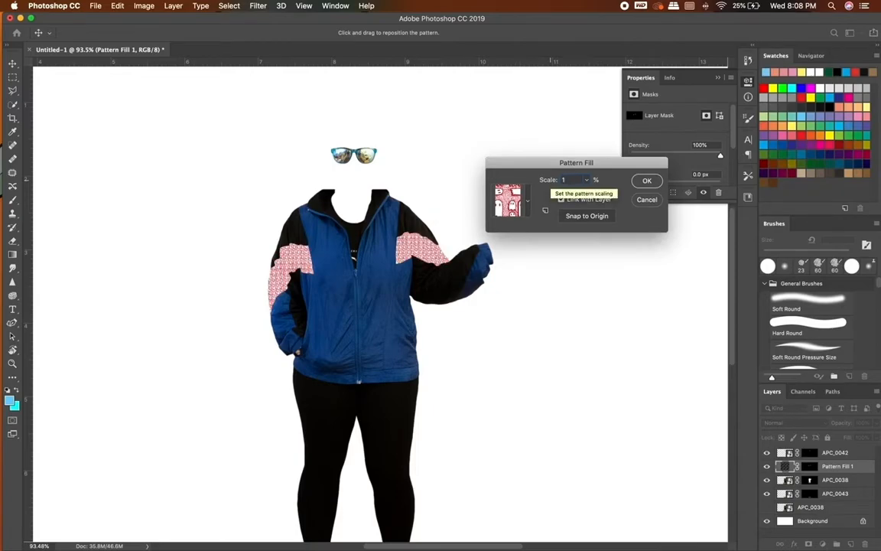
key(BackSpace)
text(5)
key(Return)
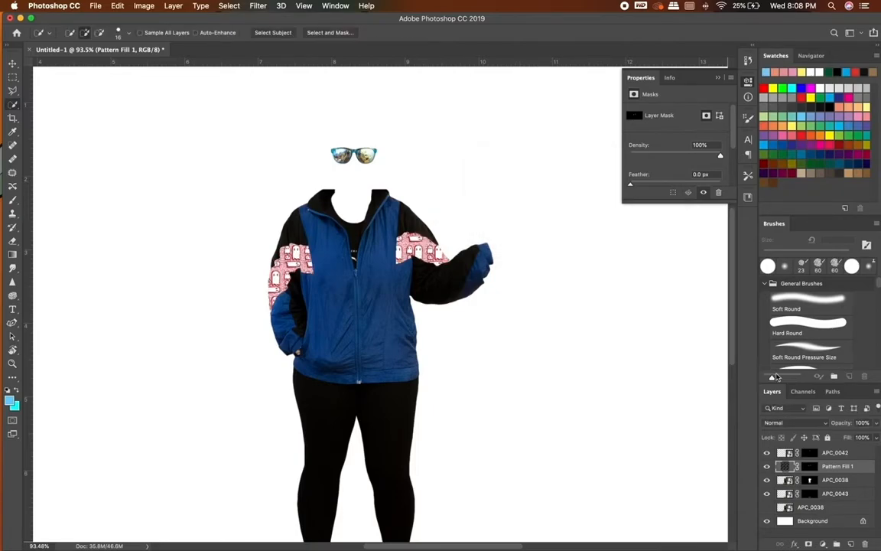
Set the sleeve pattern layer's blend mode to Color Burn and check it on the whole figure.
click(788, 422)
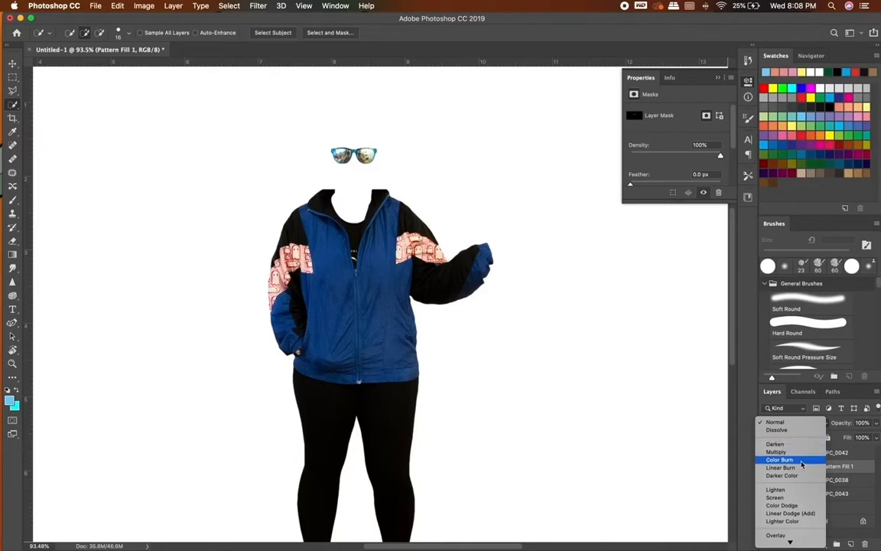
click(802, 462)
scroll(474, 349, down, 3)
scroll(473, 348, down, 4)
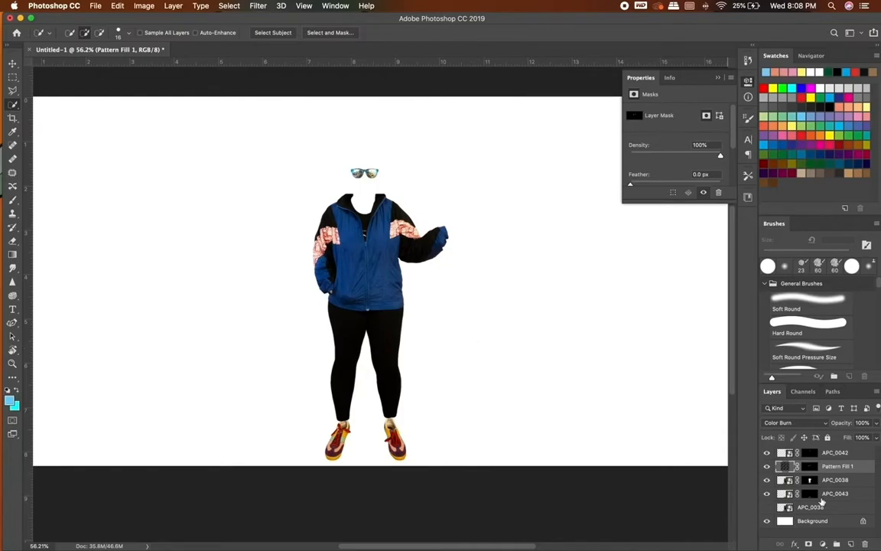
scroll(450, 287, up, 4)
scroll(450, 287, down, 2)
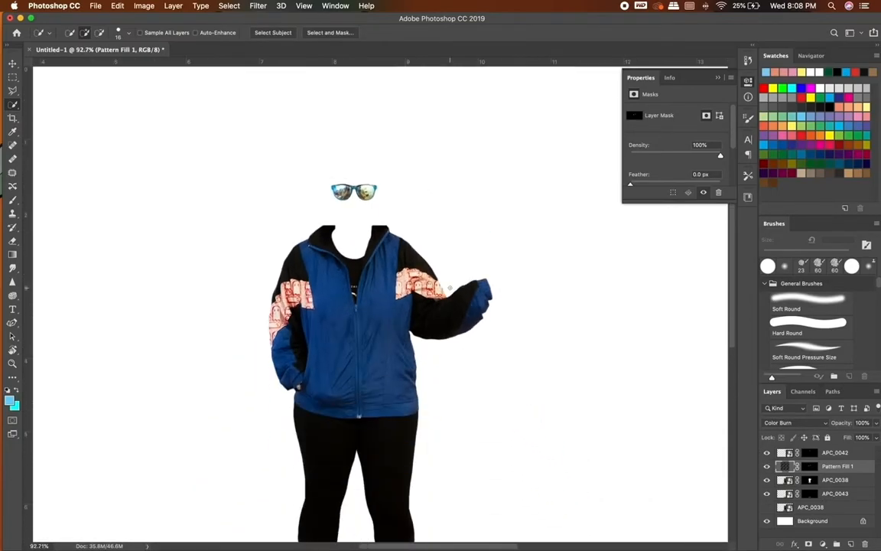
Add a new empty layer between the clothes layer and the shoes layer.
click(836, 481)
scroll(380, 202, up, 4)
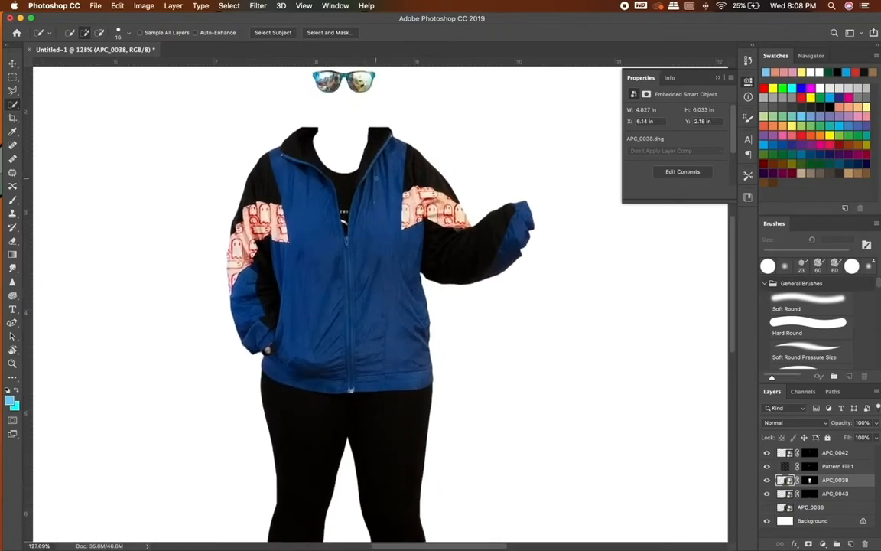
click(837, 494)
click(849, 544)
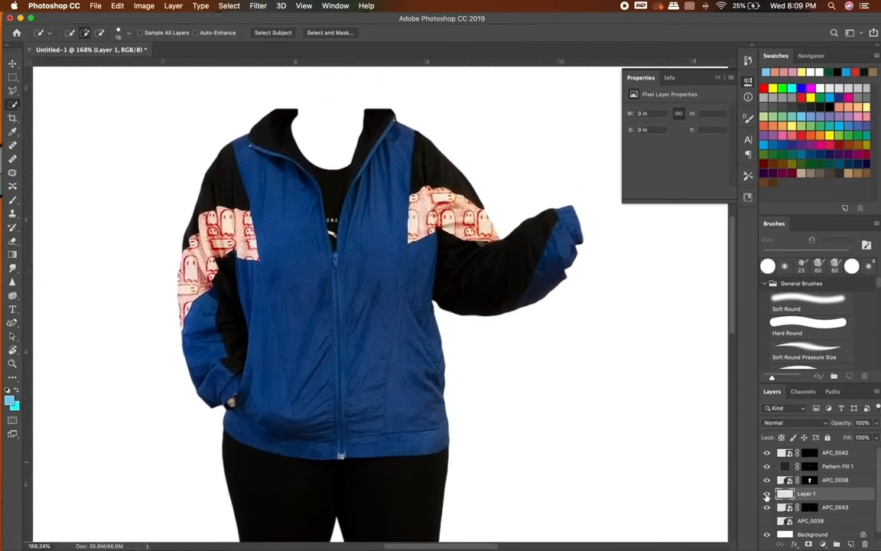
Try to clone the jacket's black fabric into the neck opening on the new layer, and undo the last stamp.
click(781, 480)
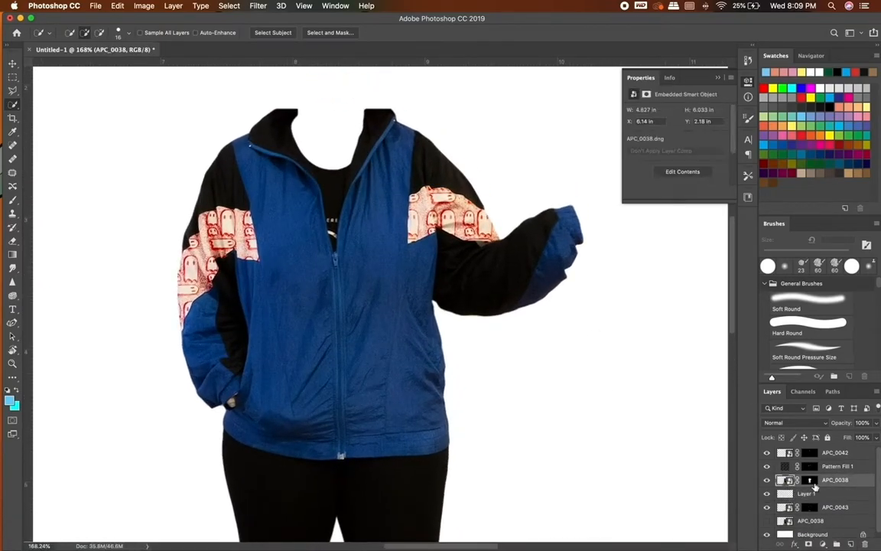
click(12, 212)
click(819, 492)
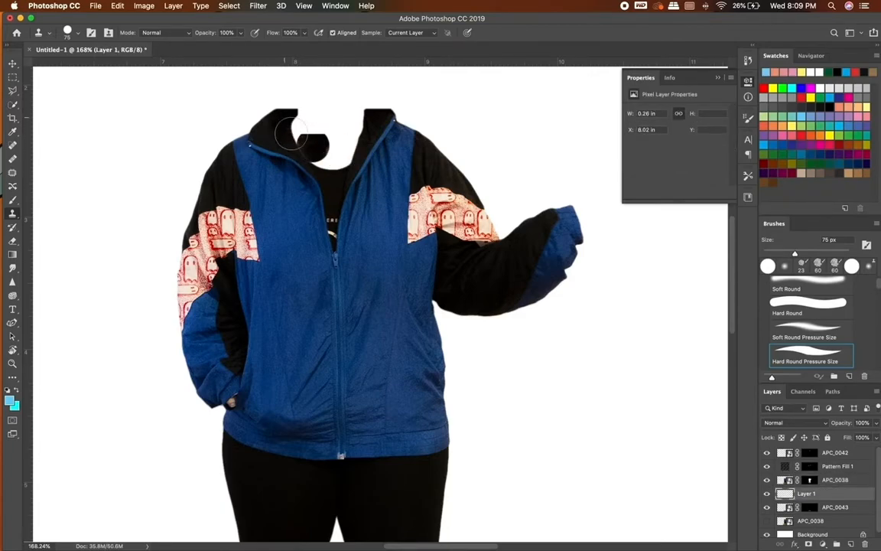
click(825, 483)
alt+click(332, 182)
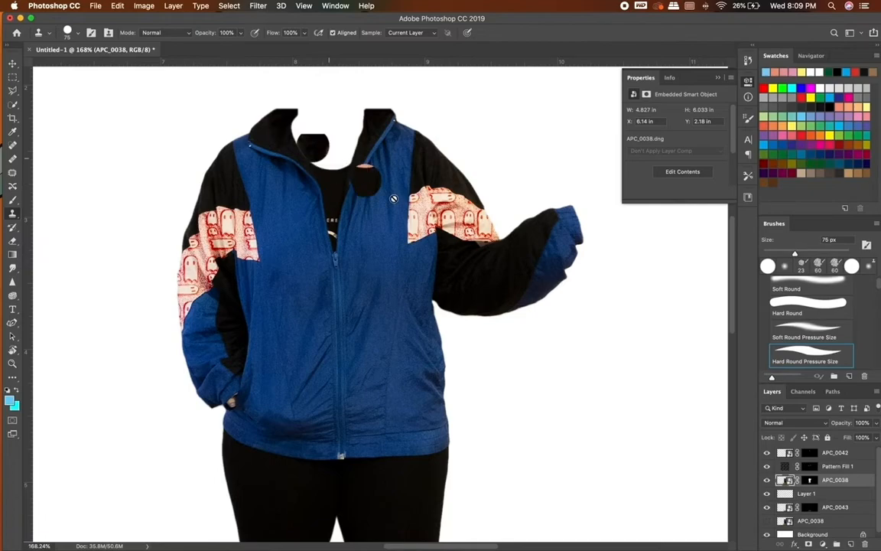
key(super+z)
On Layer 1, outline the neck opening and the missing back of the collar with the Polygonal Lasso, and sample the jacket's black.
click(819, 494)
scroll(423, 255, up, 5)
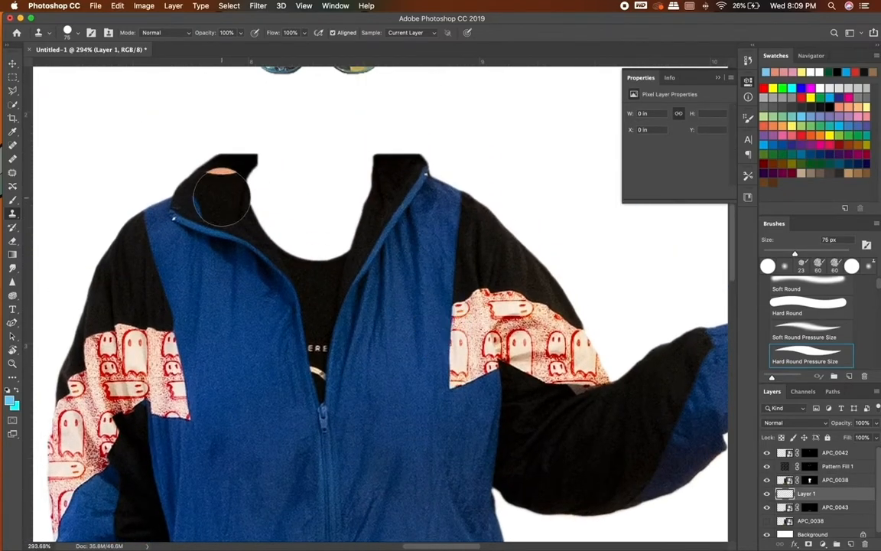
key(l)
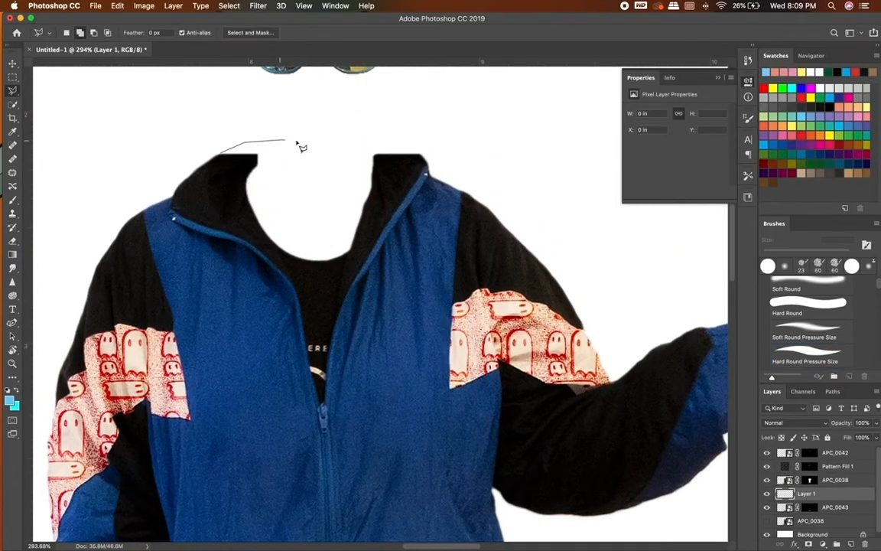
click(421, 155)
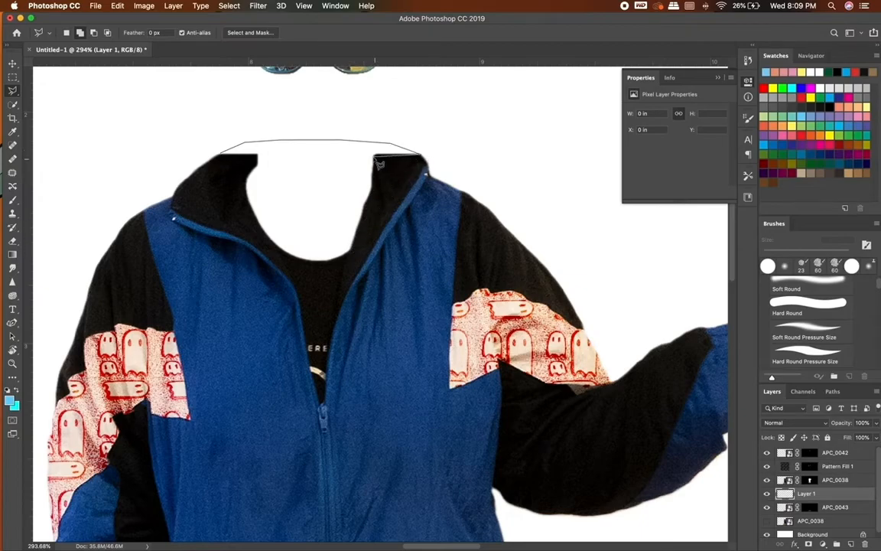
click(359, 257)
click(304, 274)
click(246, 230)
click(226, 175)
click(257, 165)
click(221, 161)
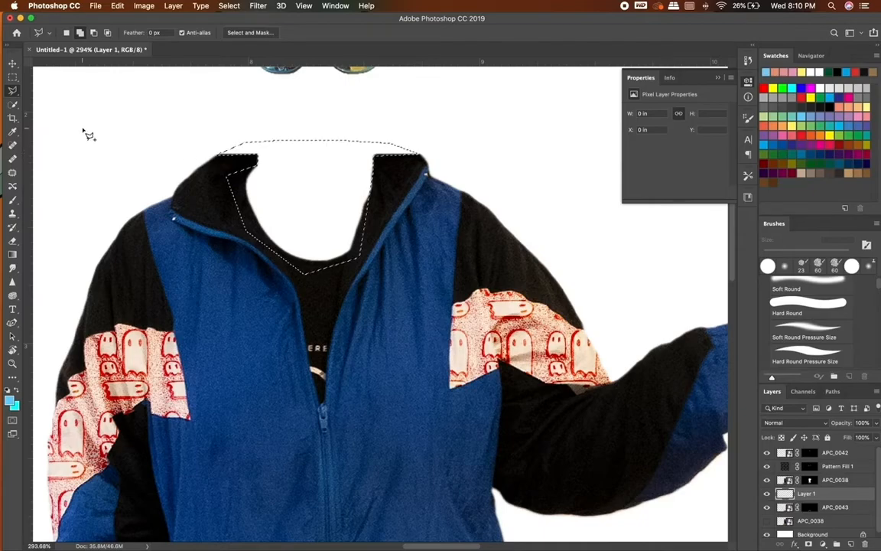
key(i)
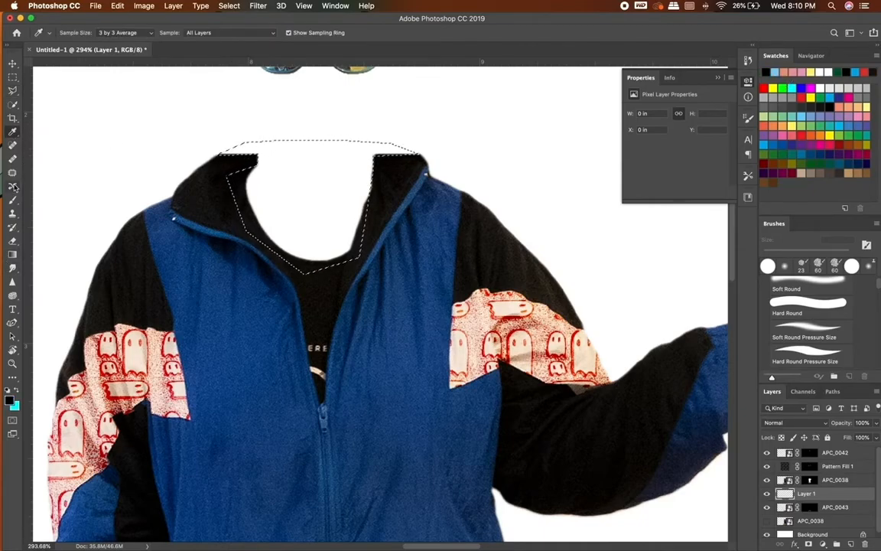
click(11, 268)
click(11, 255)
click(12, 244)
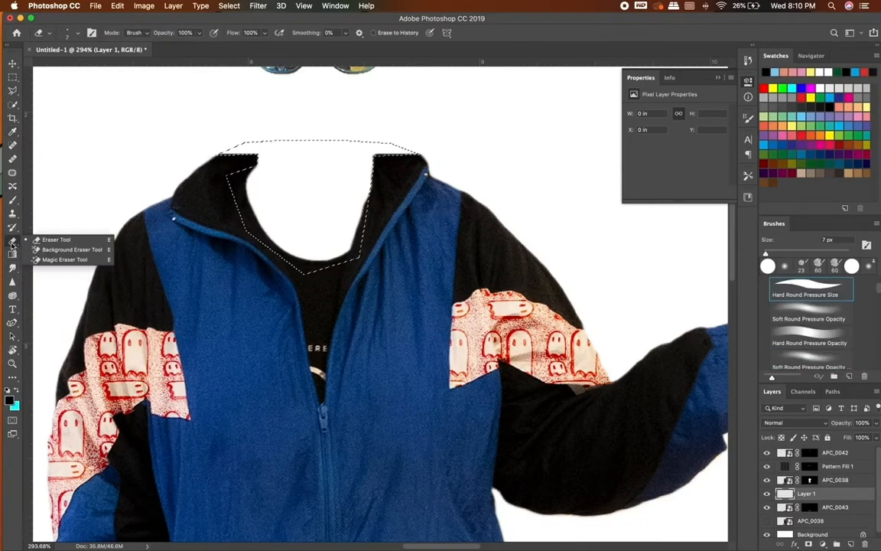
key(v)
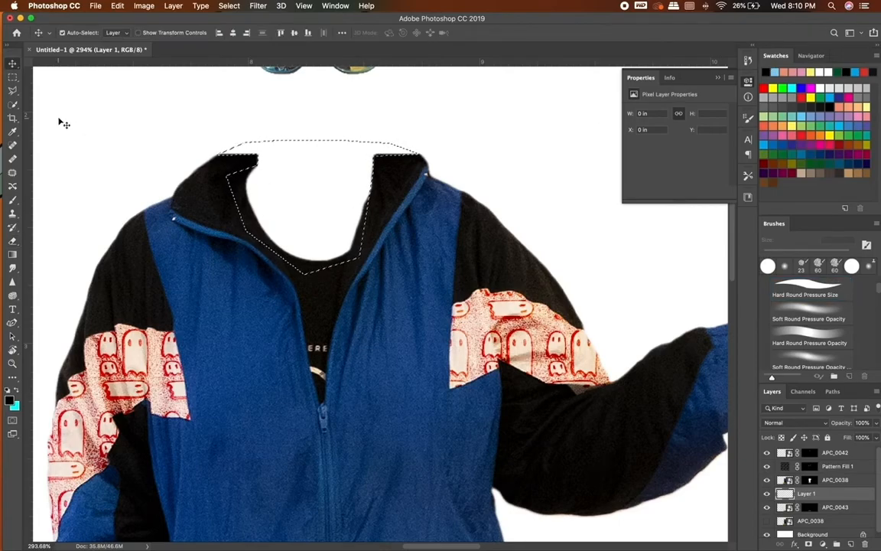
click(335, 6)
mouse_move(363, 29)
click(537, 60)
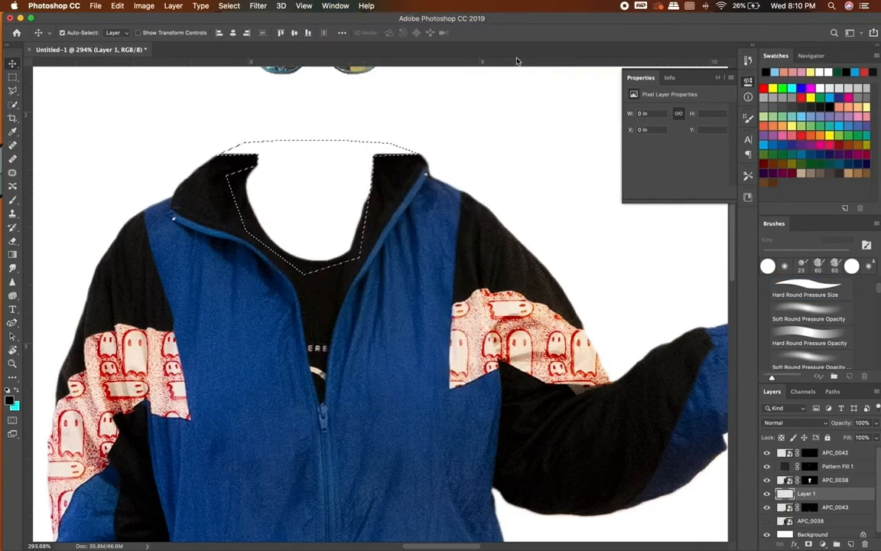
click(12, 214)
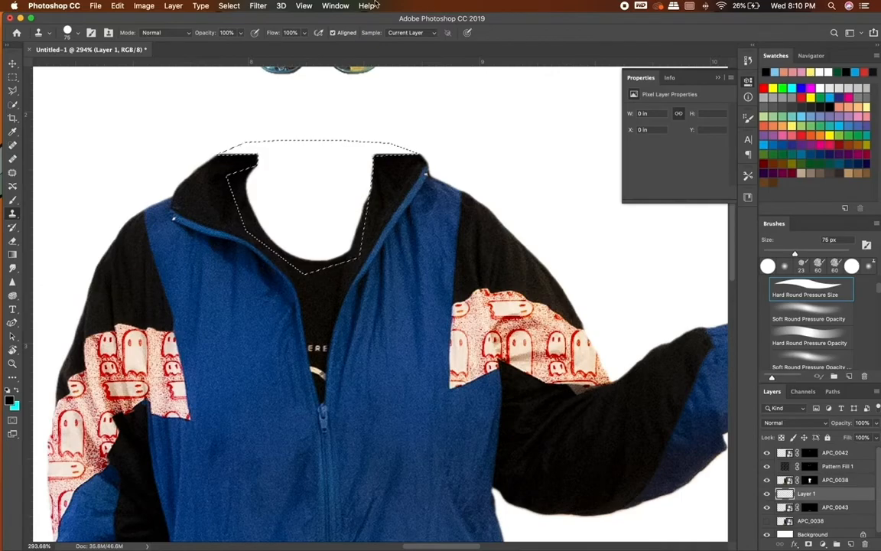
click(337, 6)
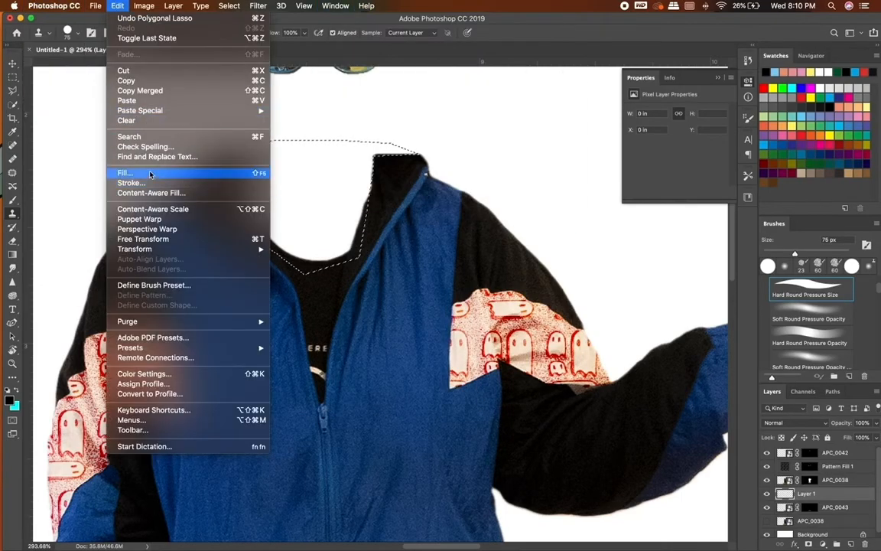
click(126, 172)
click(569, 179)
click(518, 193)
Fill the neck selection with a Solid Color layer in the collar's near-black beneath the clothes layer.
click(822, 544)
click(746, 319)
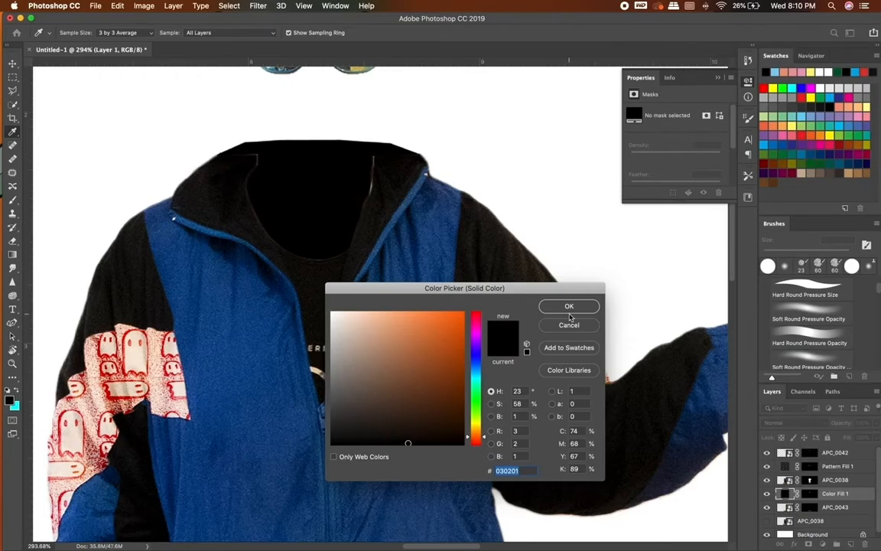
click(231, 144)
click(247, 160)
click(552, 310)
click(13, 65)
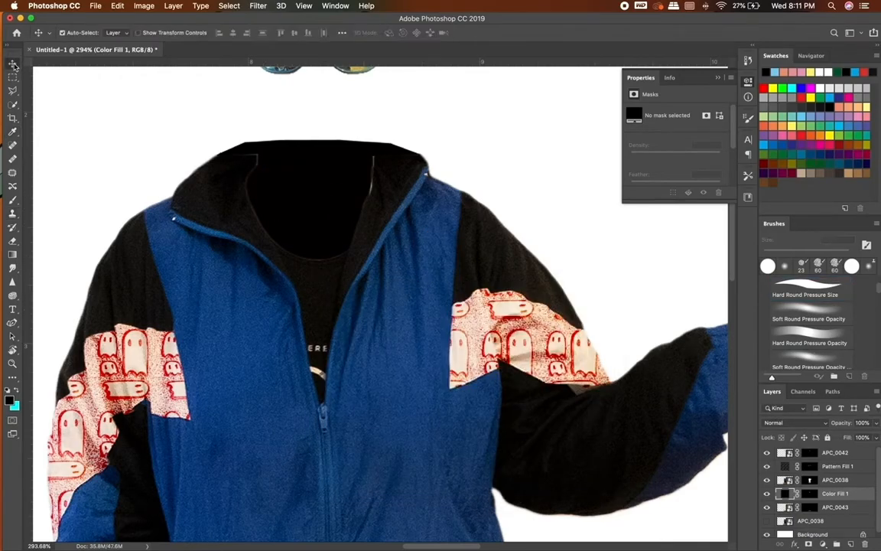
Target the color fill layer's mask and set up a 23 px Hard Round brush at 100% opacity.
click(12, 201)
key(super+backslash)
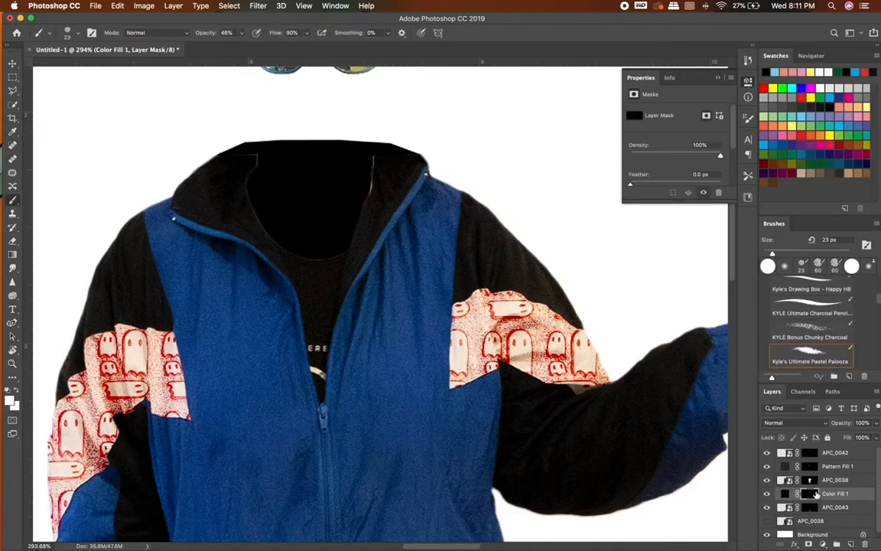
click(242, 33)
drag(244, 41, 279, 43)
click(77, 33)
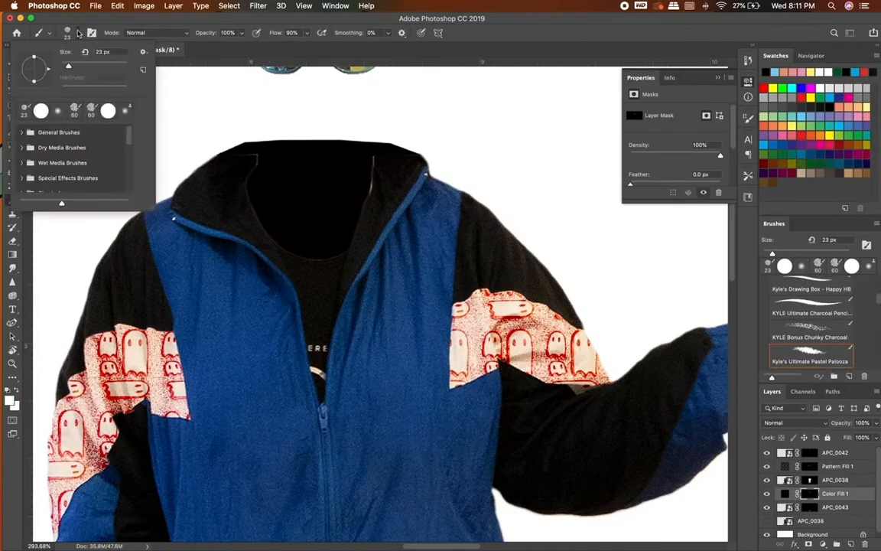
click(105, 110)
click(245, 195)
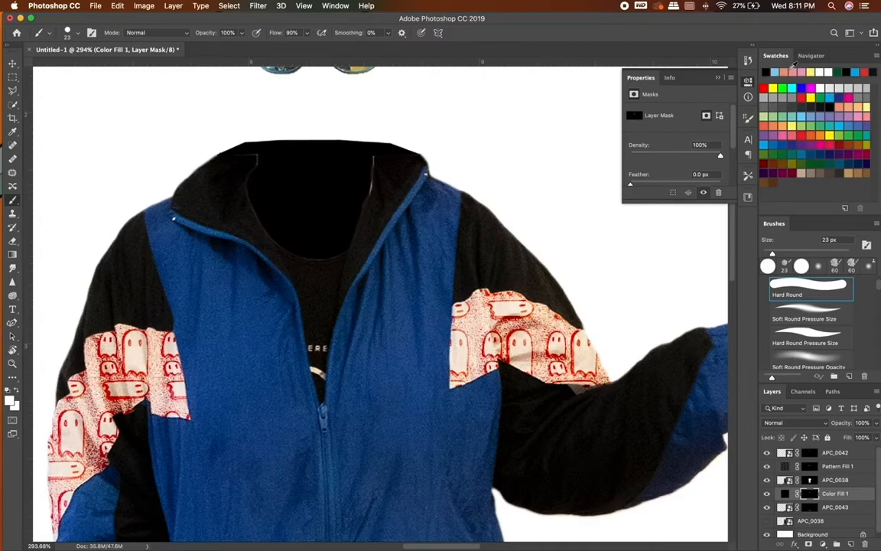
Paint white on the color fill mask along the collar's inner edges to close the light gaps, and review the whole figure.
drag(264, 226, 262, 184)
key(super+z)
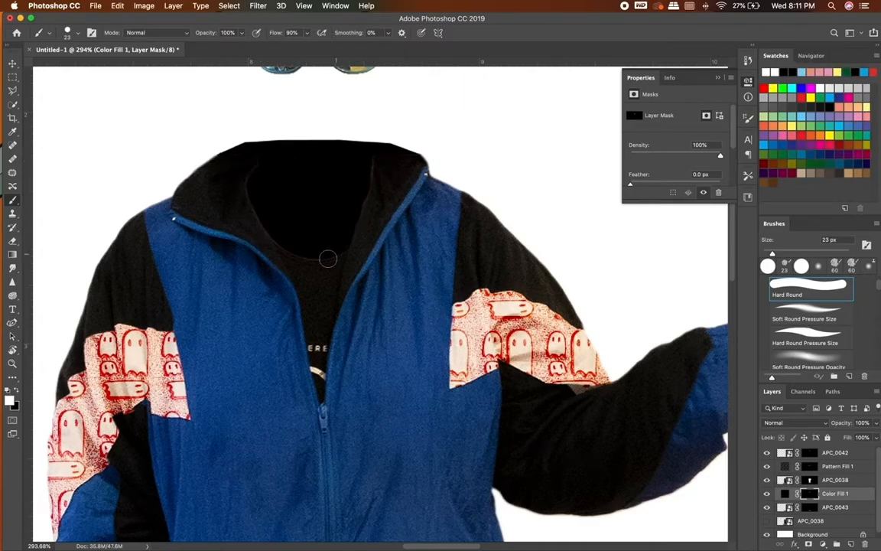
key(super+0)
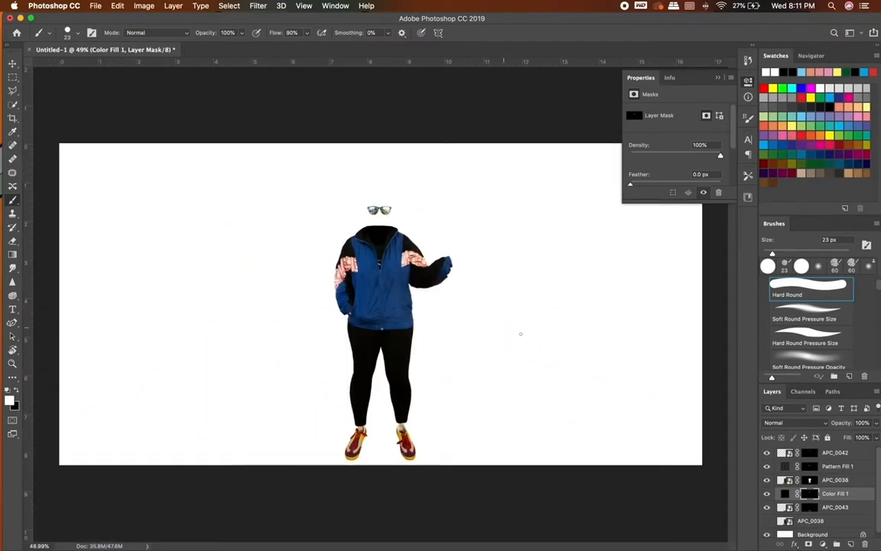
scroll(520, 334, up, 2)
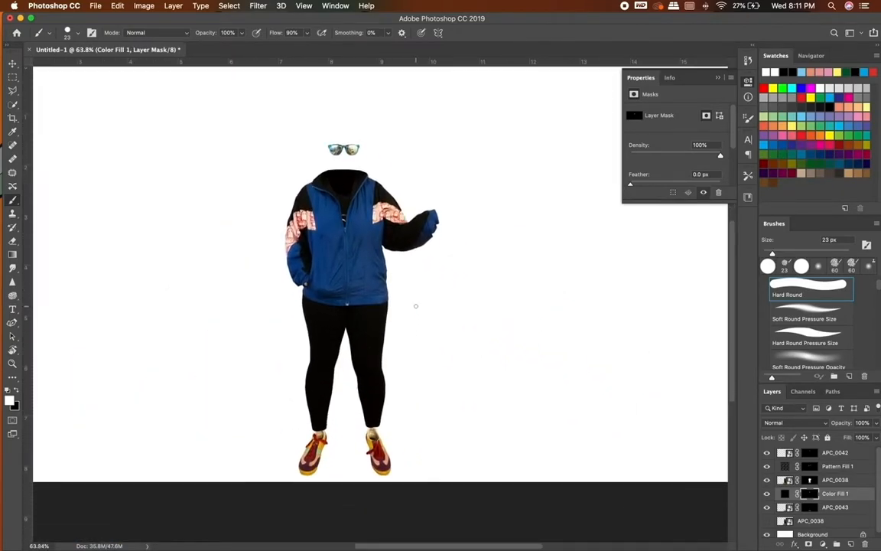
scroll(416, 306, up, 6)
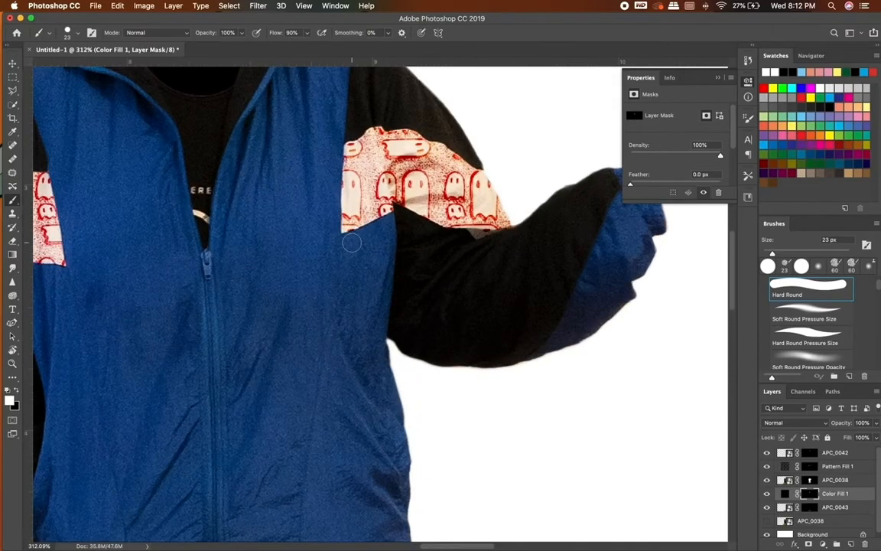
scroll(347, 267, down, 3)
scroll(458, 386, down, 4)
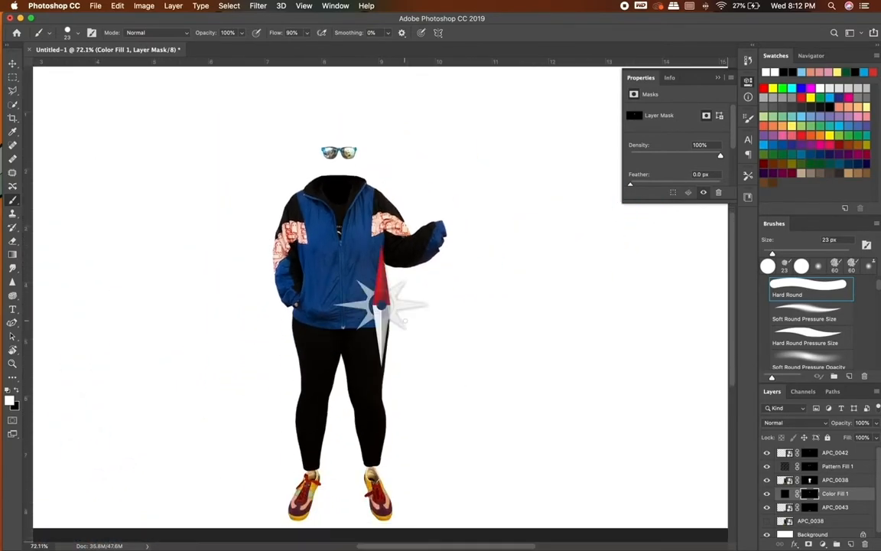
scroll(829, 496, down, 1)
Select the hidden photo layer above the background and outline a large triangle around the figure with the Polygonal Lasso.
click(826, 506)
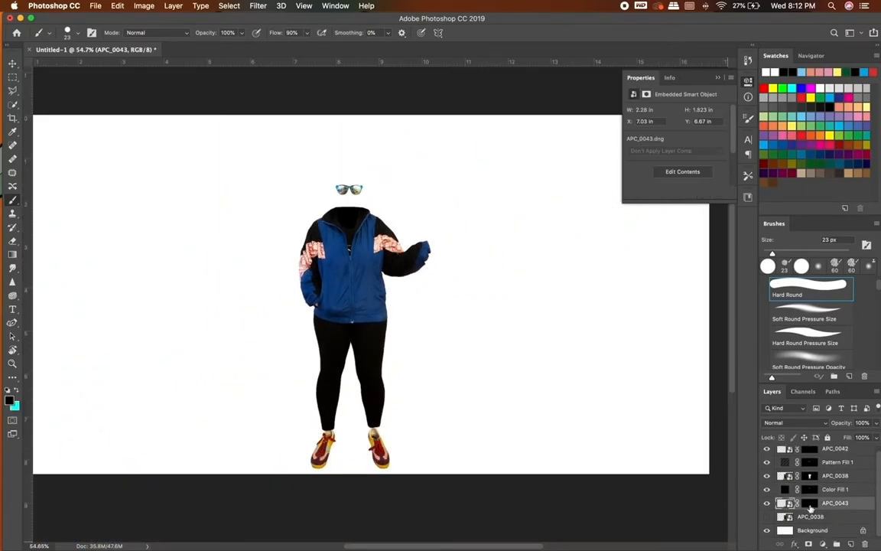
click(816, 517)
click(851, 544)
key(super+z)
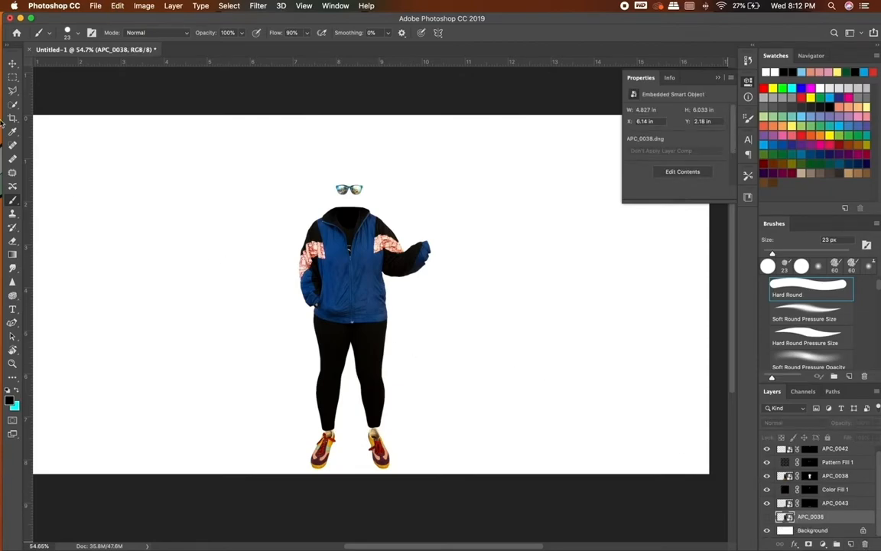
key(l)
click(229, 291)
click(485, 174)
click(407, 424)
click(230, 291)
Fill the triangle selection with a Pattern Fill layer using the pastel striped pattern at 160% scale.
click(822, 544)
click(780, 362)
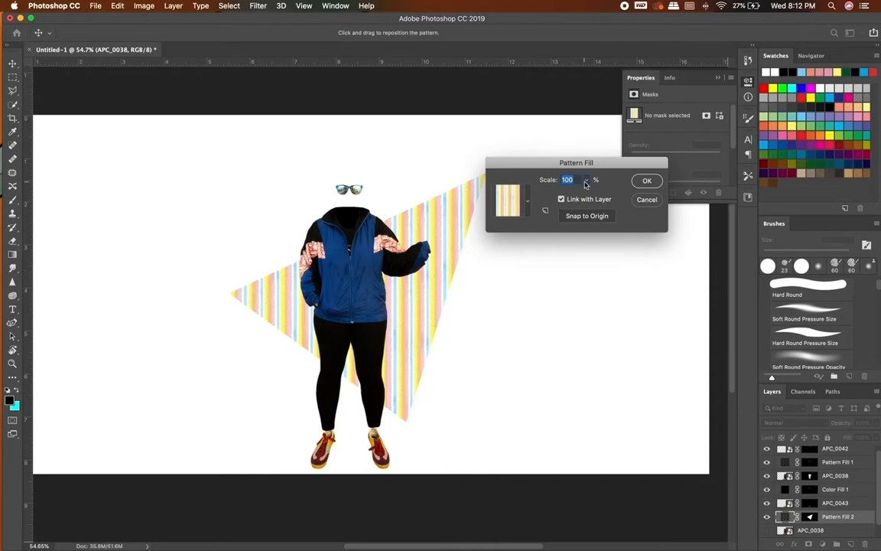
text(160)
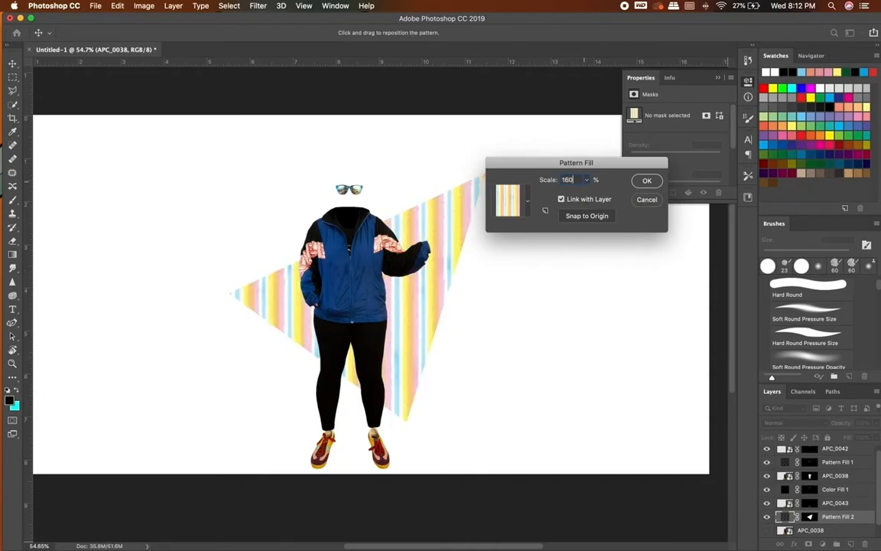
Try the flower pattern and the ghosts pattern as the triangle's fill.
click(508, 200)
click(507, 264)
click(474, 281)
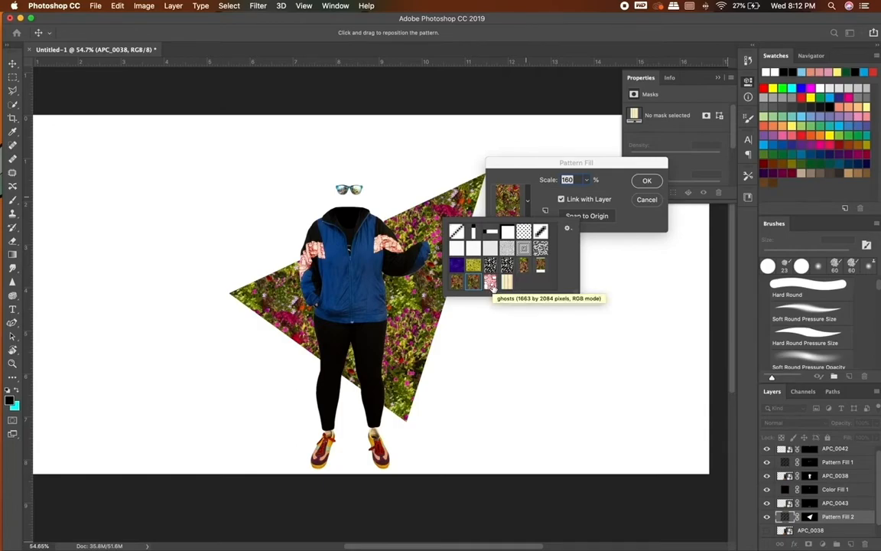
click(490, 283)
click(598, 191)
Try different scale values for the ghosts pattern in the triangle.
text(200)
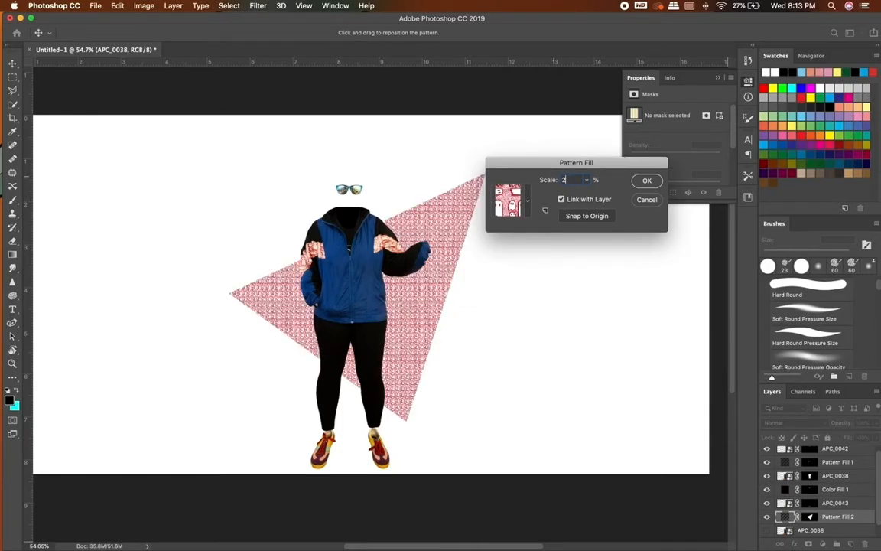
key(BackSpace)
key(BackSpace)
key(BackSpace)
text(40)
key(BackSpace)
key(BackSpace)
key(Return)
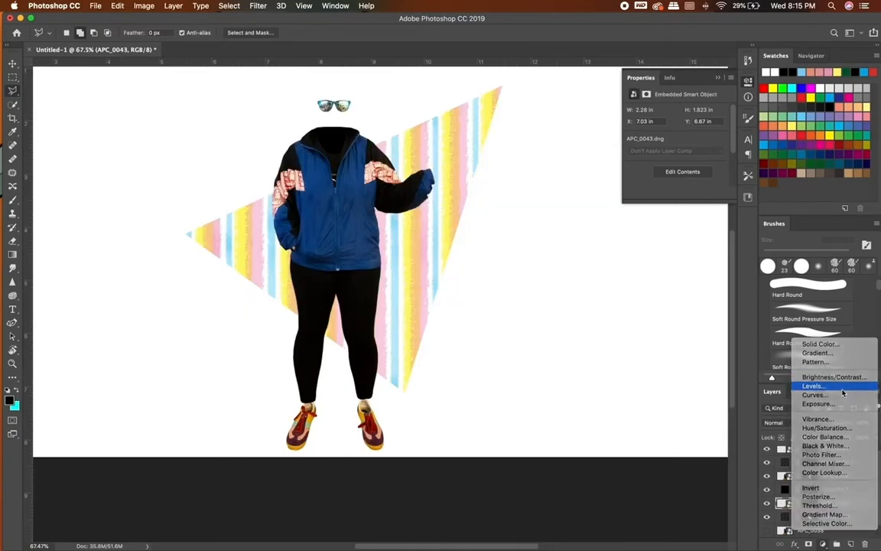
Add a Levels adjustment above the shoes layer APC_0043 and clip it to that layer only.
click(813, 385)
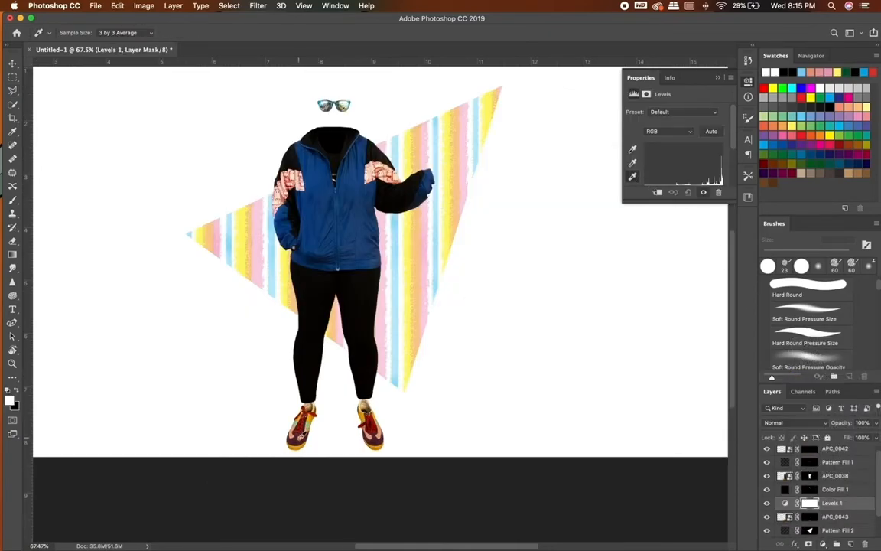
alt+click(829, 509)
Examine the adjusted shoes up close and compare them with the whole figure and striped triangle.
scroll(334, 382, up, 5)
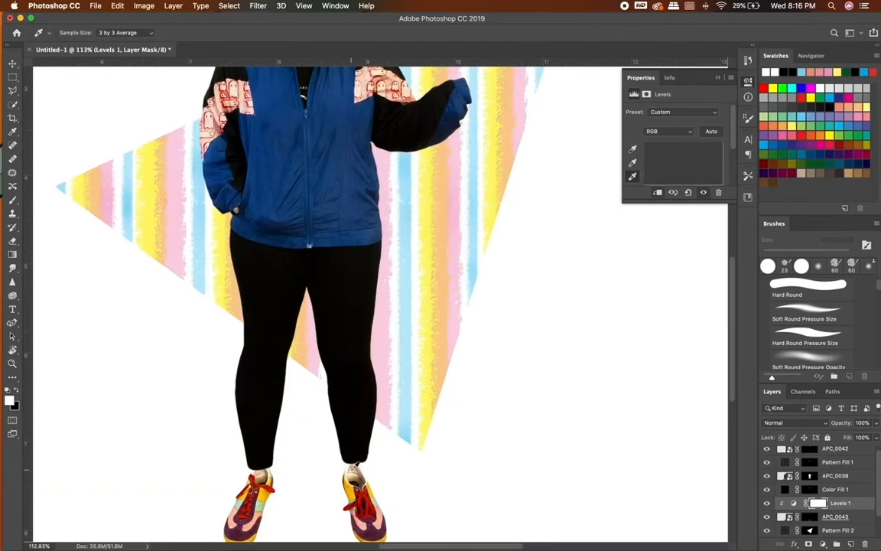
scroll(441, 460, down, 6)
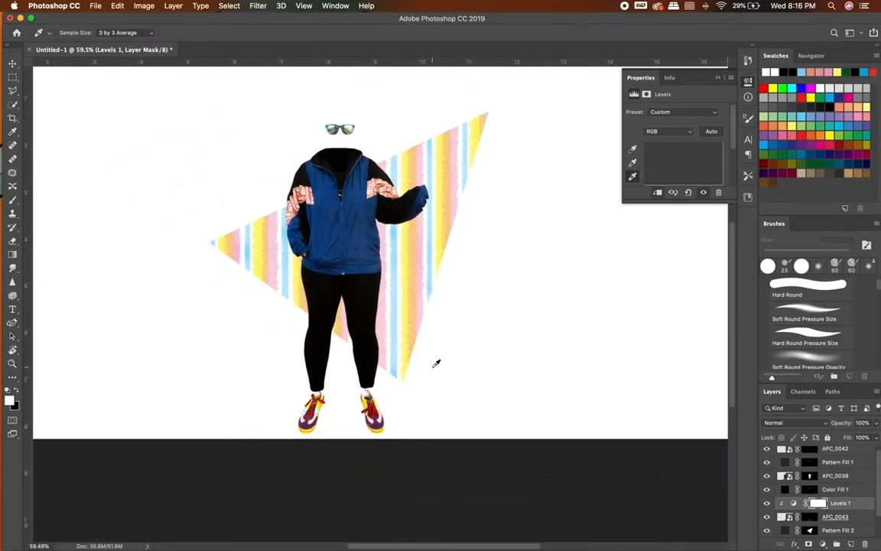
scroll(436, 363, up, 2)
scroll(440, 394, up, 2)
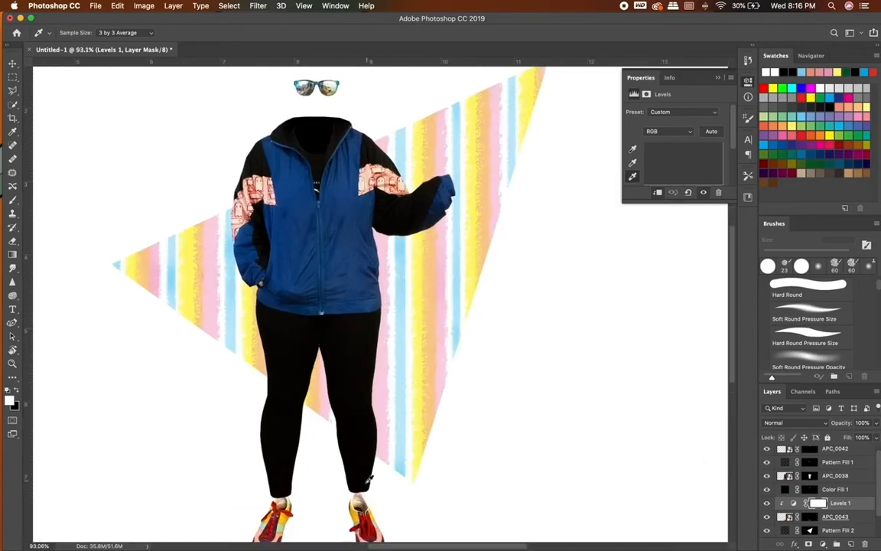
scroll(394, 451, down, 3)
scroll(397, 428, down, 4)
scroll(459, 452, up, 2)
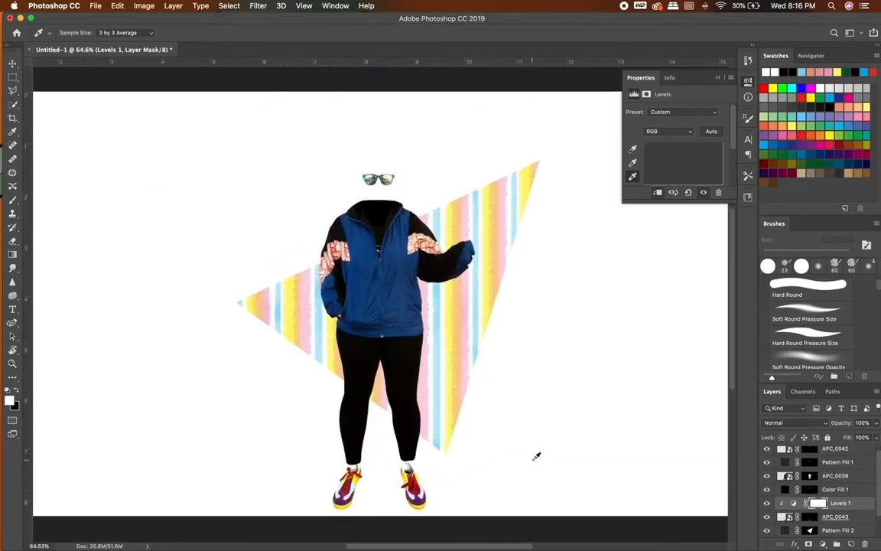
scroll(536, 456, down, 1)
Add a Hue/Saturation adjustment with saturation +47 above Pattern Fill 1 and clip it to the sleeve pattern.
key(l)
click(825, 464)
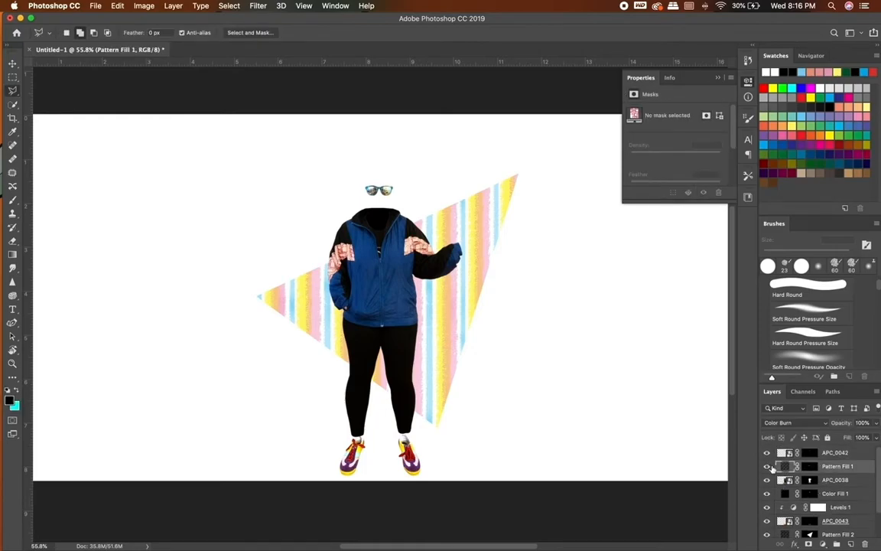
click(823, 544)
click(825, 423)
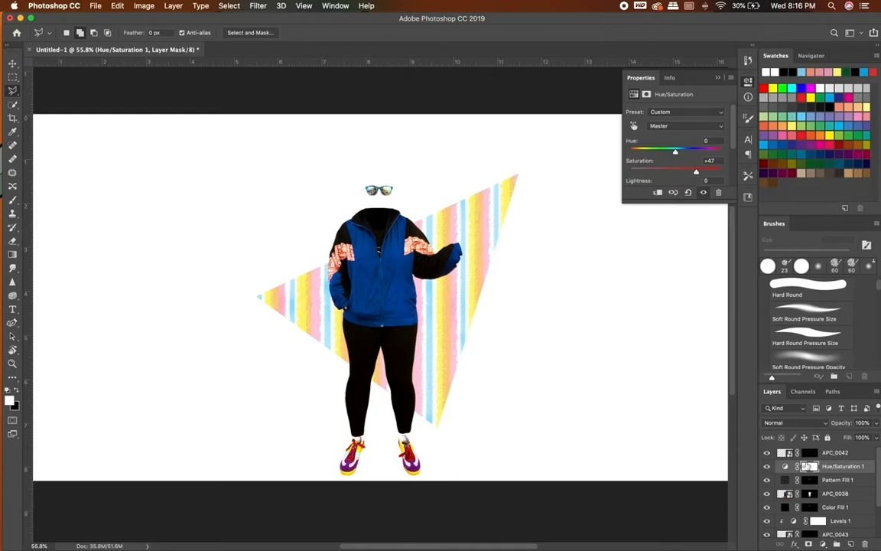
alt+click(830, 472)
scroll(501, 342, up, 5)
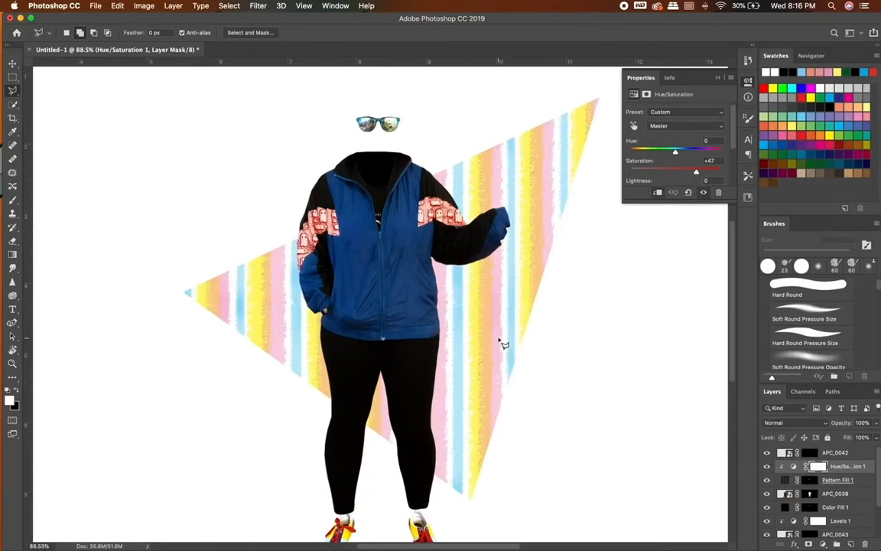
scroll(502, 342, down, 4)
scroll(502, 342, down, 1)
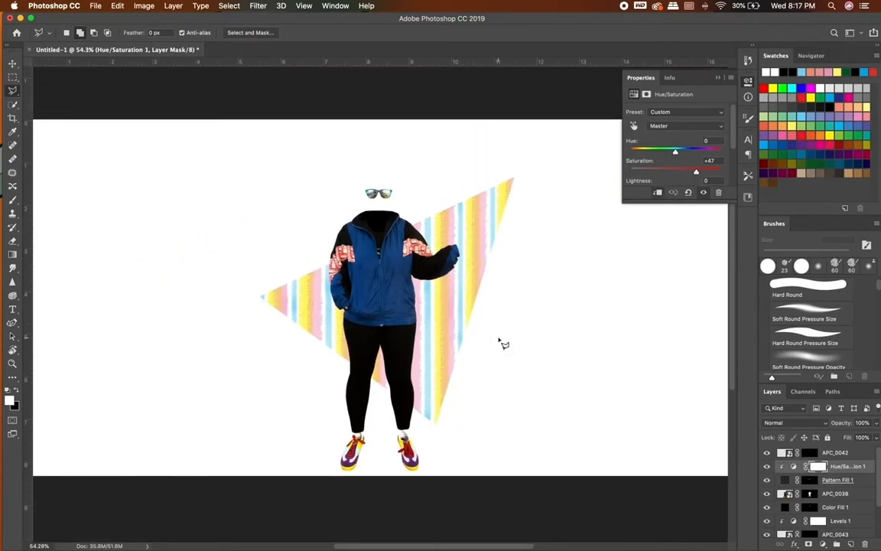